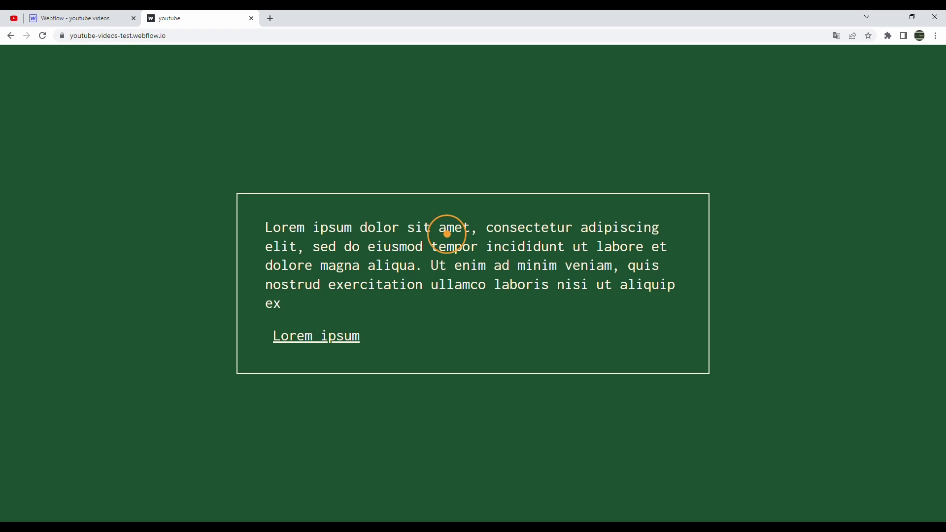
Look over the example text box on the published youtube page and return to the Webflow design page.
{"action": "left_click_drag", "start_coordinate": [369, 231], "coordinate": [516, 277]}
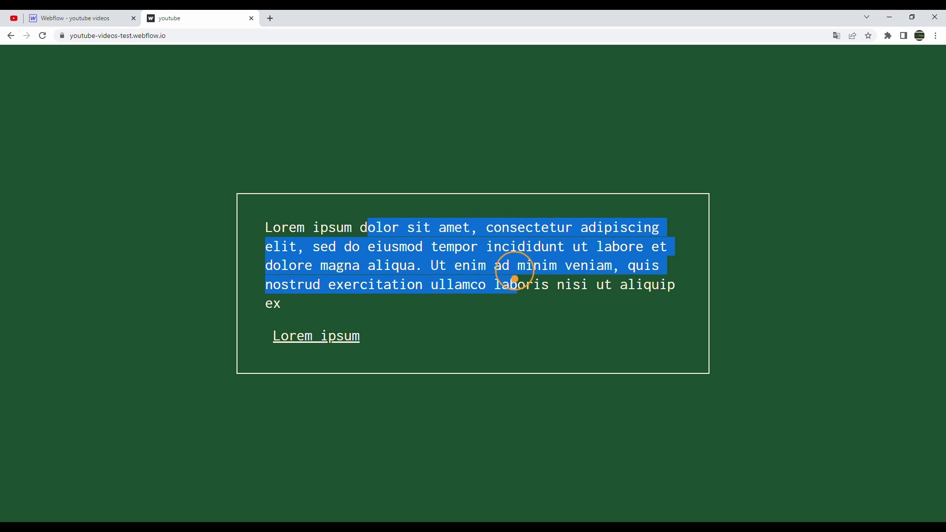
{"action": "left_click", "coordinate": [508, 248]}
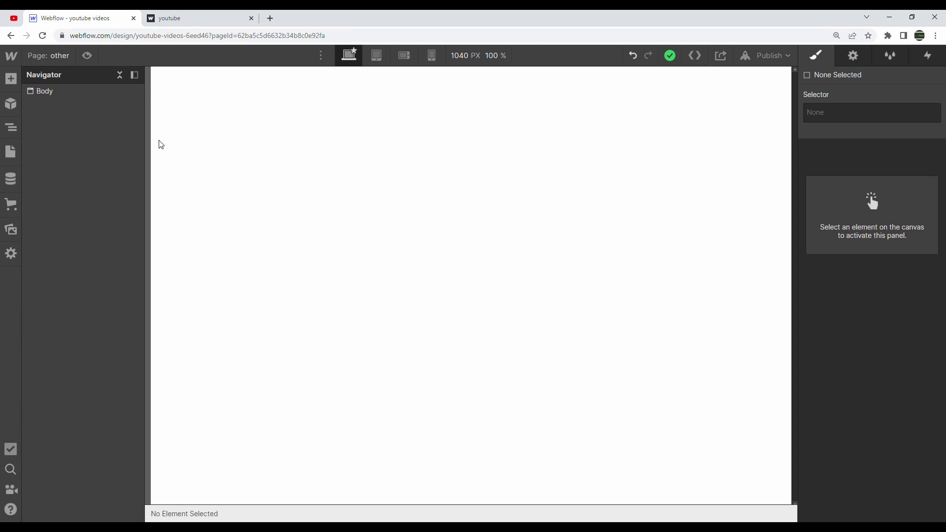
{"action": "left_click", "coordinate": [186, 17]}
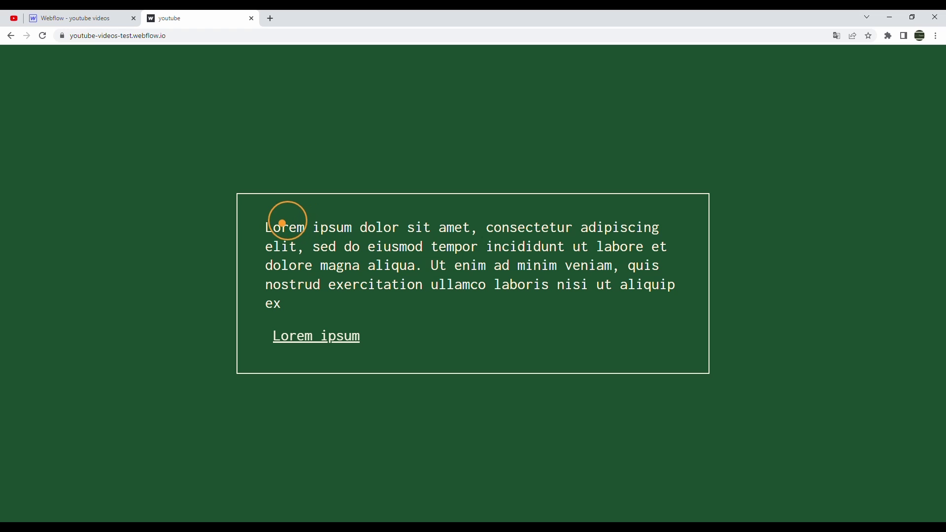
{"action": "left_click", "coordinate": [71, 17]}
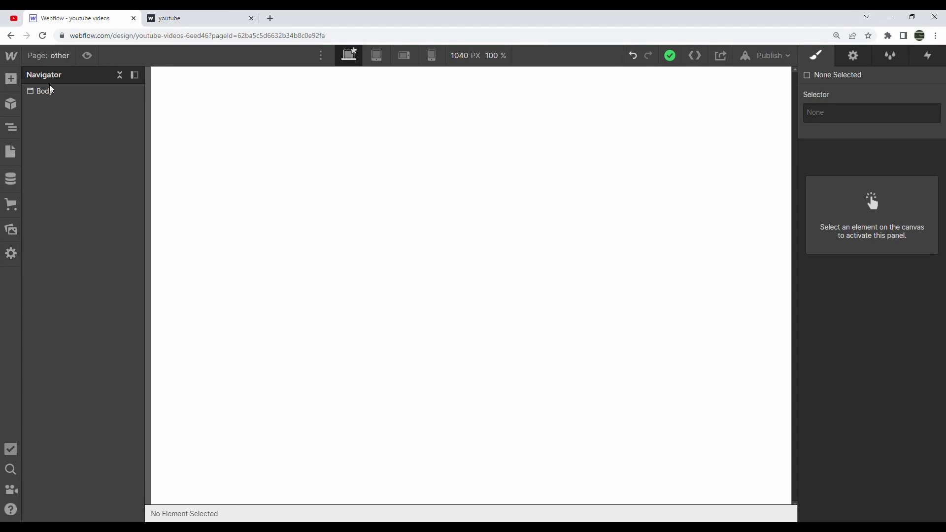
Add a div block to the page body and give it a new class named main.
{"action": "left_click", "coordinate": [10, 79]}
{"action": "left_click_drag", "start_coordinate": [65, 304], "coordinate": [769, 106]}
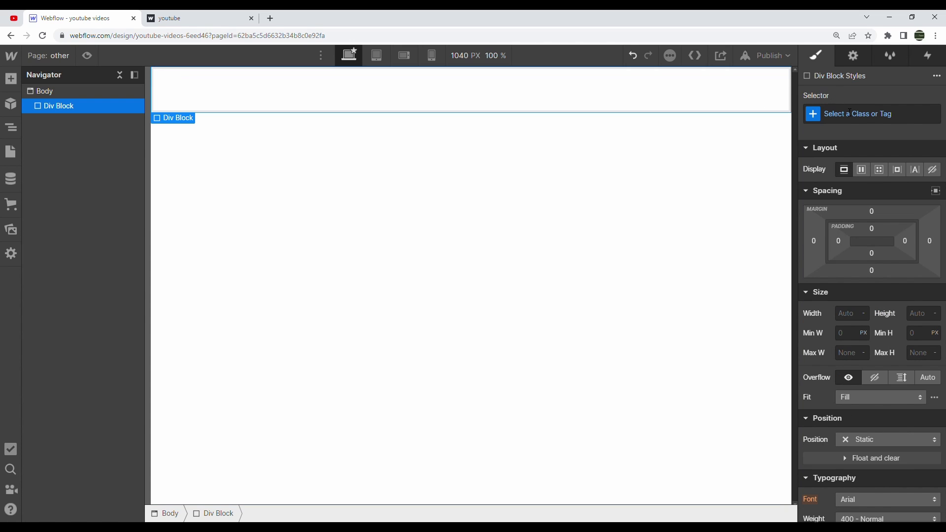
{"action": "left_click", "coordinate": [850, 112]}
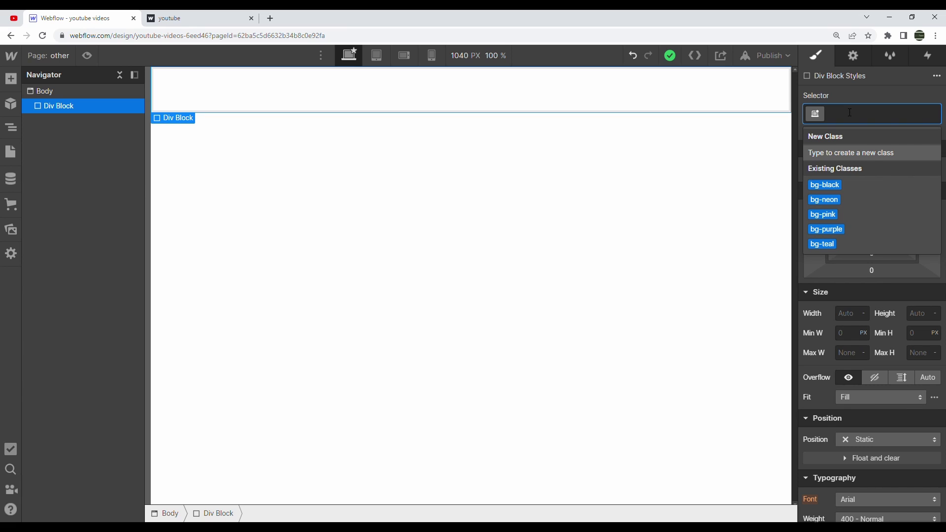
{"action": "type", "text": "main"}
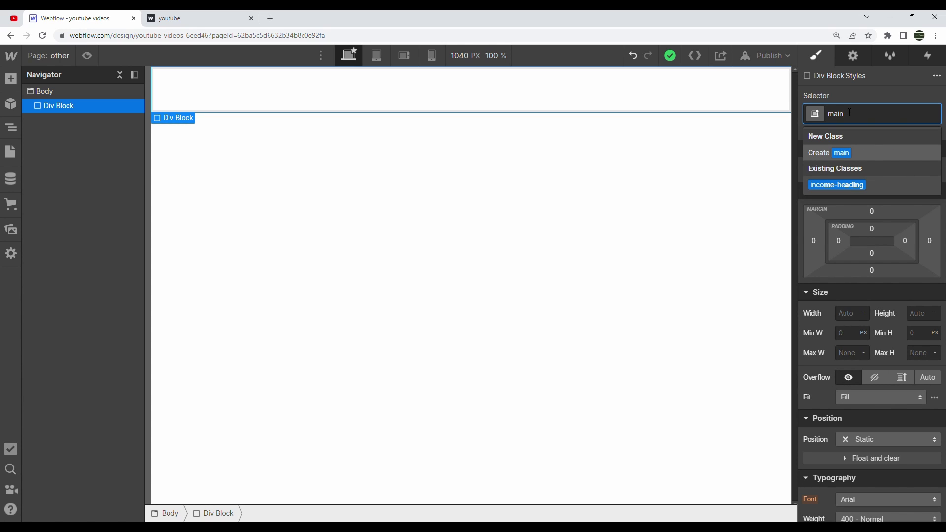
{"action": "key", "text": "Return"}
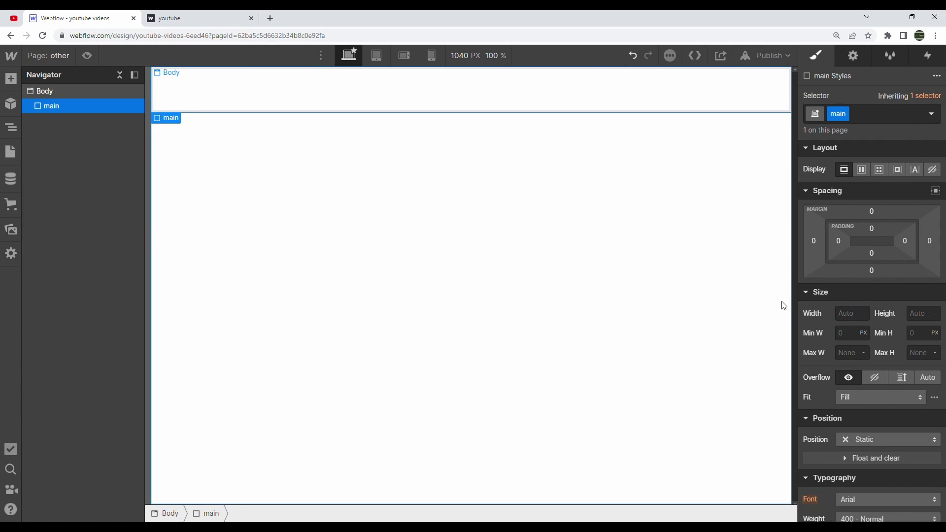
Set the main block's width to 100% and its height to 100 VH.
{"action": "left_click", "coordinate": [852, 317]}
{"action": "type", "text": "100"}
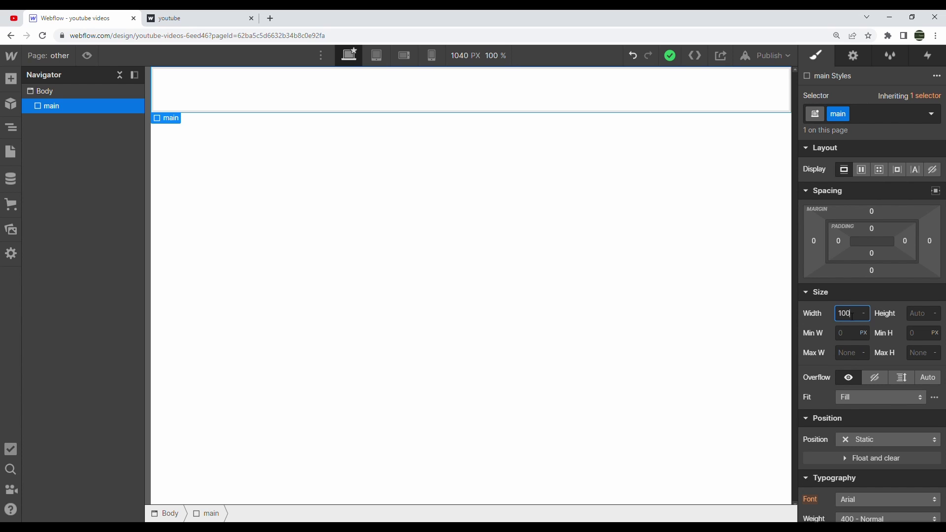
{"action": "key", "text": "Tab"}
{"action": "type", "text": "100h"}
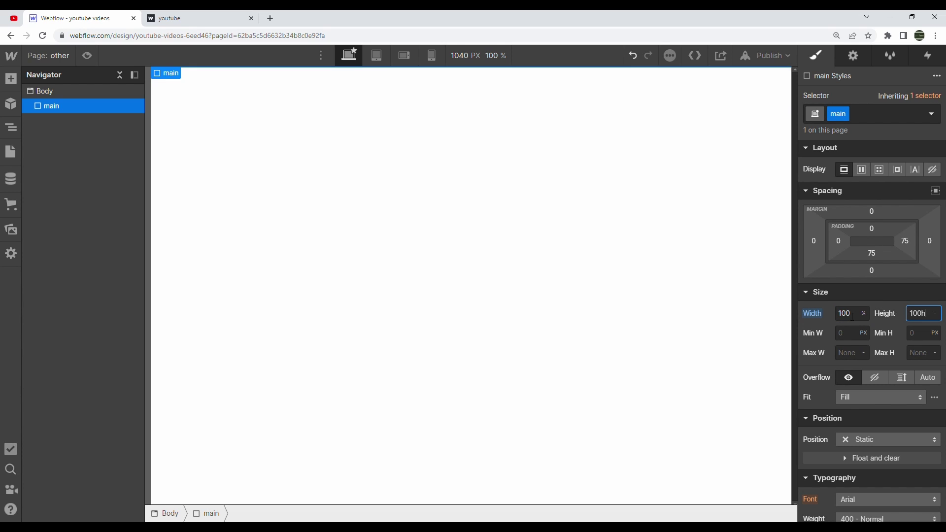
{"action": "key", "text": "BackSpace"}
{"action": "type", "text": "vh"}
{"action": "key", "text": "Return"}
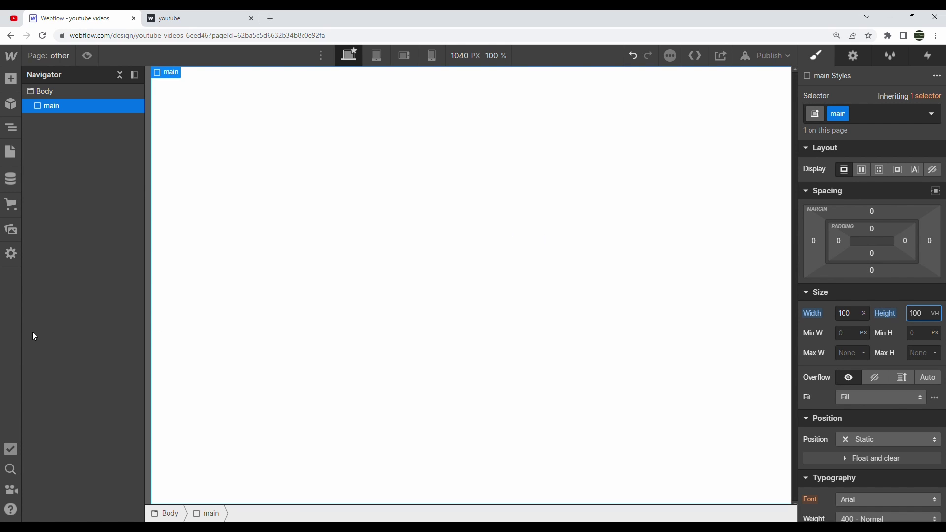
Copy the dark green color code from the other window and apply it as the main block's background color.
{"action": "key", "text": "alt+Tab"}
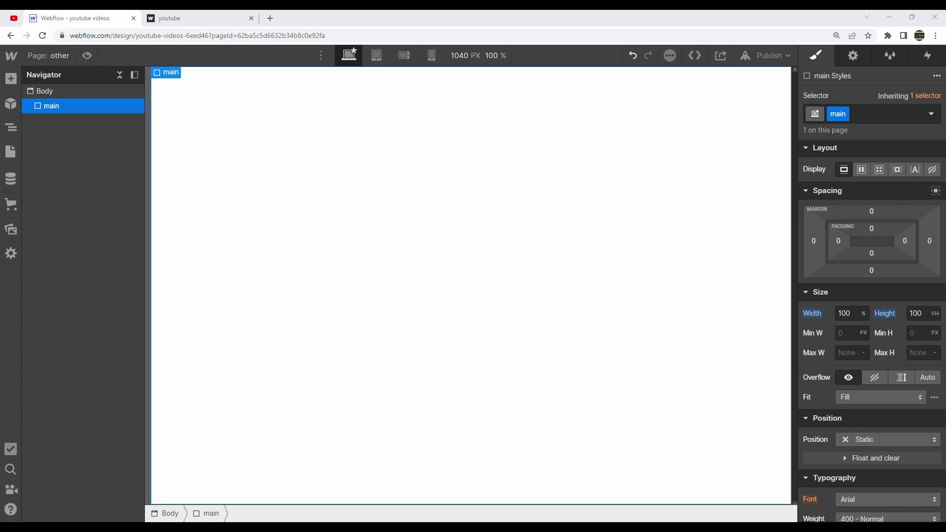
{"action": "scroll", "coordinate": [811, 282], "scroll_direction": "down", "scroll_amount": 8}
{"action": "left_click", "coordinate": [879, 322]}
{"action": "key", "text": "ctrl+v"}
{"action": "key", "text": "Return"}
{"action": "scroll", "coordinate": [879, 285], "scroll_direction": "up", "scroll_amount": 8}
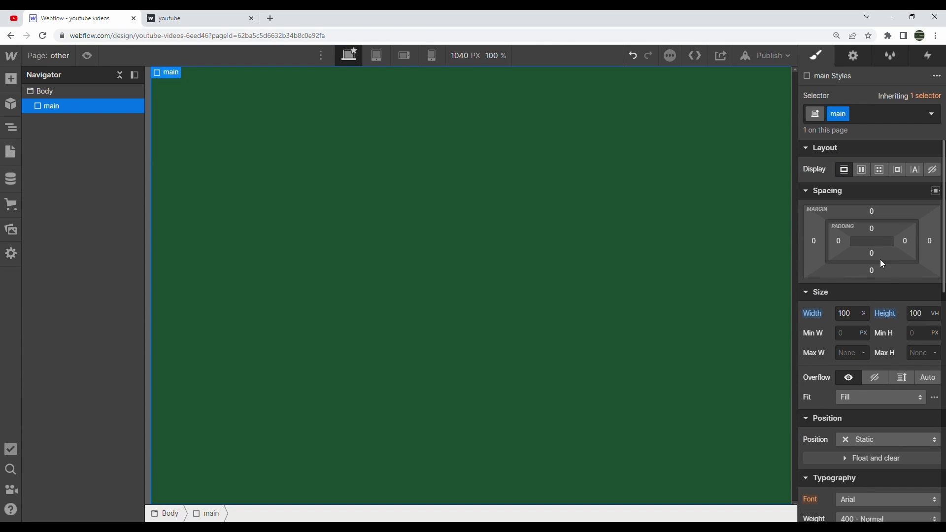
Make the main block a vertical flex layout with its children centered in both alignment and justification.
{"action": "left_click", "coordinate": [863, 171]}
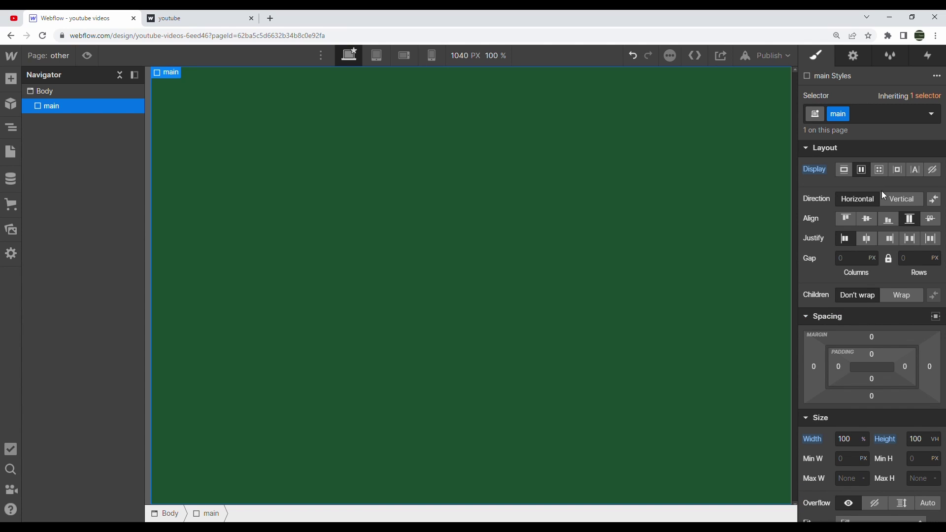
{"action": "left_click", "coordinate": [886, 199]}
{"action": "left_click", "coordinate": [867, 219]}
{"action": "left_click", "coordinate": [867, 239]}
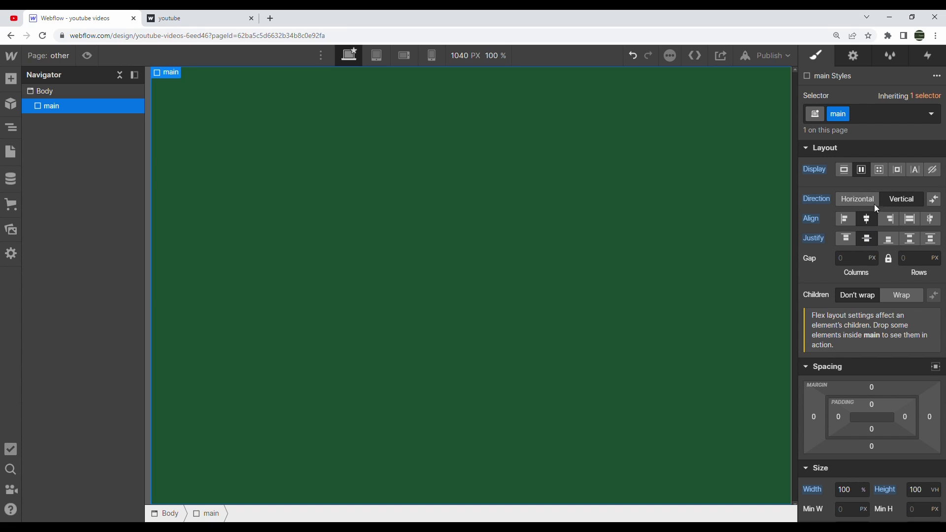
Add a div block inside main and give it a new class named container.
{"action": "left_click", "coordinate": [11, 79]}
{"action": "left_click_drag", "start_coordinate": [51, 291], "coordinate": [305, 227]}
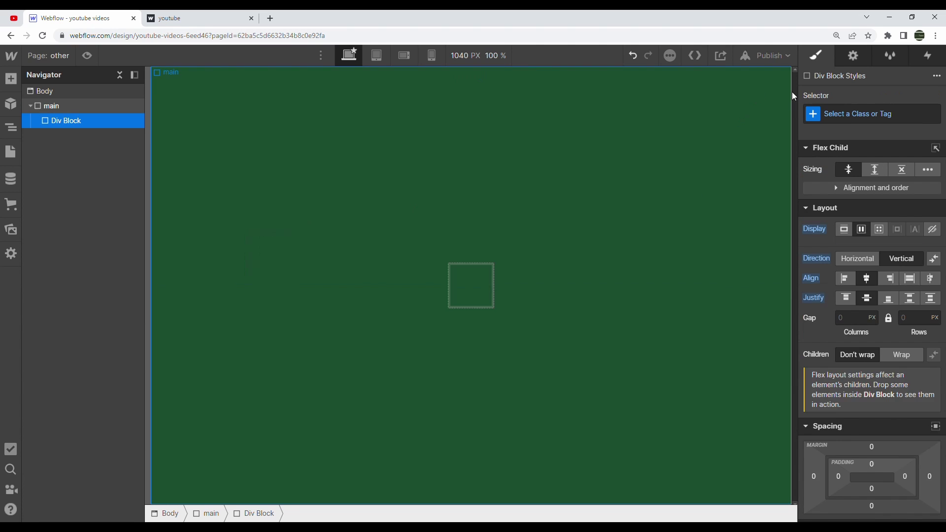
{"action": "left_click", "coordinate": [841, 119]}
{"action": "type", "text": "container"}
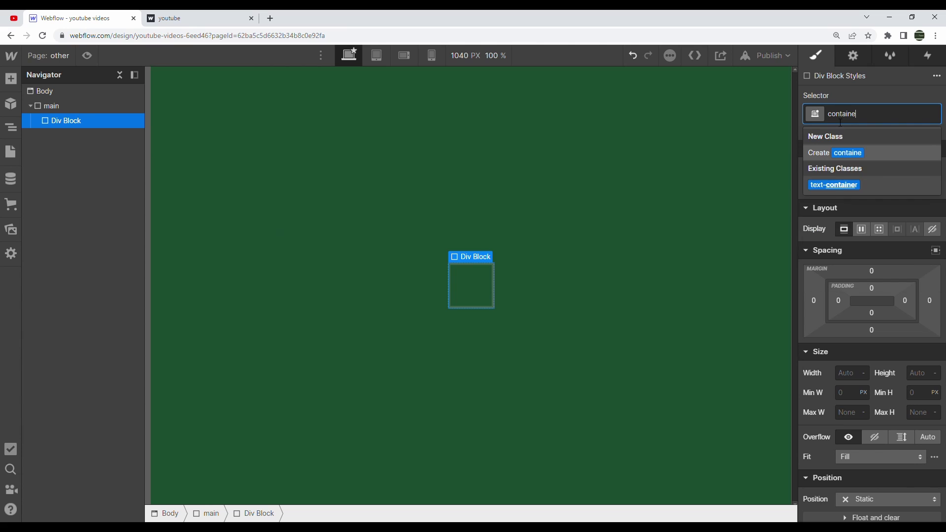
{"action": "key", "text": "Return"}
Set the container's width to 80%.
{"action": "left_click", "coordinate": [849, 373]}
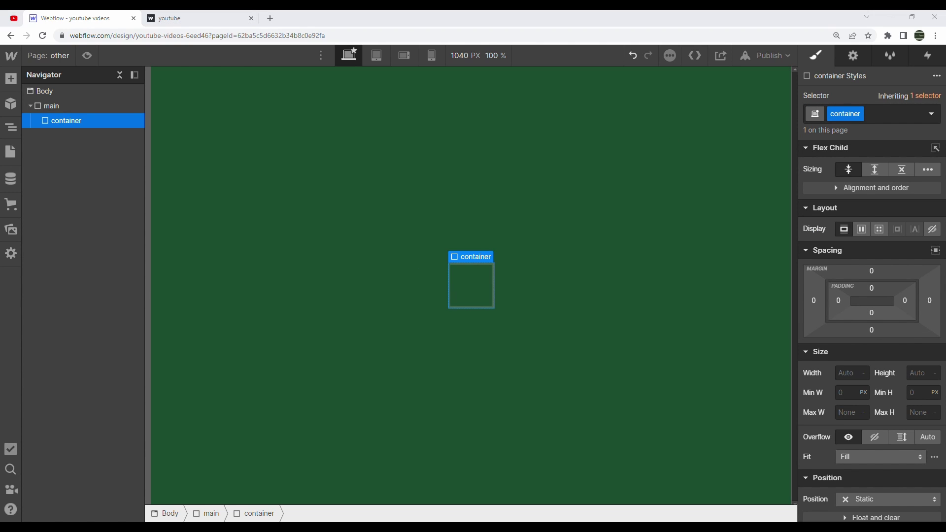
{"action": "left_click", "coordinate": [854, 375]}
{"action": "type", "text": "80%"}
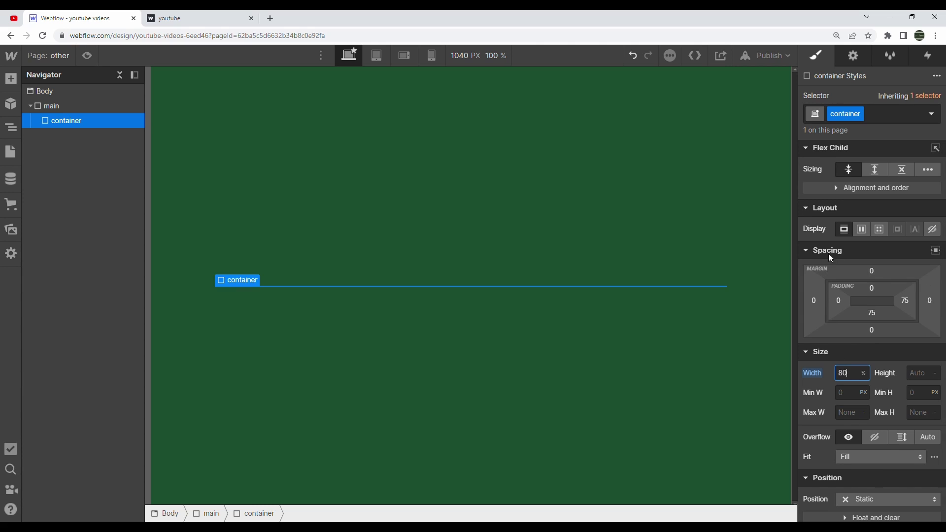
Add a paragraph inside the container and reselect the container.
{"action": "left_click", "coordinate": [11, 79]}
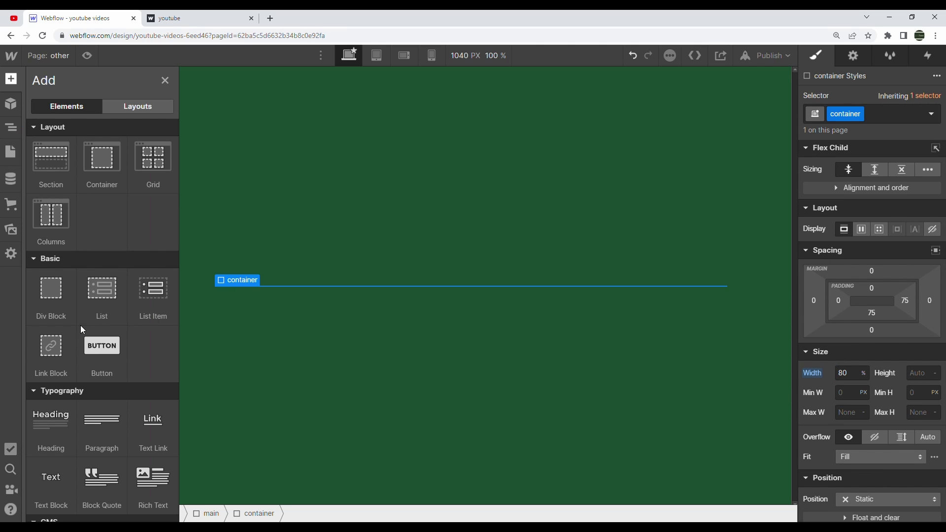
{"action": "left_click_drag", "start_coordinate": [102, 423], "coordinate": [69, 119]}
{"action": "left_click", "coordinate": [69, 120]}
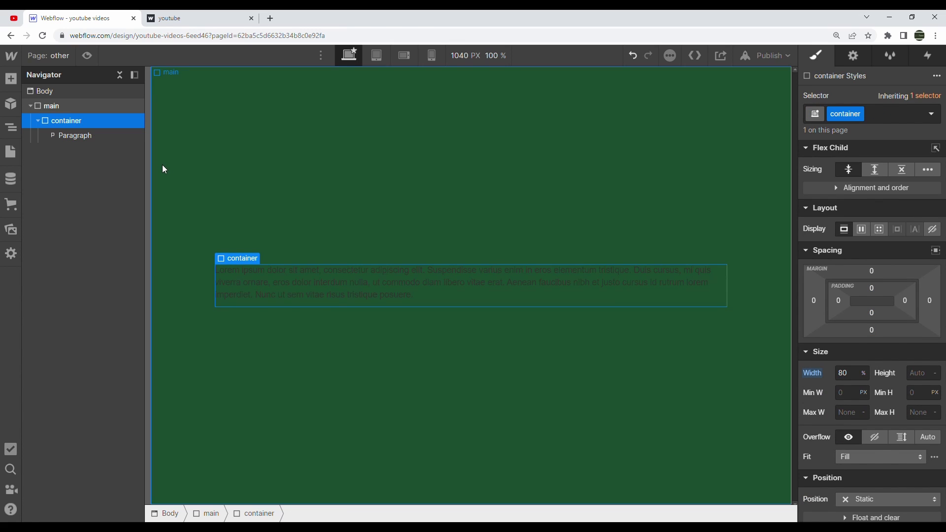
Set the container's top and bottom padding to 3rem each.
{"action": "left_click", "coordinate": [874, 287]}
{"action": "type", "text": "2"}
{"action": "key", "text": "BackSpace"}
{"action": "type", "text": "3rem"}
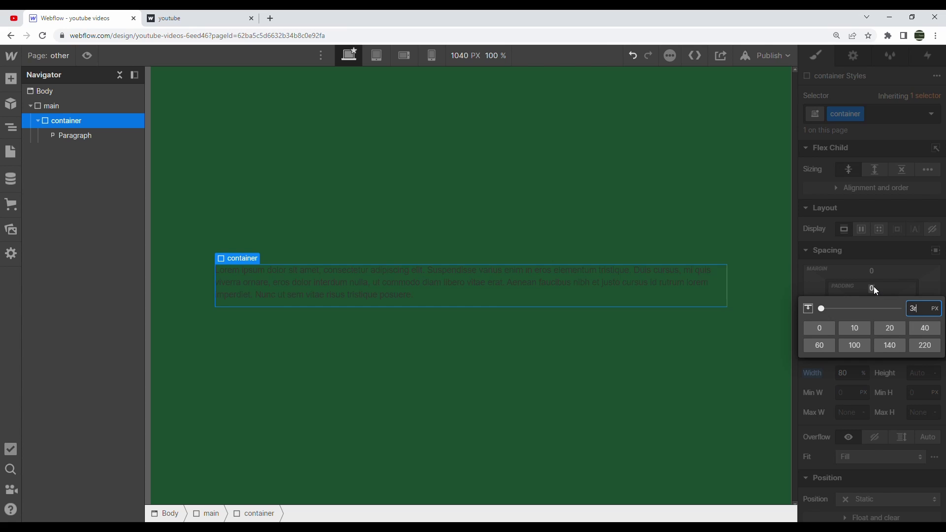
{"action": "key", "text": "Return"}
{"action": "left_click", "coordinate": [871, 313]}
{"action": "type", "text": "3rem"}
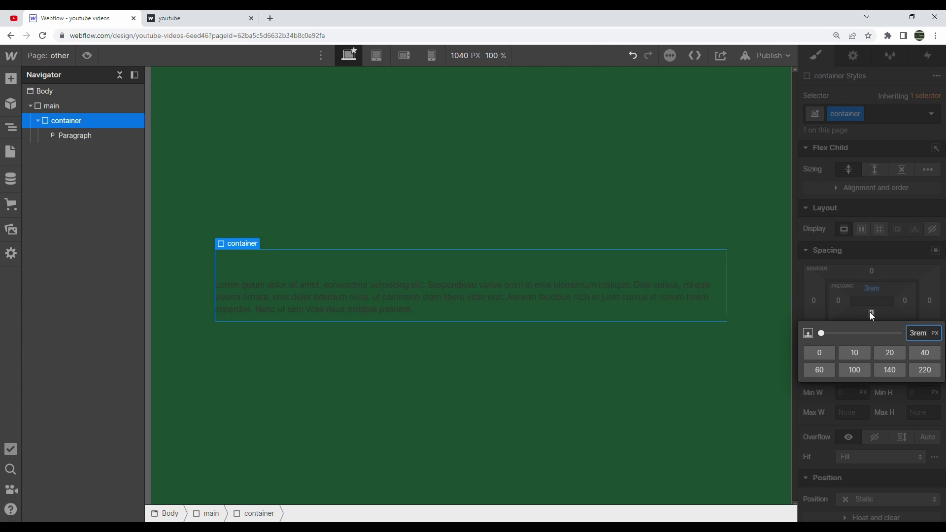
{"action": "key", "text": "Return"}
Set the container's left and right padding to 3.5rem each and its width to 60%.
{"action": "left_click", "coordinate": [838, 302]}
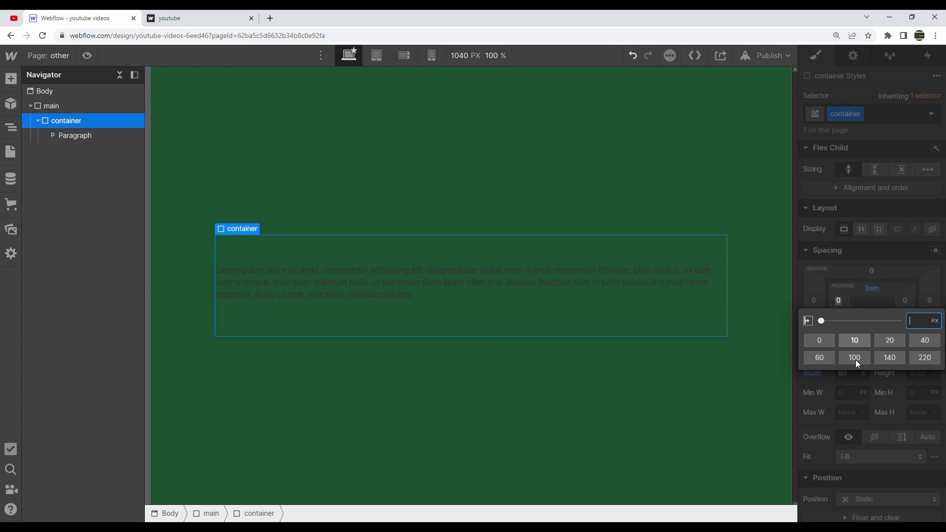
{"action": "type", "text": "3.5rem"}
{"action": "key", "text": "Return"}
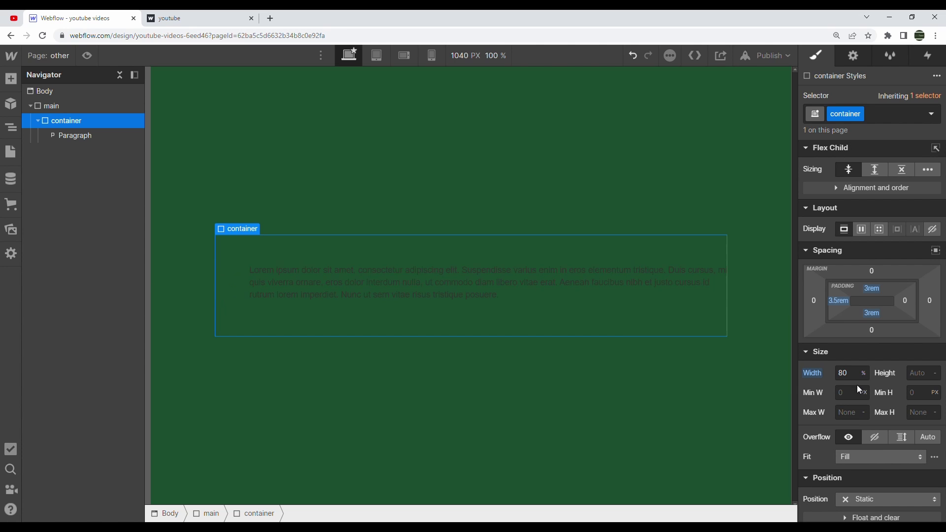
{"action": "left_click", "coordinate": [906, 301]}
{"action": "type", "text": "3.5rem"}
{"action": "key", "text": "Return"}
{"action": "left_click", "coordinate": [840, 375]}
{"action": "key", "text": "Return"}
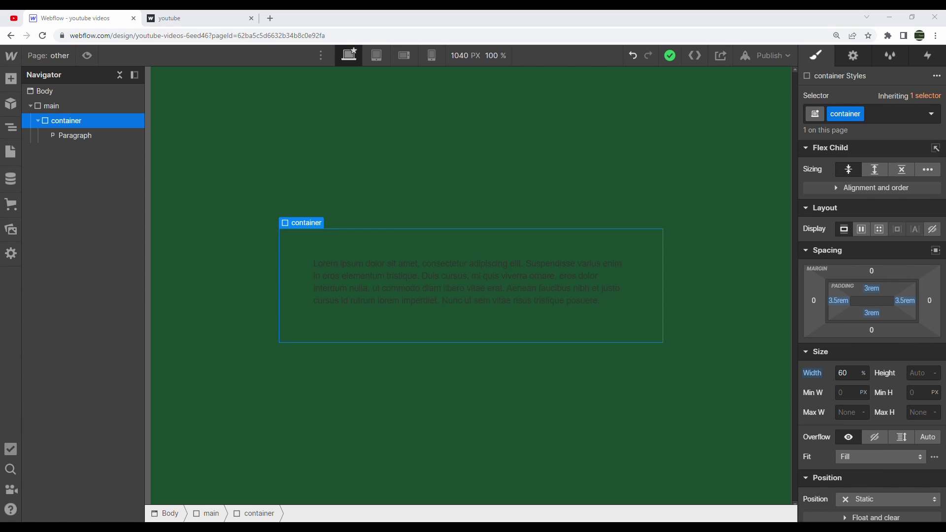
Give the container a solid border on all sides, 2 px wide, in color #faf3e3.
{"action": "scroll", "coordinate": [897, 328], "scroll_direction": "down", "scroll_amount": 6}
{"action": "scroll", "coordinate": [896, 328], "scroll_direction": "down", "scroll_amount": 6}
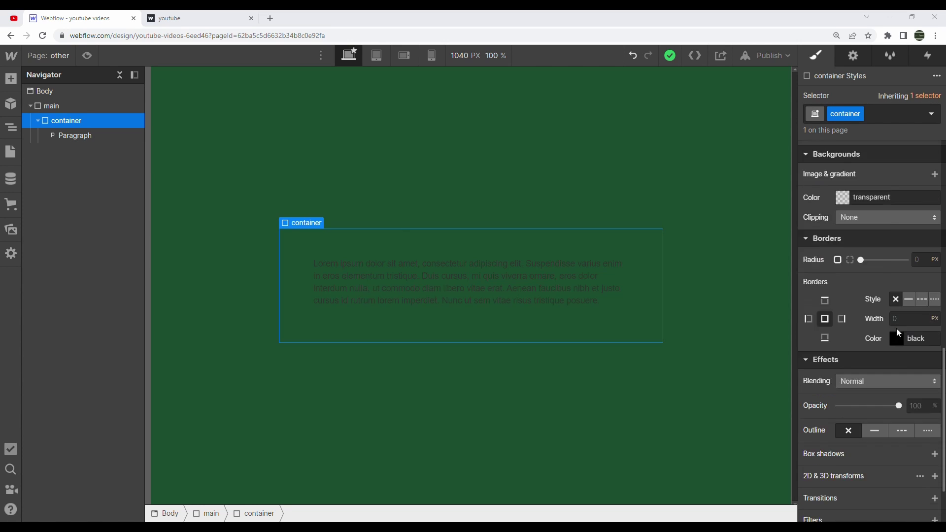
{"action": "left_click", "coordinate": [906, 259]}
{"action": "type", "text": "2"}
{"action": "left_click", "coordinate": [915, 278]}
{"action": "type", "text": "#faf3e3"}
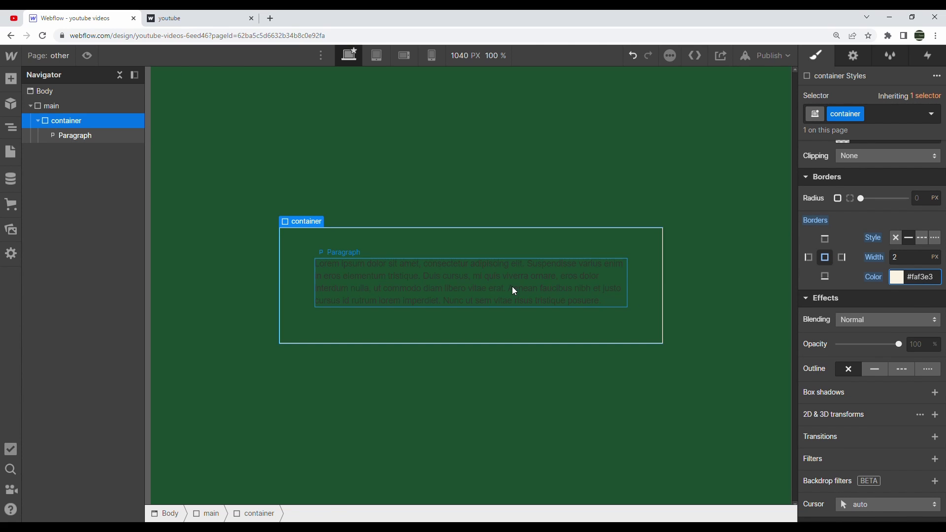
Give the paragraph inside the container a new class named text.
{"action": "left_click", "coordinate": [471, 277]}
{"action": "left_click", "coordinate": [874, 120]}
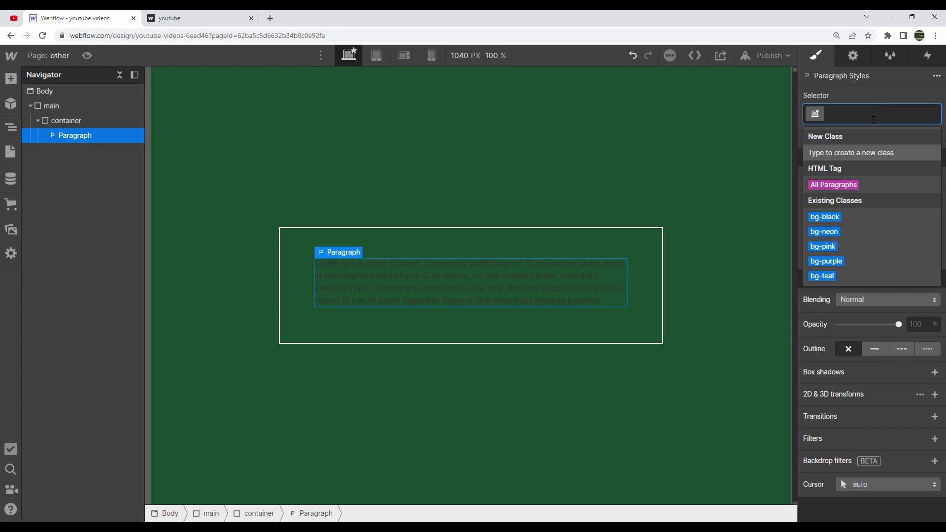
{"action": "type", "text": "text"}
{"action": "key", "text": "Return"}
Try the font color #faf3e3 on the text paragraph and undo it.
{"action": "scroll", "coordinate": [868, 224], "scroll_direction": "up", "scroll_amount": 5}
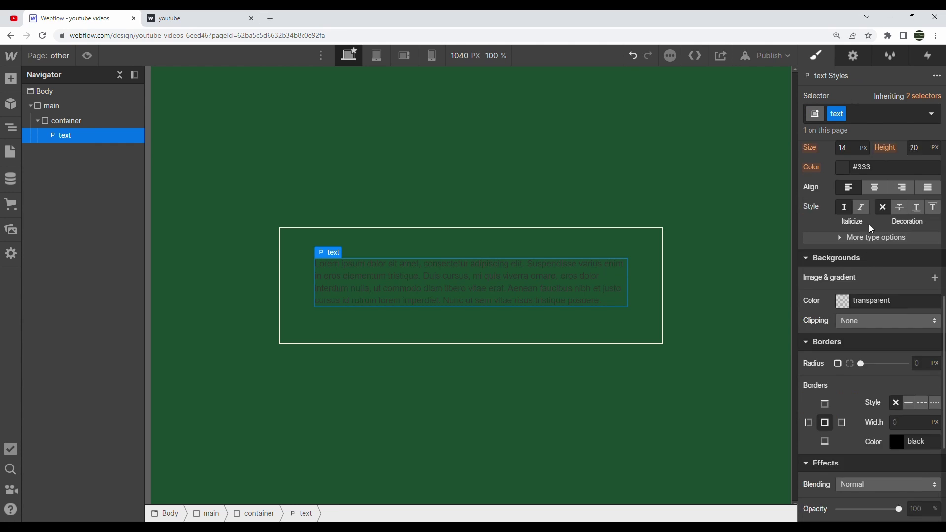
{"action": "left_click", "coordinate": [866, 227]}
{"action": "type", "text": "#faf3e3"}
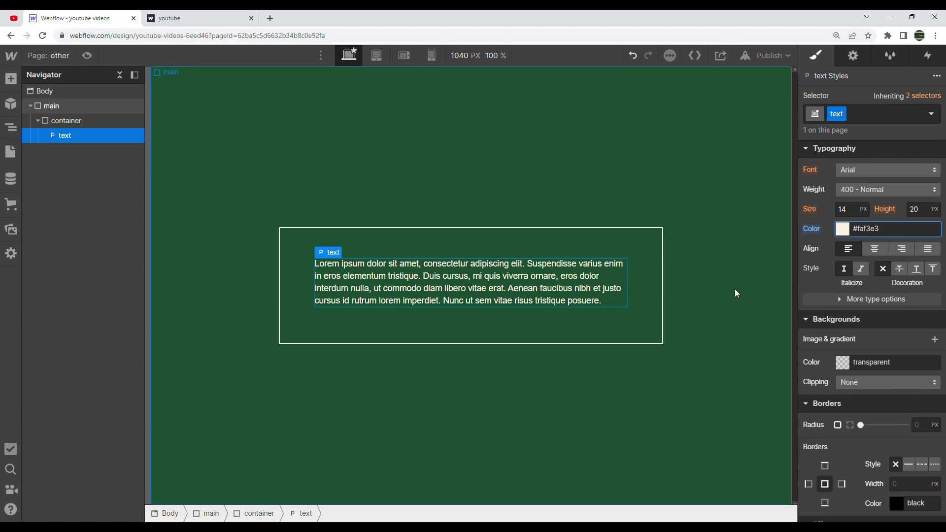
{"action": "key", "text": "ctrl+z"}
Check which selector the text paragraph inherits its font size from, and leave the paragraph selected.
{"action": "left_click", "coordinate": [858, 121]}
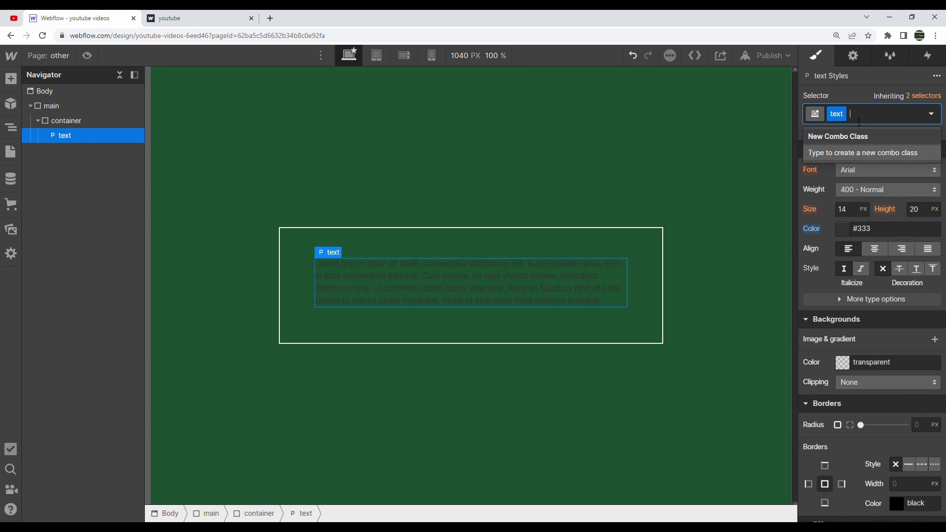
{"action": "left_click", "coordinate": [809, 210]}
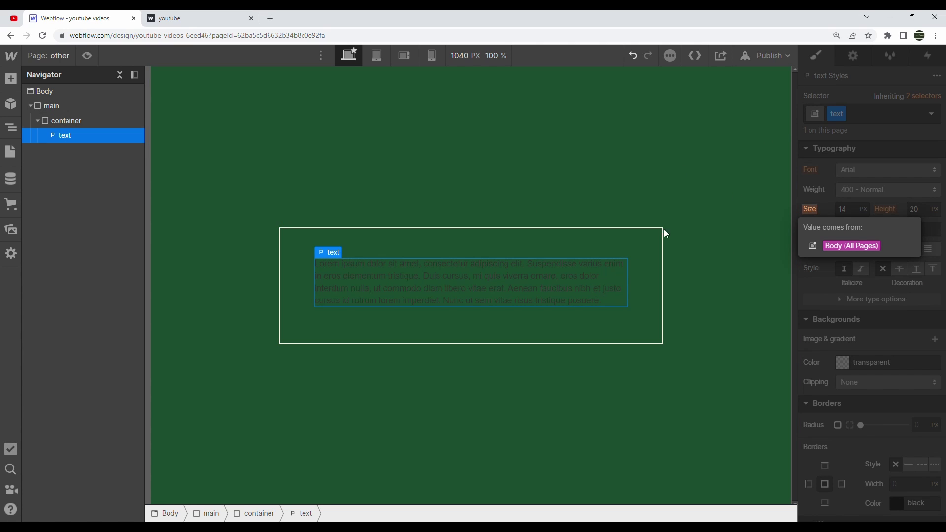
{"action": "left_click", "coordinate": [763, 170]}
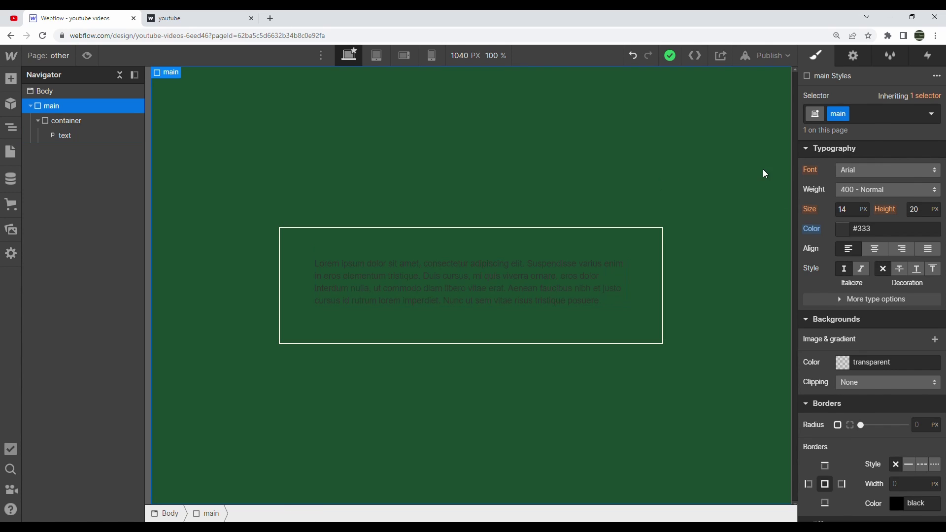
{"action": "left_click", "coordinate": [612, 263]}
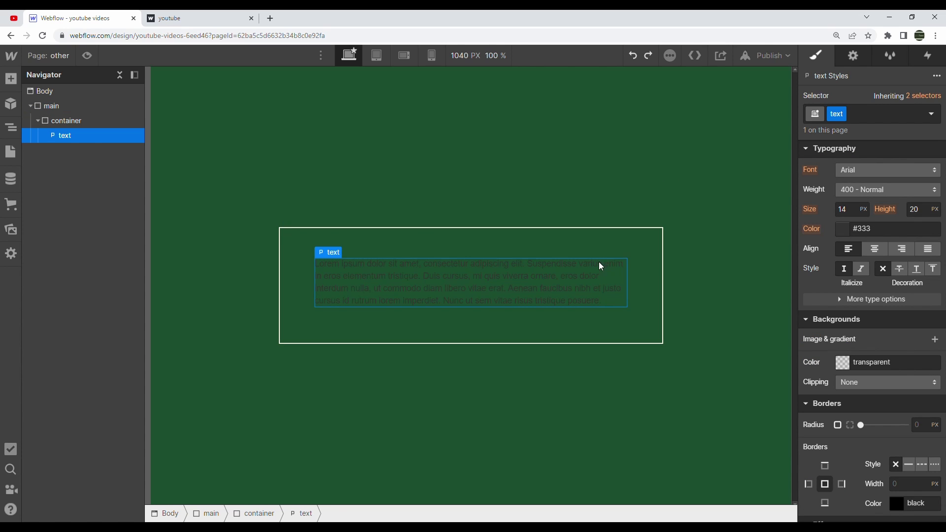
Undo the paragraph's text class and the container's border color, and replace the paragraph in the container with a text link.
{"action": "key", "text": "ctrl+z"}
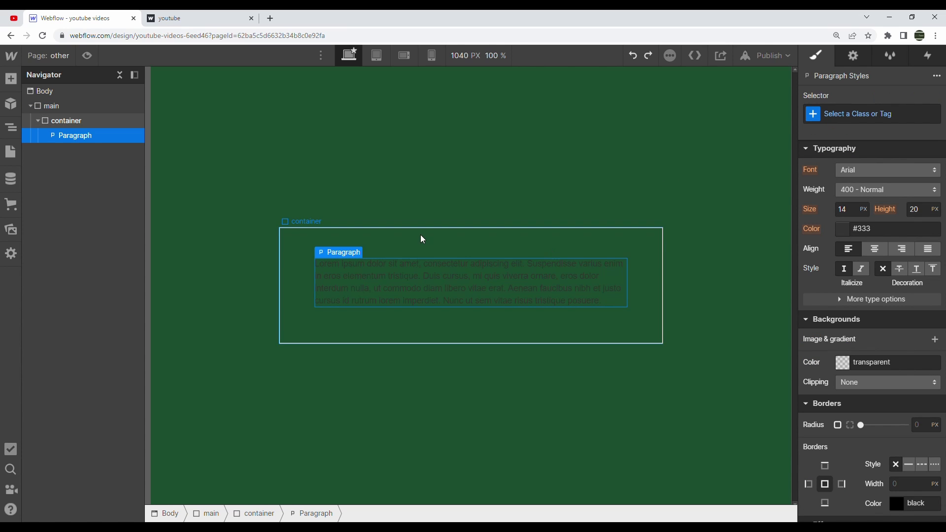
{"action": "left_click", "coordinate": [11, 78]}
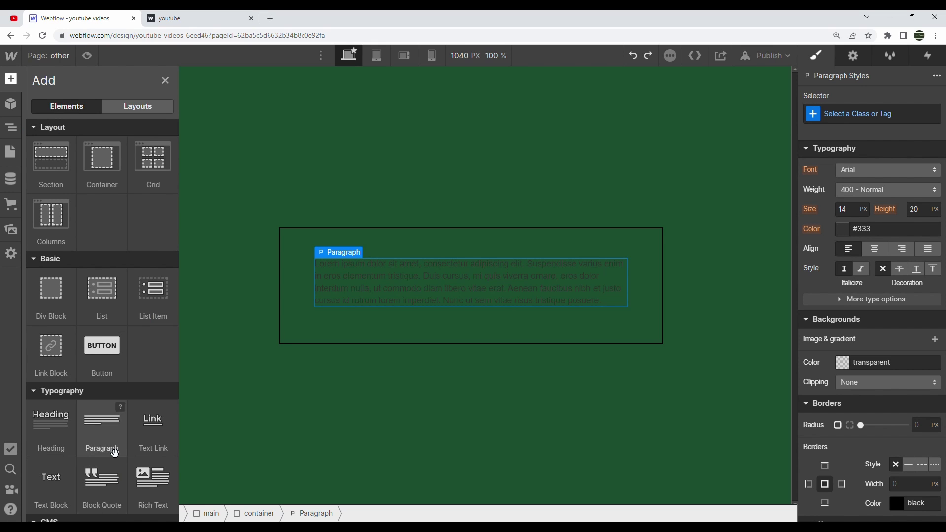
{"action": "left_click", "coordinate": [165, 433]}
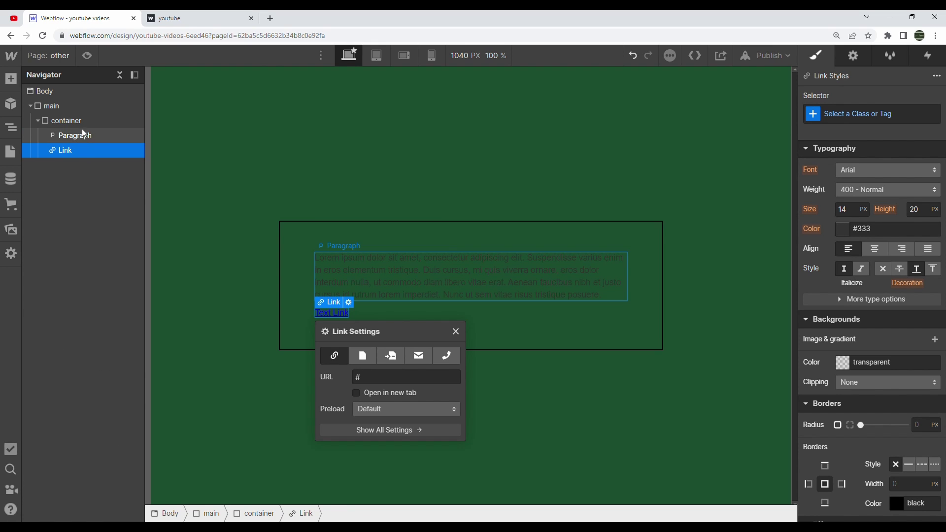
{"action": "left_click", "coordinate": [73, 137]}
{"action": "key", "text": "Delete"}
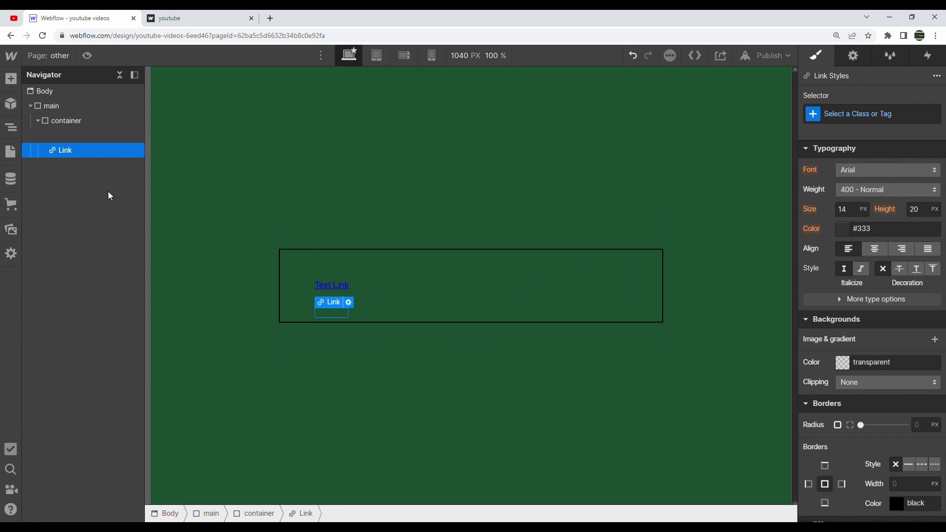
Give the text link a new class named text with the font color #faf3e3.
{"action": "left_click", "coordinate": [847, 112]}
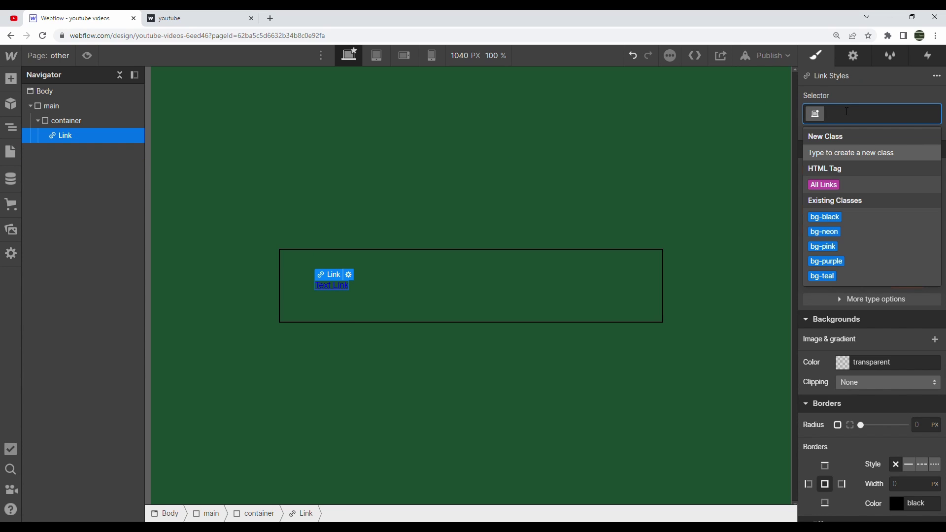
{"action": "type", "text": "text"}
{"action": "key", "text": "Return"}
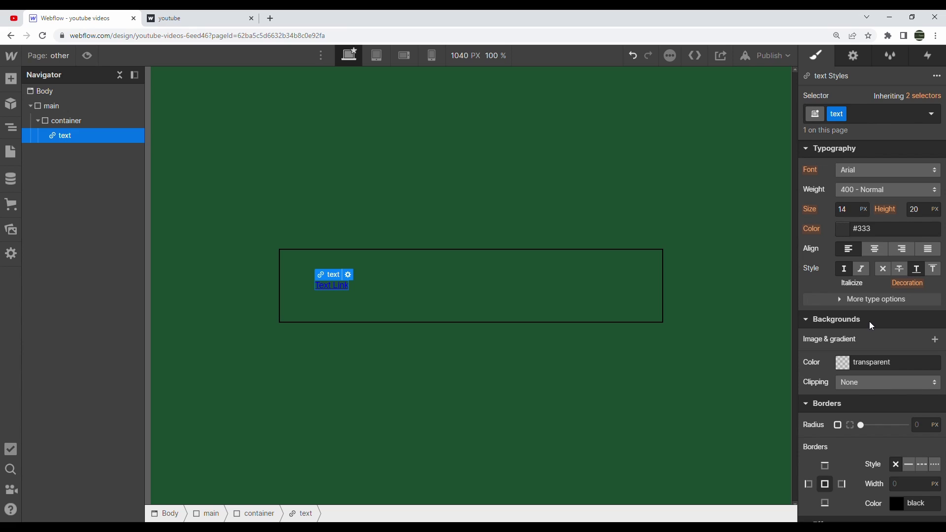
{"action": "left_click", "coordinate": [872, 230]}
{"action": "type", "text": "faf3e3"}
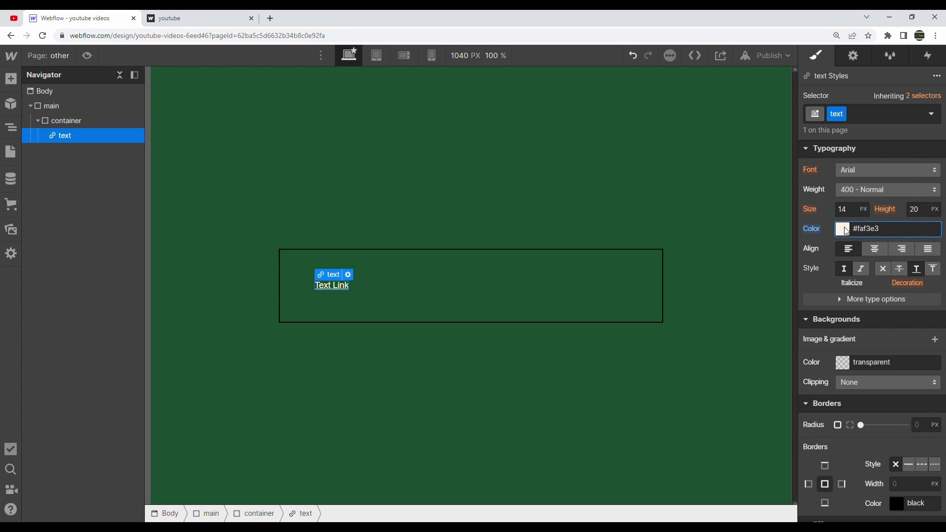
Set the text link's font to Inconsolata and its font size to 2 rem.
{"action": "left_click", "coordinate": [854, 216]}
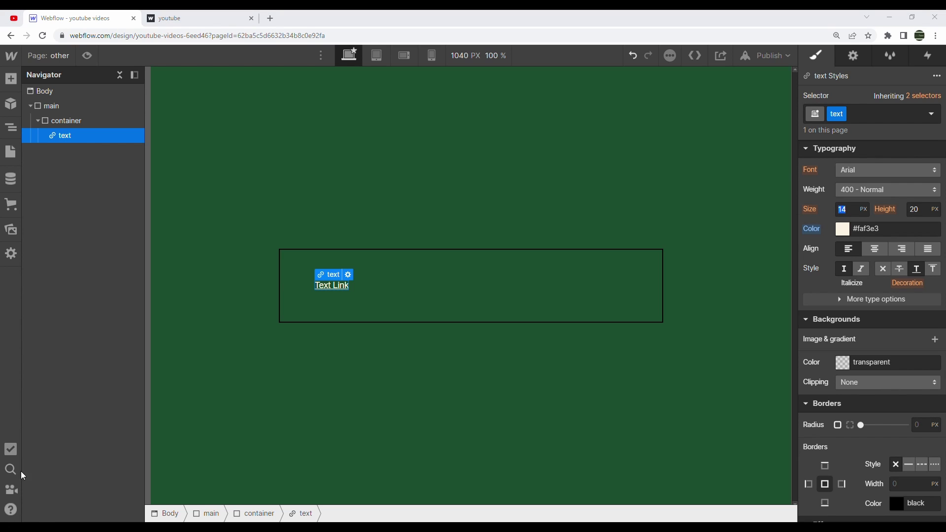
{"action": "left_click", "coordinate": [892, 169]}
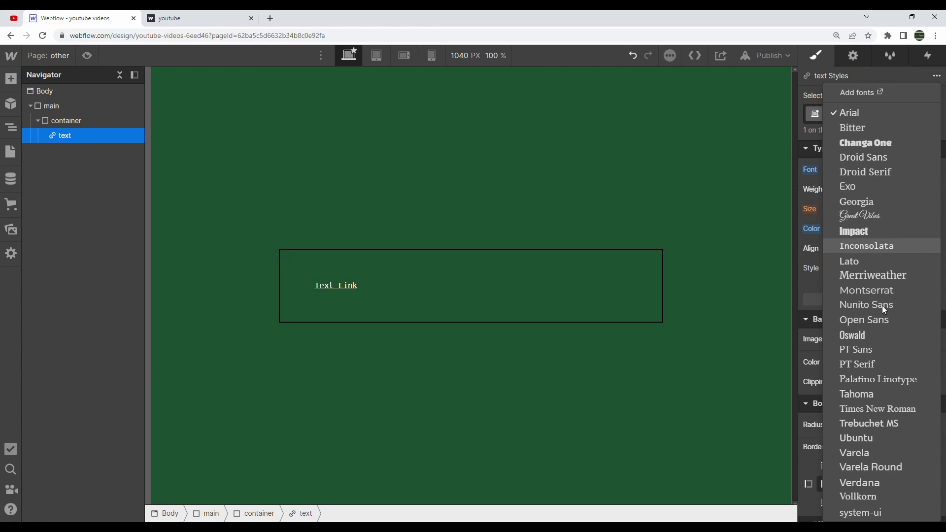
{"action": "left_click", "coordinate": [873, 248]}
{"action": "left_click", "coordinate": [858, 211]}
{"action": "type", "text": "rem"}
{"action": "key", "text": "Return"}
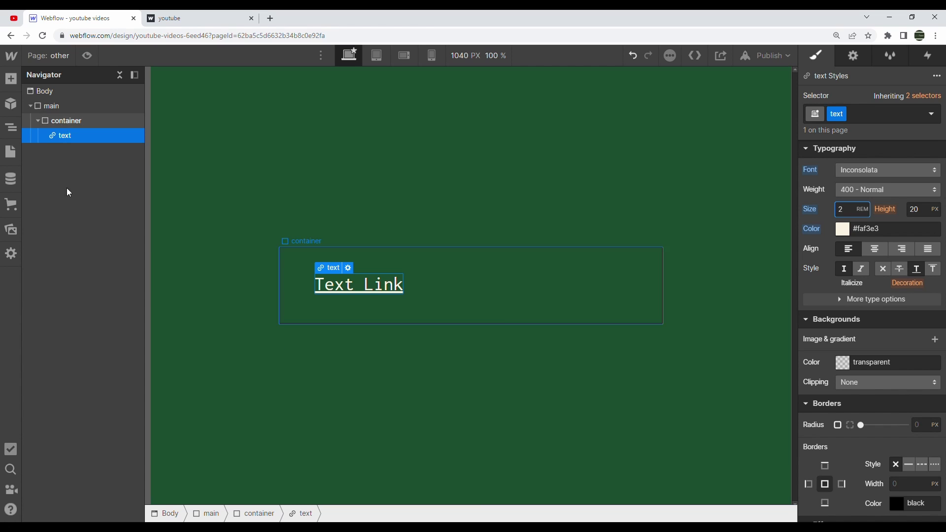
Add a paragraph above the text link inside the container and apply the existing class text to it.
{"action": "left_click", "coordinate": [11, 79]}
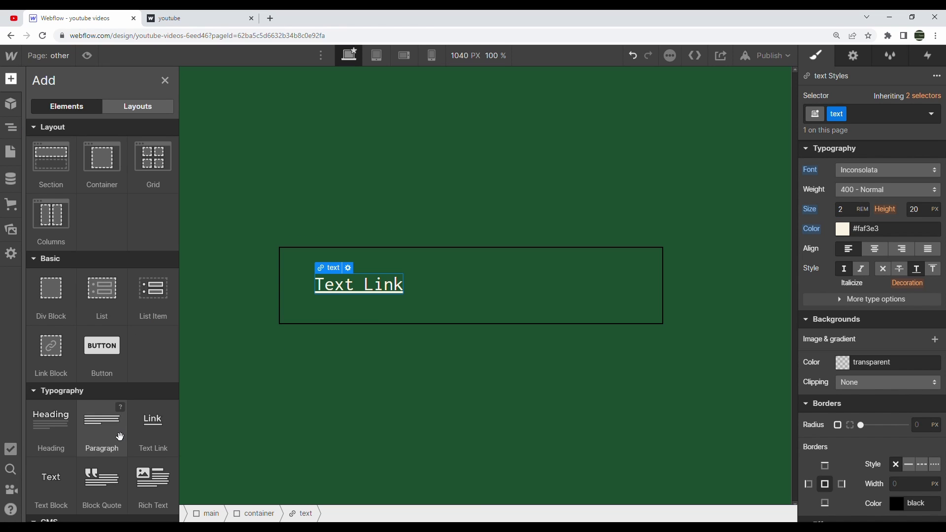
{"action": "left_click_drag", "start_coordinate": [102, 421], "coordinate": [91, 138]}
{"action": "left_click", "coordinate": [896, 114]}
{"action": "type", "text": "text"}
{"action": "left_click", "coordinate": [831, 154]}
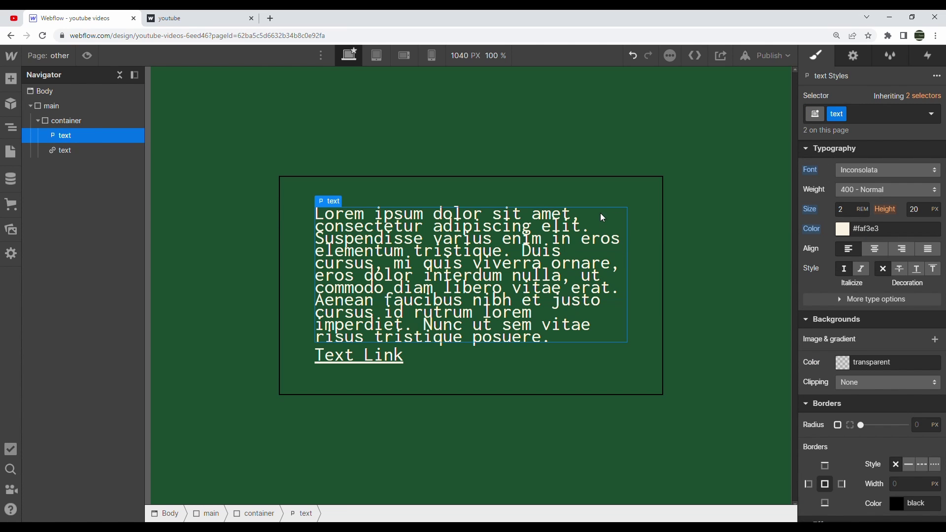
Set the paragraph's line height to a unitless 1 and delete its text from "Aenean faucibus" to the end.
{"action": "left_click", "coordinate": [934, 210]}
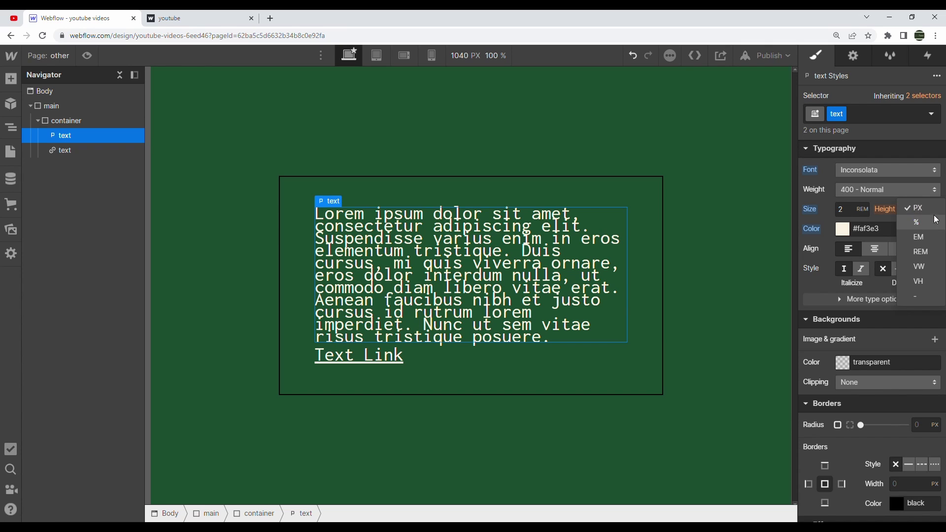
{"action": "left_click", "coordinate": [920, 300]}
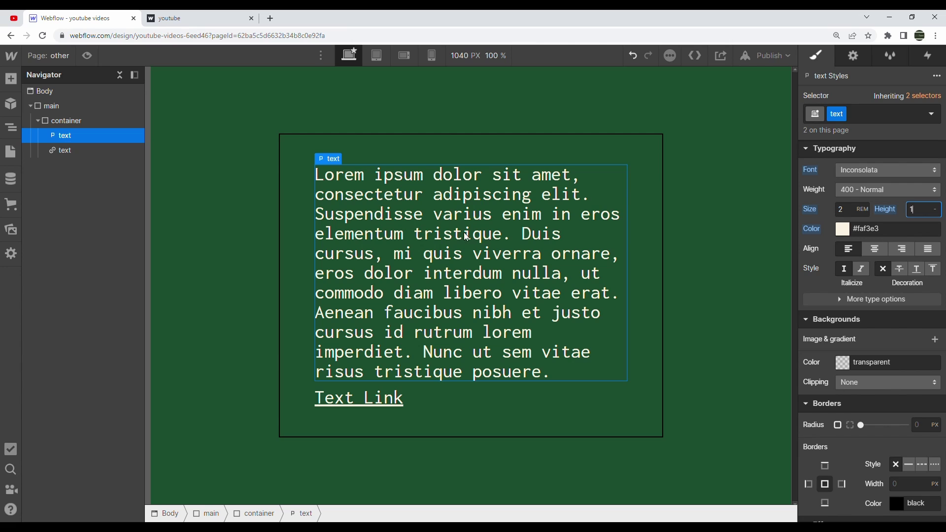
{"action": "double_click", "coordinate": [475, 306]}
{"action": "left_click_drag", "start_coordinate": [316, 312], "coordinate": [556, 373]}
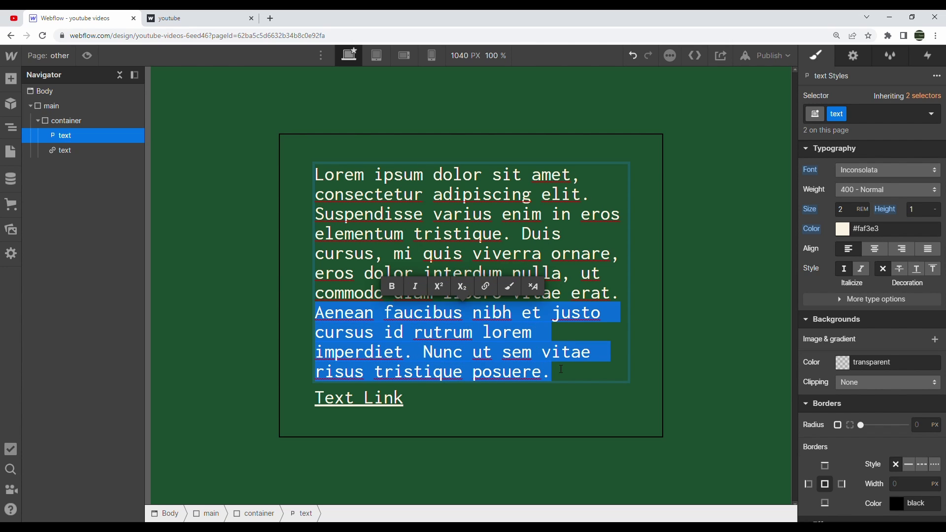
{"action": "key", "text": "BackSpace"}
{"action": "key", "text": "Escape"}
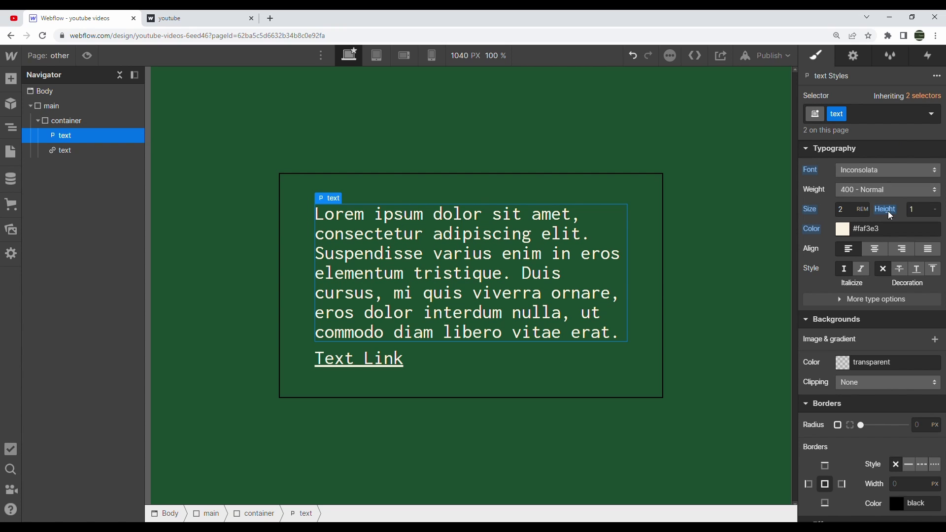
Try a bottom margin of 20 px on the text class.
{"action": "scroll", "coordinate": [888, 211], "scroll_direction": "up", "scroll_amount": 5}
{"action": "left_click", "coordinate": [871, 270]}
{"action": "type", "text": "20"}
{"action": "key", "text": "Return"}
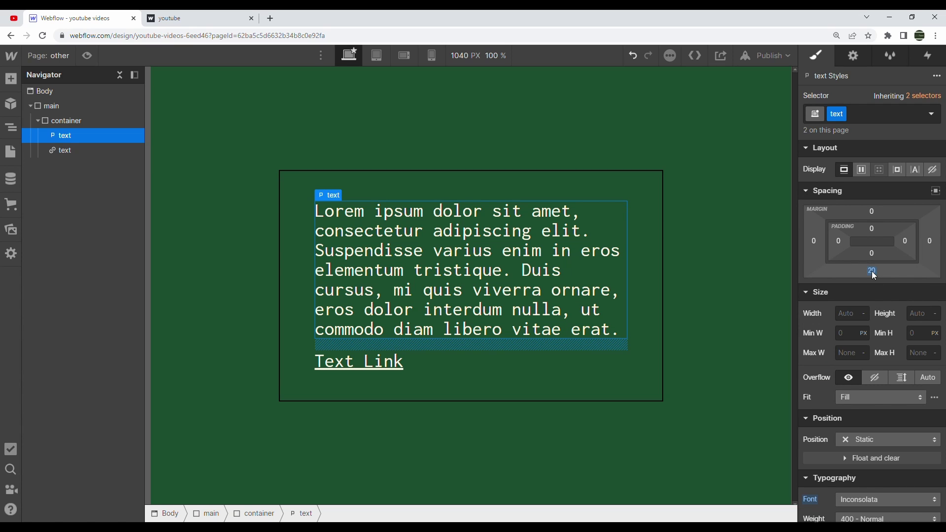
Set the bottom margin of the text class to 1.5rem.
{"action": "left_click", "coordinate": [871, 271]}
{"action": "type", "text": "2"}
{"action": "key", "text": "BackSpace"}
{"action": "type", "text": "1.5rem"}
{"action": "key", "text": "Return"}
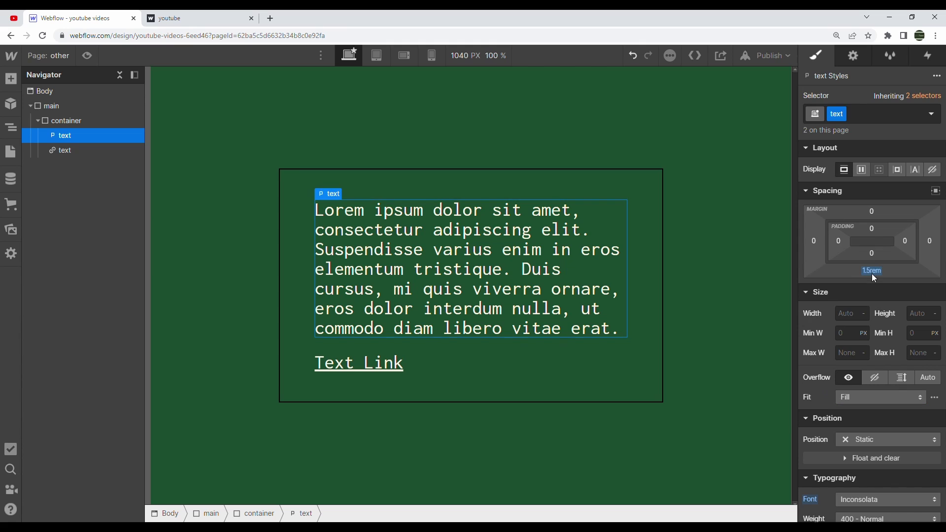
Set the container's border color to #faf3e3.
{"action": "left_click", "coordinate": [563, 143]}
{"action": "left_click", "coordinate": [472, 170]}
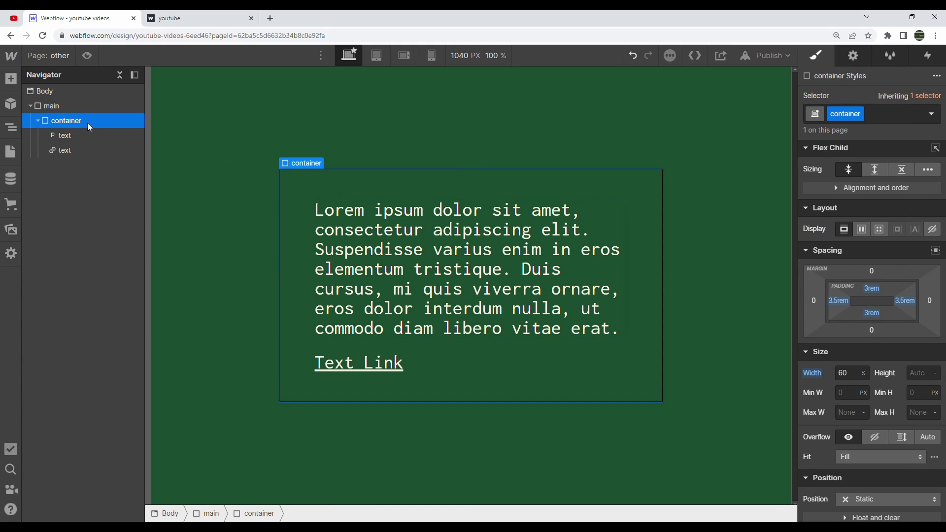
{"action": "scroll", "coordinate": [859, 321], "scroll_direction": "down", "scroll_amount": 10}
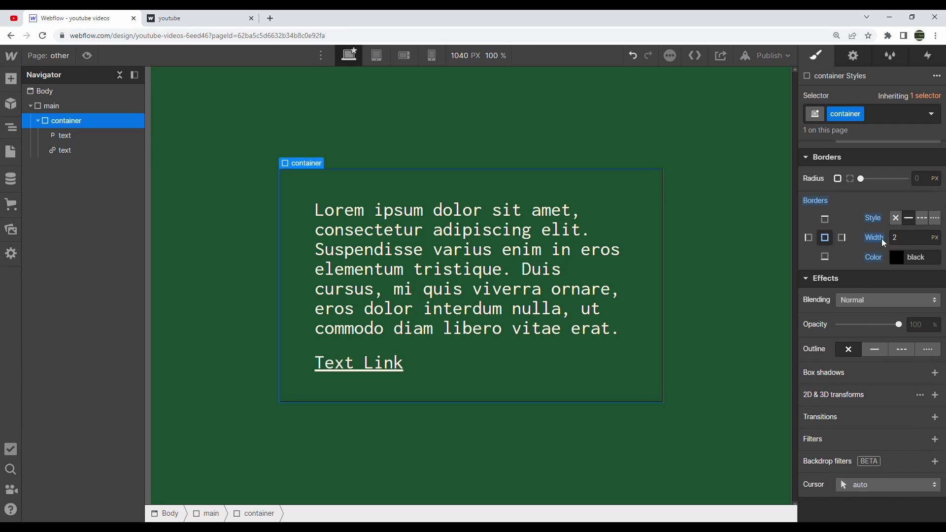
{"action": "double_click", "coordinate": [912, 257]}
{"action": "type", "text": "#faf3e3"}
{"action": "key", "text": "Return"}
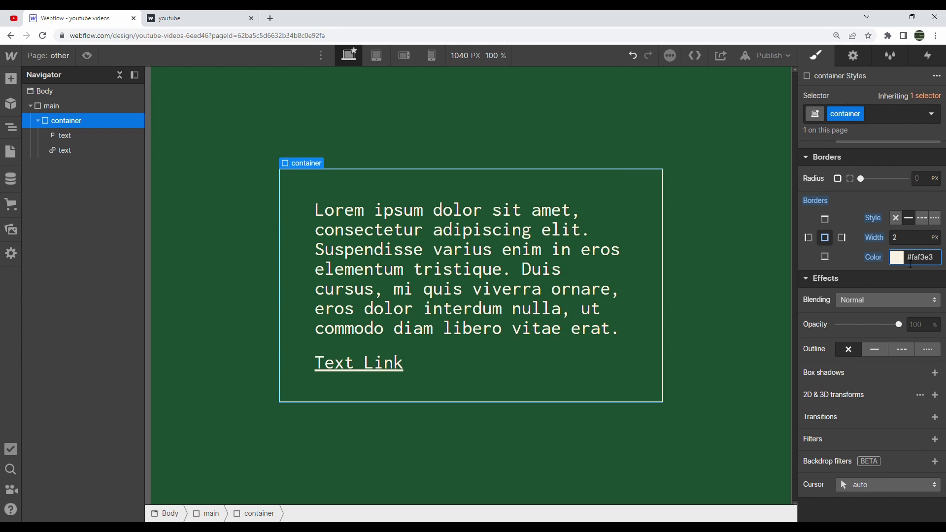
Compare the page with the published example in the other browser tab and return to the Webflow designer.
{"action": "left_click", "coordinate": [635, 156]}
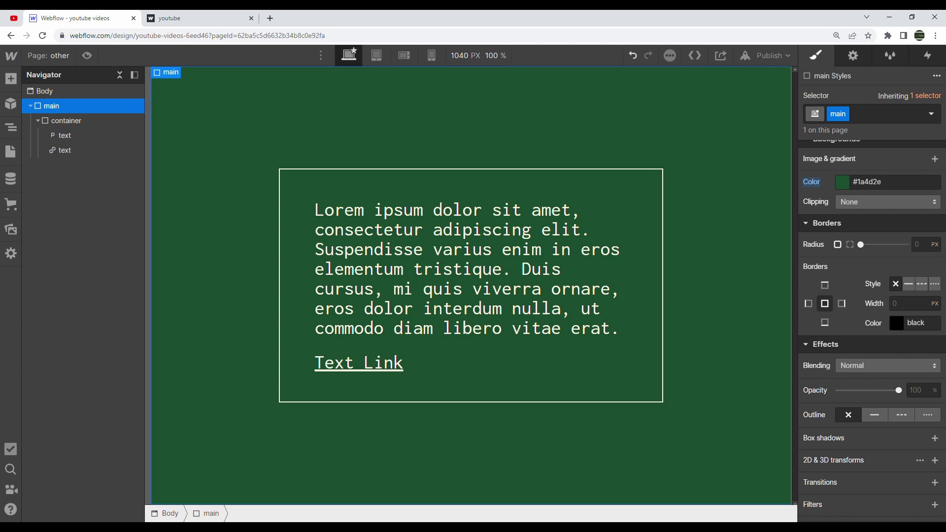
{"action": "left_click", "coordinate": [170, 18]}
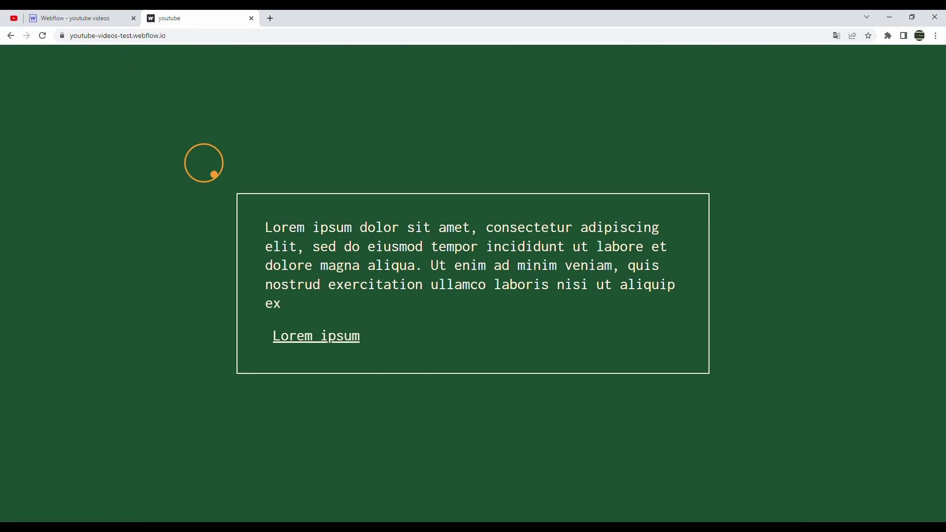
{"action": "left_click", "coordinate": [87, 17]}
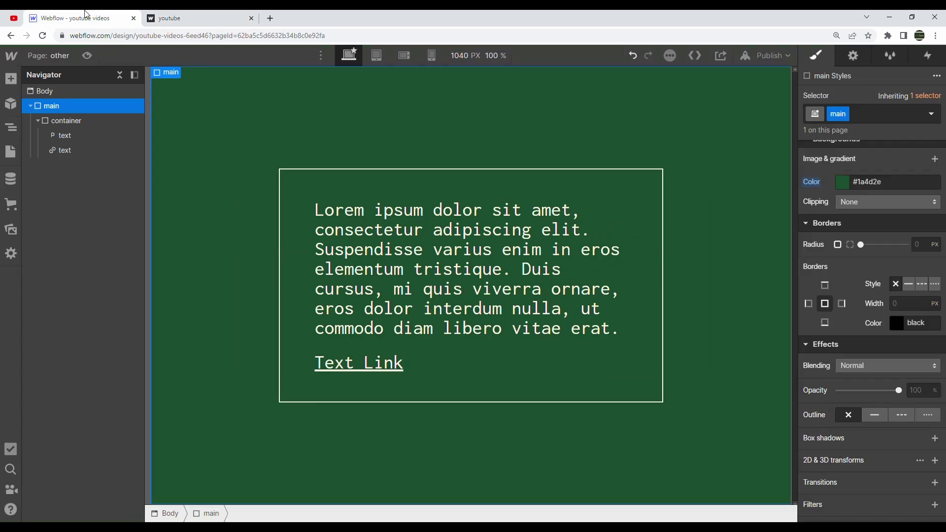
Add a div block in the body below main and give it a new class named cursor-wrapper.
{"action": "left_click", "coordinate": [11, 79]}
{"action": "left_click_drag", "start_coordinate": [59, 308], "coordinate": [78, 150]}
{"action": "scroll", "coordinate": [843, 164], "scroll_direction": "down", "scroll_amount": 2}
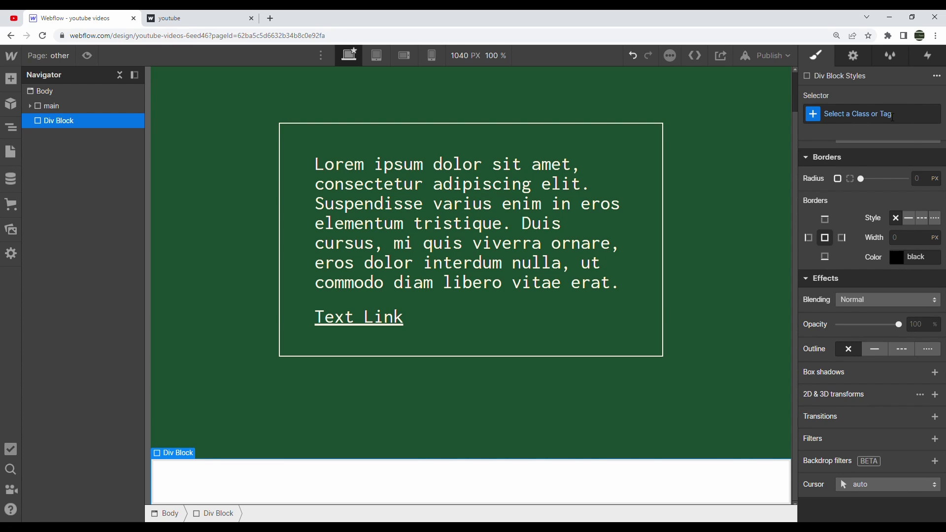
{"action": "left_click", "coordinate": [892, 116]}
{"action": "type", "text": "cursor-wrapper"}
{"action": "key", "text": "Return"}
Set the cursor-wrapper's width to 100% and its height to 100vh.
{"action": "scroll", "coordinate": [881, 252], "scroll_direction": "up", "scroll_amount": 7}
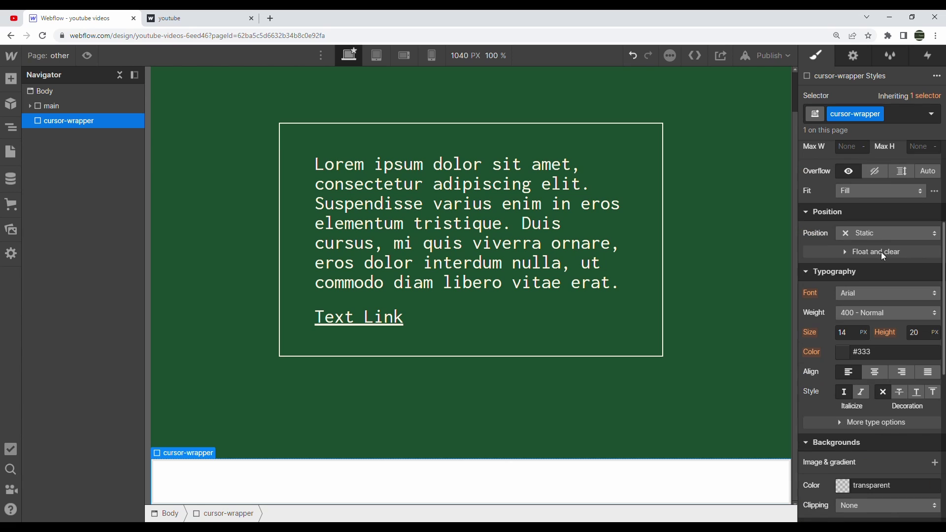
{"action": "scroll", "coordinate": [850, 317], "scroll_direction": "up", "scroll_amount": 4}
{"action": "left_click", "coordinate": [853, 298]}
{"action": "type", "text": "100%"}
{"action": "key", "text": "Tab"}
{"action": "type", "text": "100vh"}
{"action": "key", "text": "Return"}
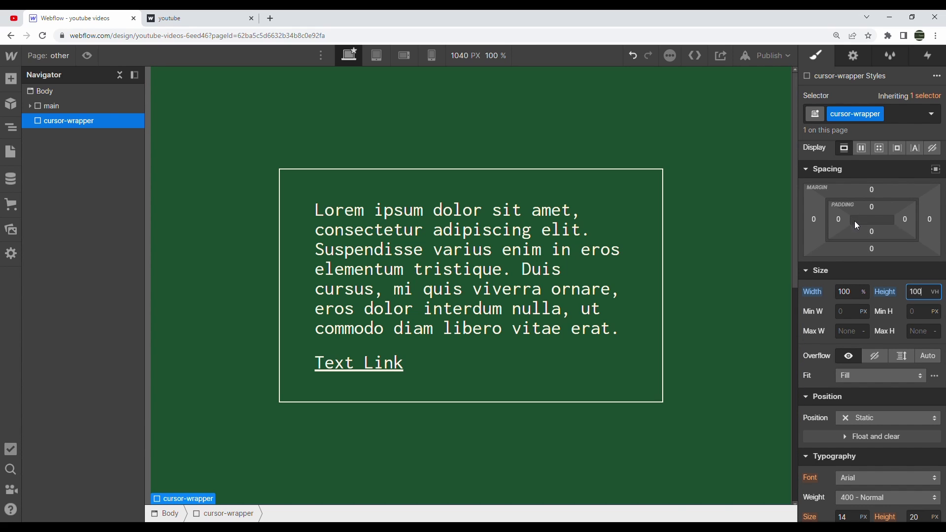
Make the cursor-wrapper a vertical flex layout with its children centered in both alignment and justification.
{"action": "left_click", "coordinate": [861, 148]}
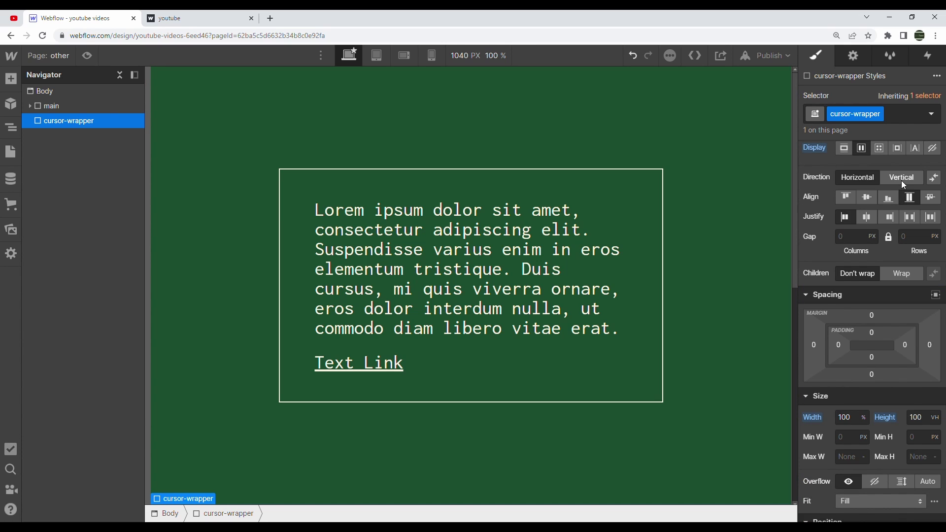
{"action": "left_click", "coordinate": [869, 198]}
{"action": "left_click", "coordinate": [867, 217]}
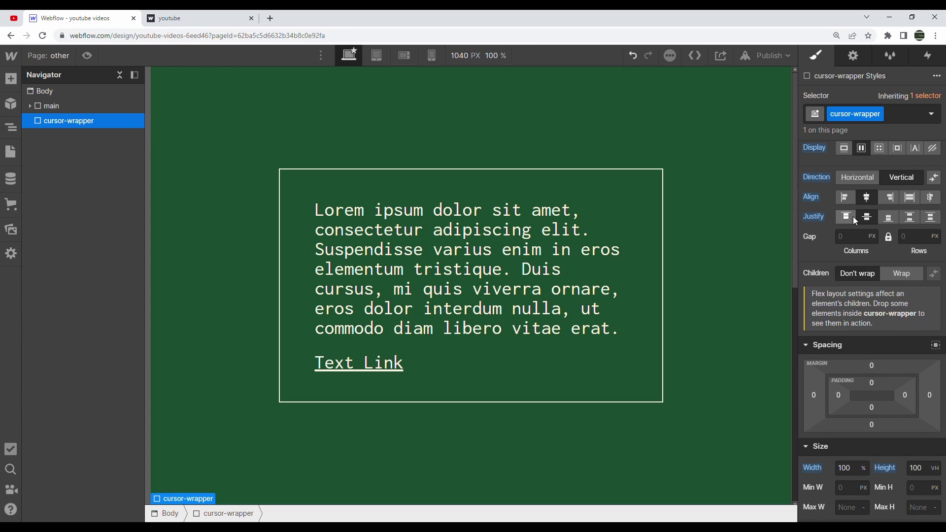
Set the cursor-wrapper's position to Fixed with the full-cover preset, 0% on all sides.
{"action": "scroll", "coordinate": [867, 226], "scroll_direction": "down", "scroll_amount": 6}
{"action": "left_click", "coordinate": [873, 285]}
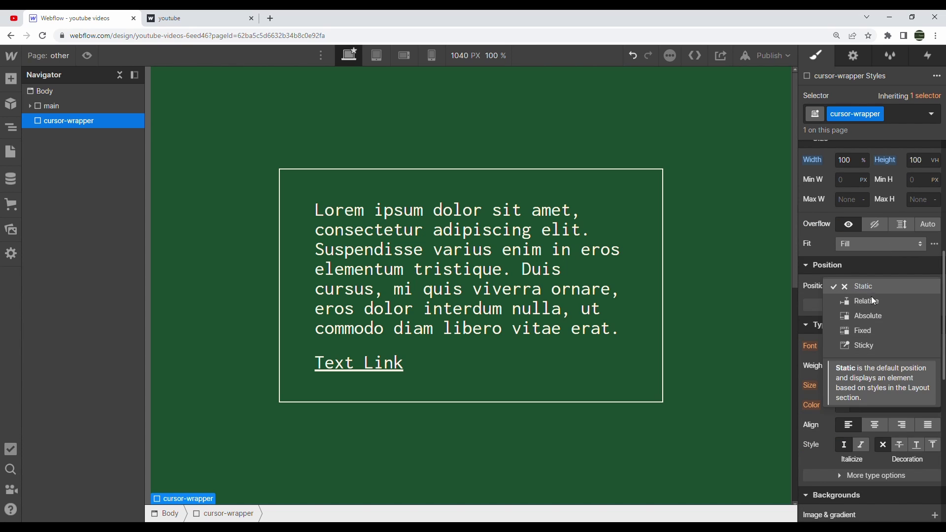
{"action": "left_click", "coordinate": [869, 329]}
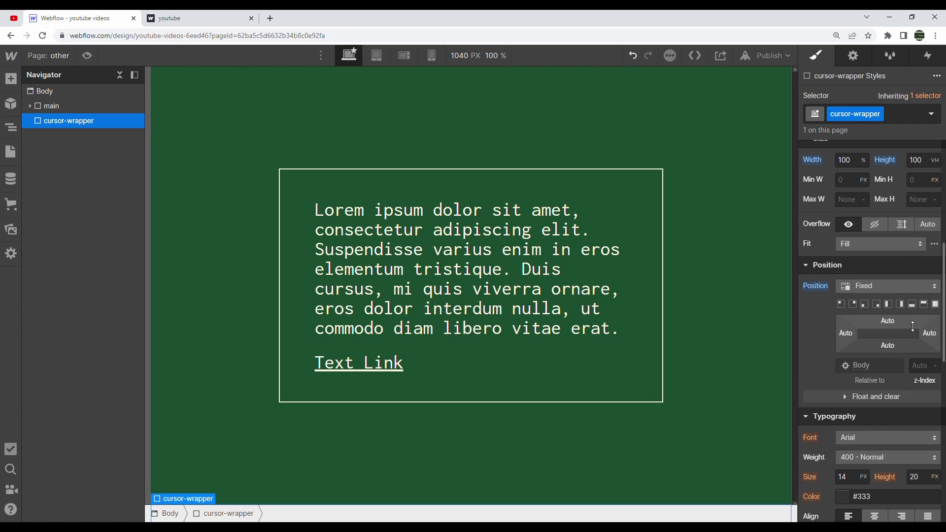
{"action": "left_click", "coordinate": [936, 305]}
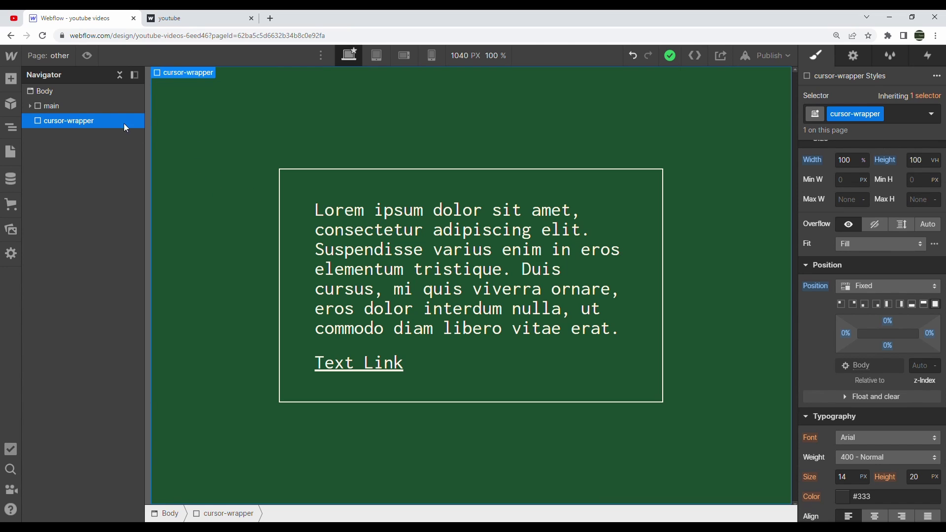
Add a div block inside the cursor-wrapper and view the published example's cursor before returning to the designer.
{"action": "left_click", "coordinate": [11, 79]}
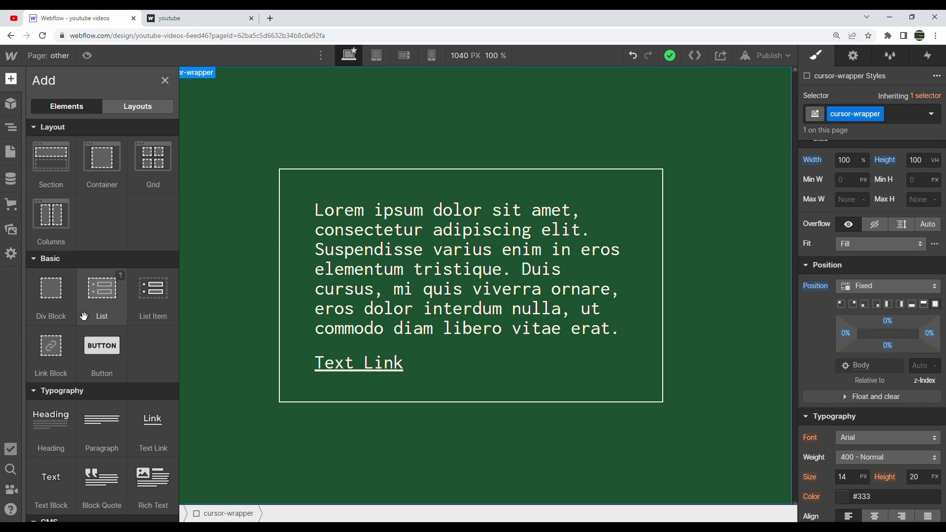
{"action": "left_click_drag", "start_coordinate": [60, 304], "coordinate": [86, 131]}
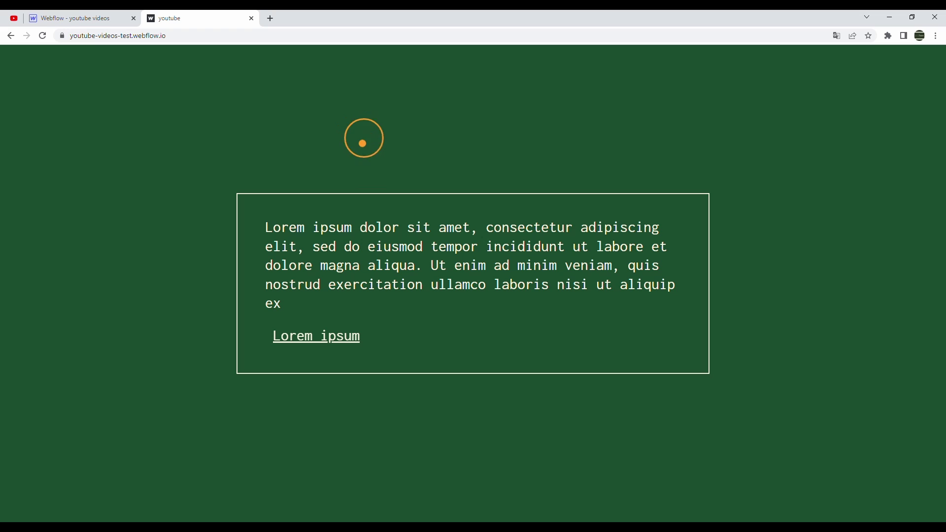
{"action": "left_click", "coordinate": [84, 18]}
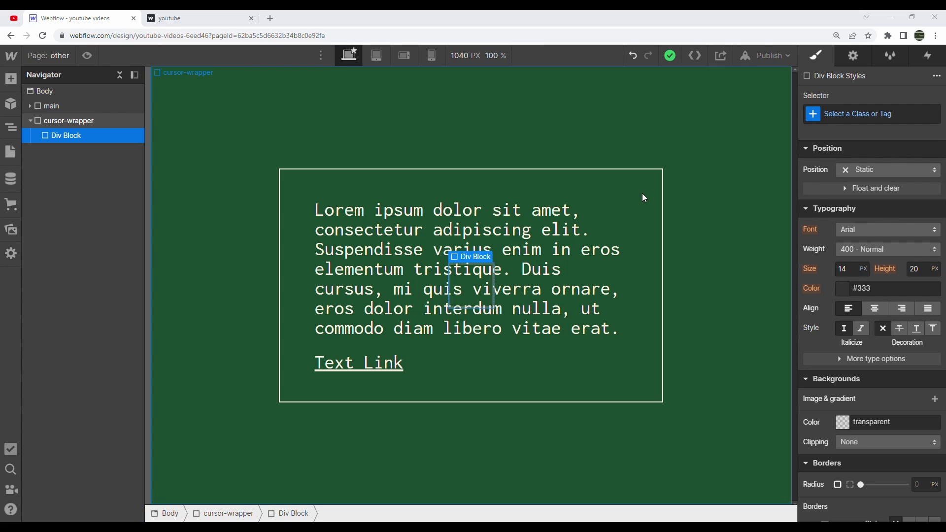
Give the div block inside the cursor-wrapper the new class cursor-dot.
{"action": "left_click", "coordinate": [868, 121]}
{"action": "type", "text": "cursor-dot"}
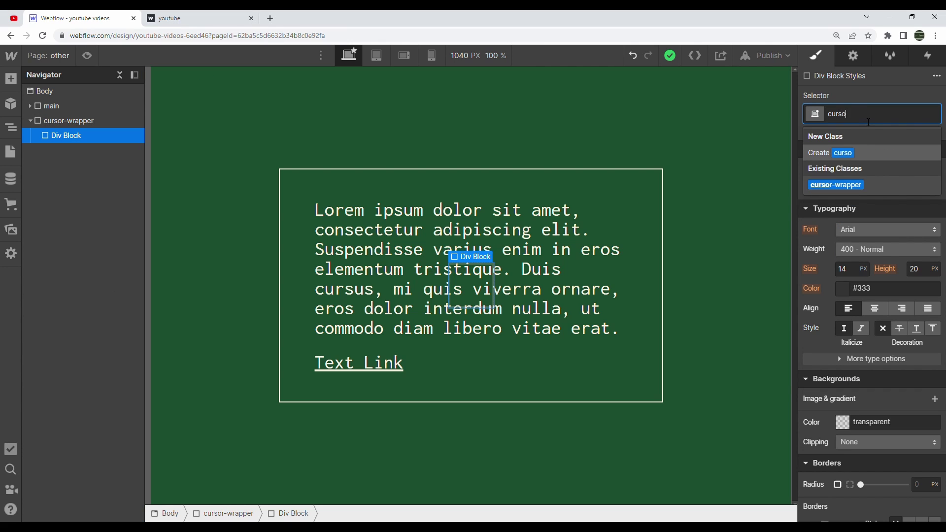
{"action": "key", "text": "Return"}
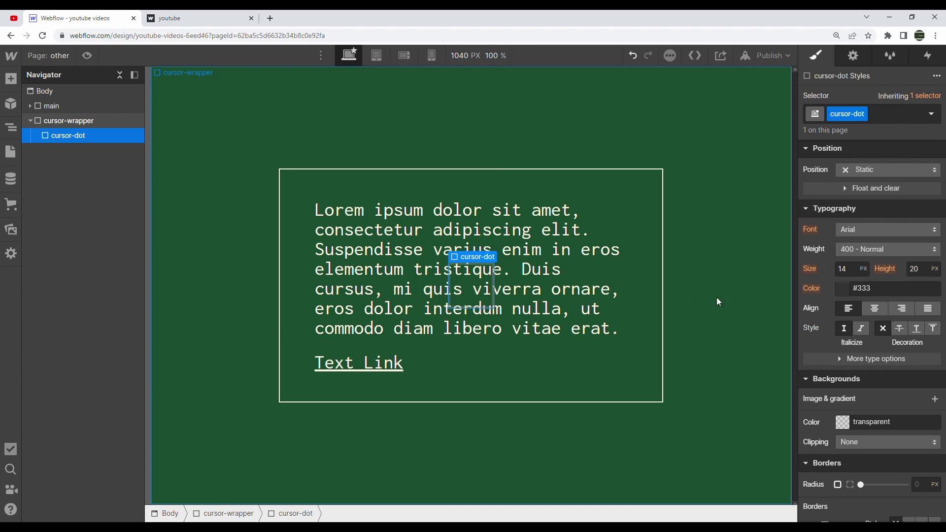
Set the cursor-dot's width and height to 1 rem each.
{"action": "scroll", "coordinate": [835, 262], "scroll_direction": "up", "scroll_amount": 6}
{"action": "left_click", "coordinate": [851, 373]}
{"action": "type", "text": "15"}
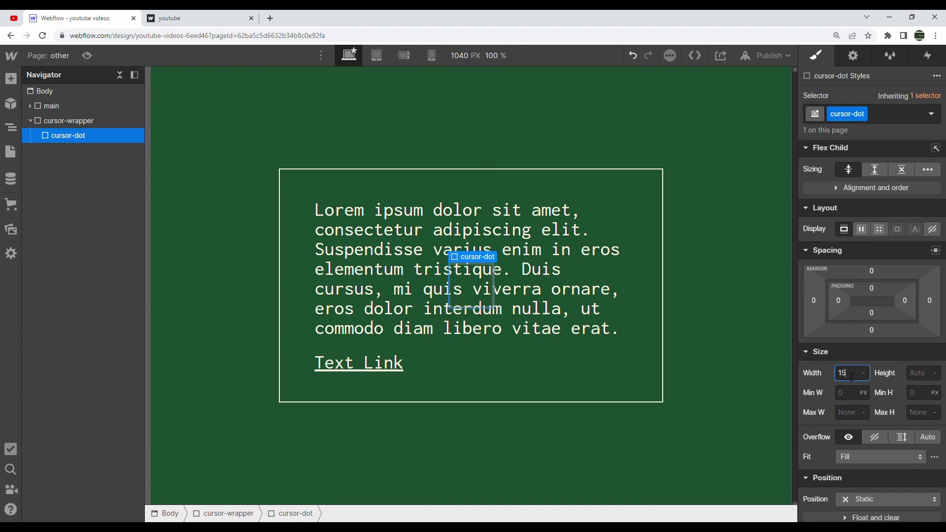
{"action": "type", "text": "em"}
{"action": "key", "text": "Tab"}
{"action": "key", "text": "Return"}
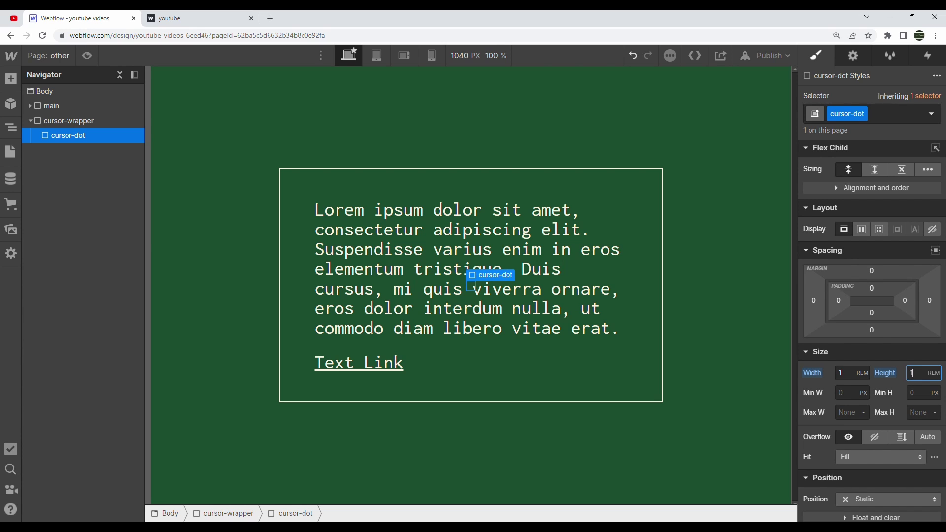
Set the cursor-dot's background color to #ff9f29 and its border radius to 50%.
{"action": "scroll", "coordinate": [876, 388], "scroll_direction": "down", "scroll_amount": 7}
{"action": "left_click", "coordinate": [868, 326]}
{"action": "type", "text": "#ff9f29"}
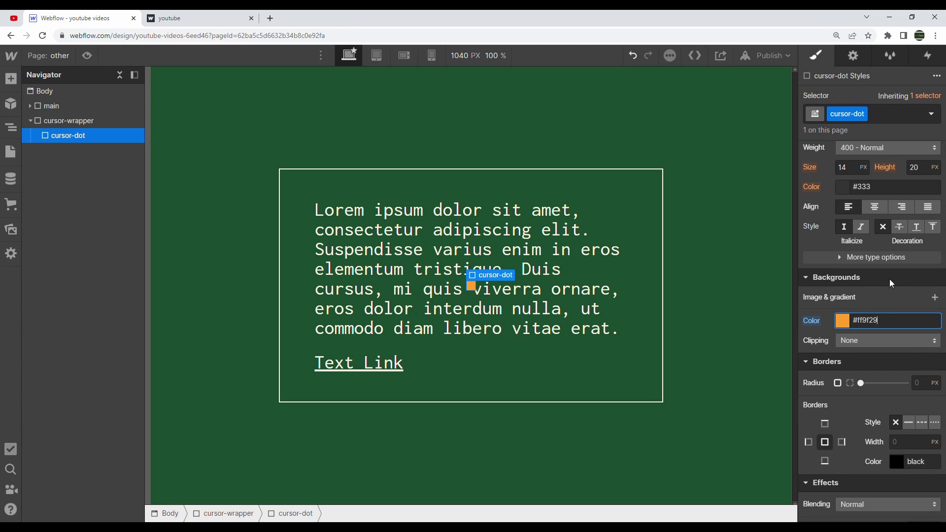
{"action": "left_click", "coordinate": [926, 387]}
{"action": "key", "text": "Return"}
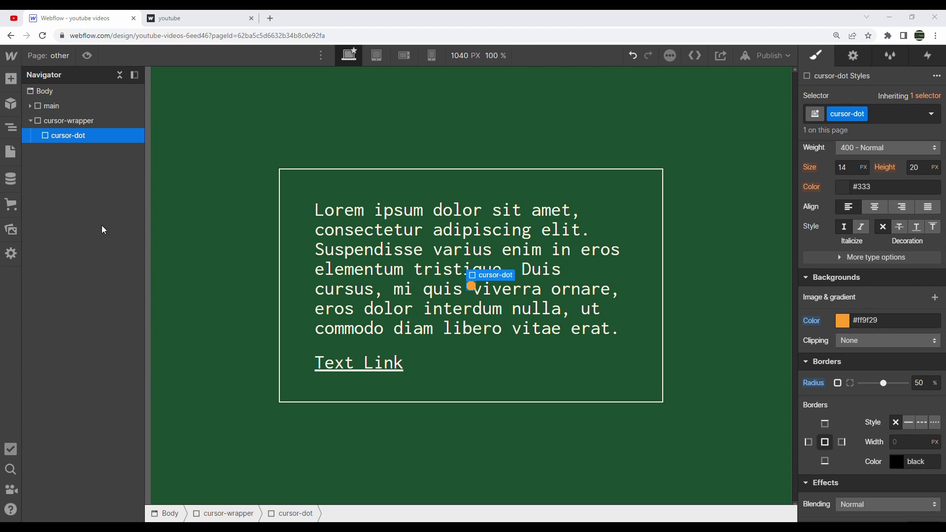
Add a second div block inside the cursor-wrapper, after the cursor-dot, and give it the class cursor-follower.
{"action": "left_click", "coordinate": [157, 170]}
{"action": "key", "text": "a"}
{"action": "left_click_drag", "start_coordinate": [111, 207], "coordinate": [97, 150]}
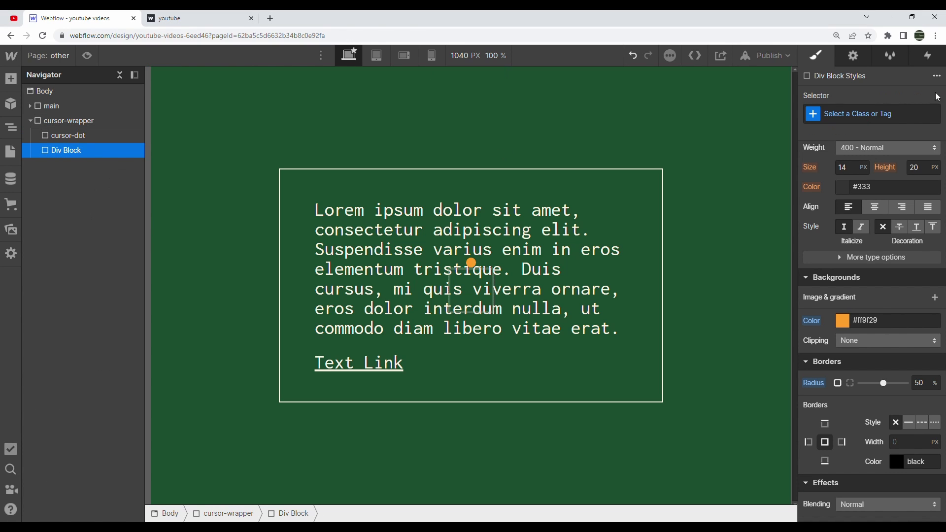
{"action": "left_click", "coordinate": [904, 115]}
{"action": "type", "text": "cursor-"}
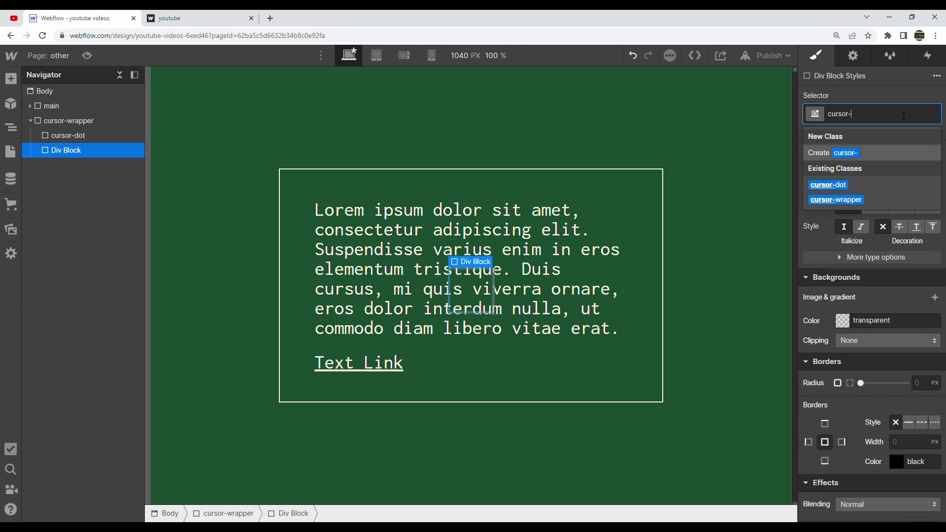
{"action": "type", "text": "follower"}
{"action": "key", "text": "Return"}
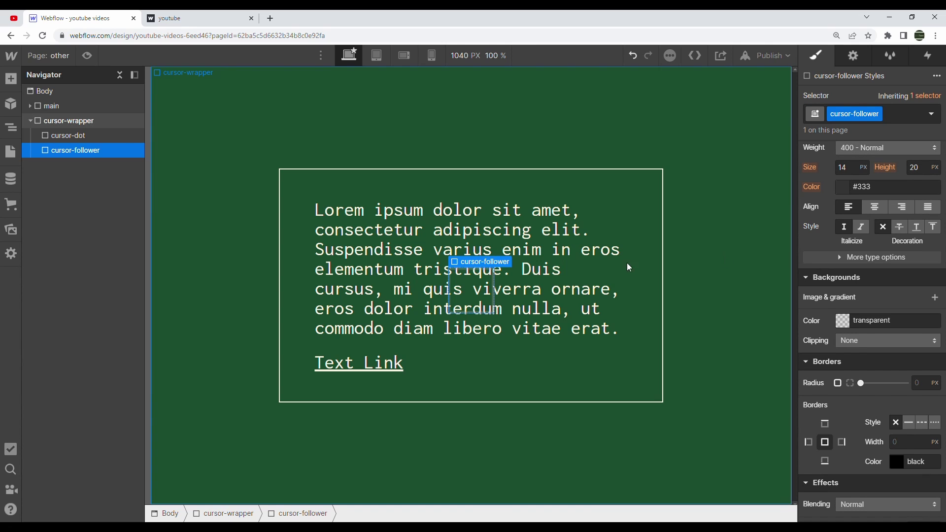
Set the cursor-follower's width and height to 4 rem each.
{"action": "left_click", "coordinate": [95, 139]}
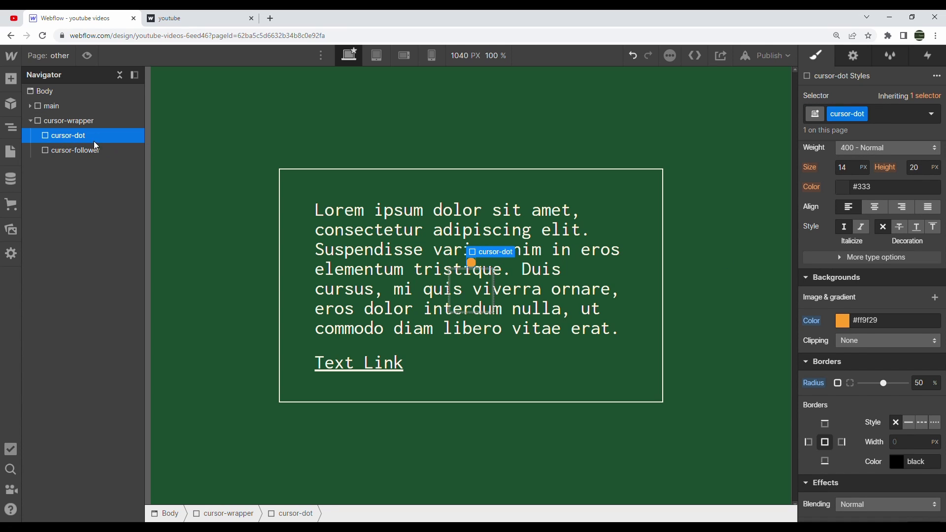
{"action": "left_click", "coordinate": [101, 150]}
{"action": "scroll", "coordinate": [891, 219], "scroll_direction": "up", "scroll_amount": 6}
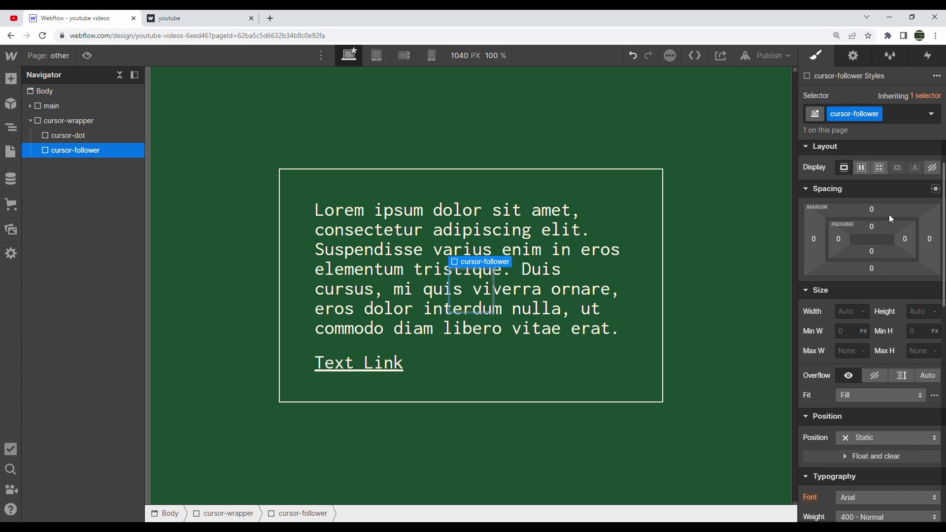
{"action": "left_click", "coordinate": [860, 312]}
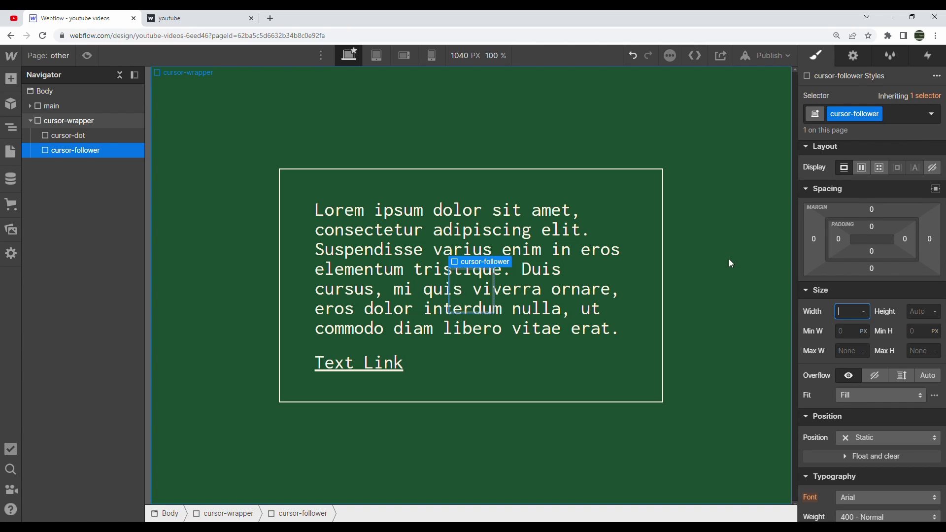
{"action": "type", "text": "4rem"}
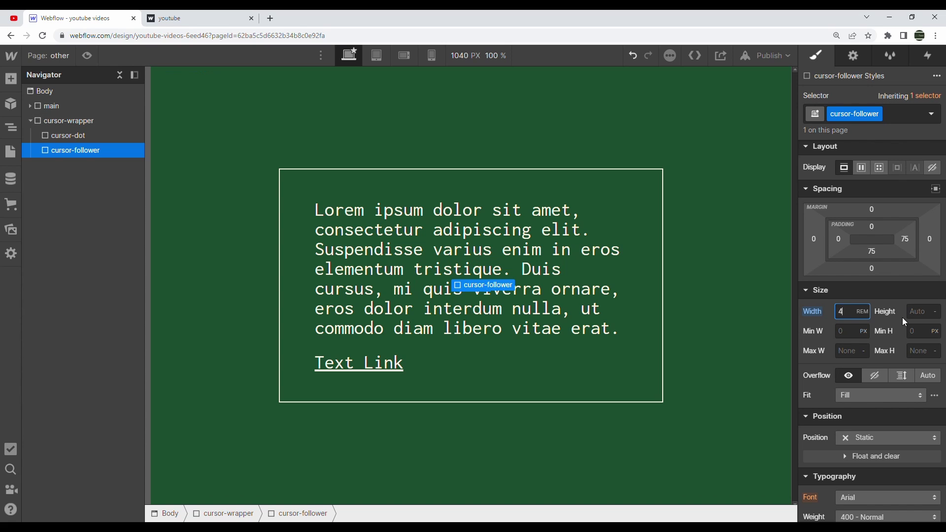
{"action": "left_click", "coordinate": [920, 314]}
{"action": "type", "text": "4rem"}
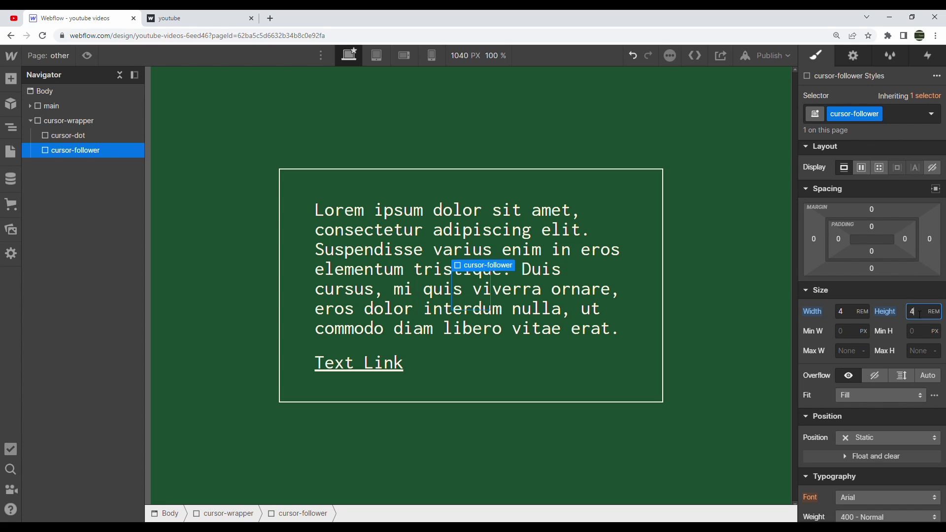
Give the cursor-follower a solid 2 px border on all sides in color #ff9f29.
{"action": "scroll", "coordinate": [882, 335], "scroll_direction": "down", "scroll_amount": 10}
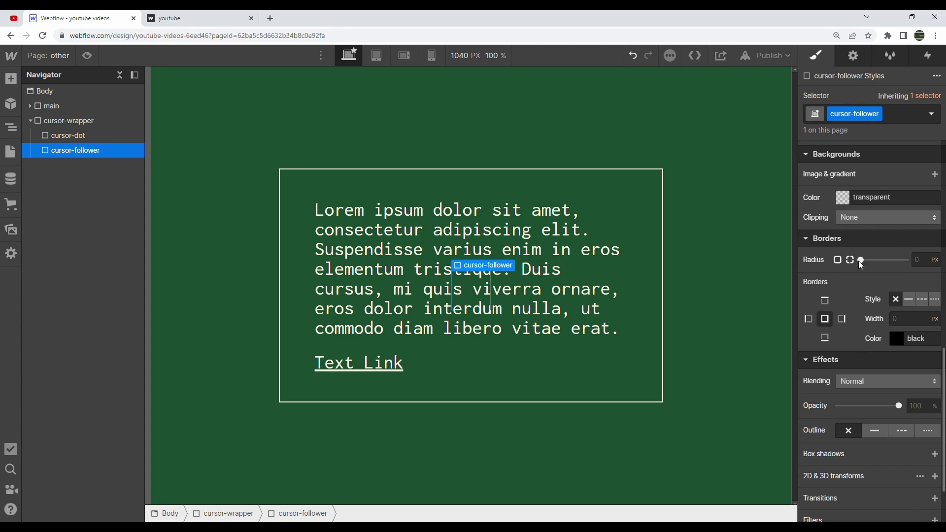
{"action": "left_click", "coordinate": [906, 324]}
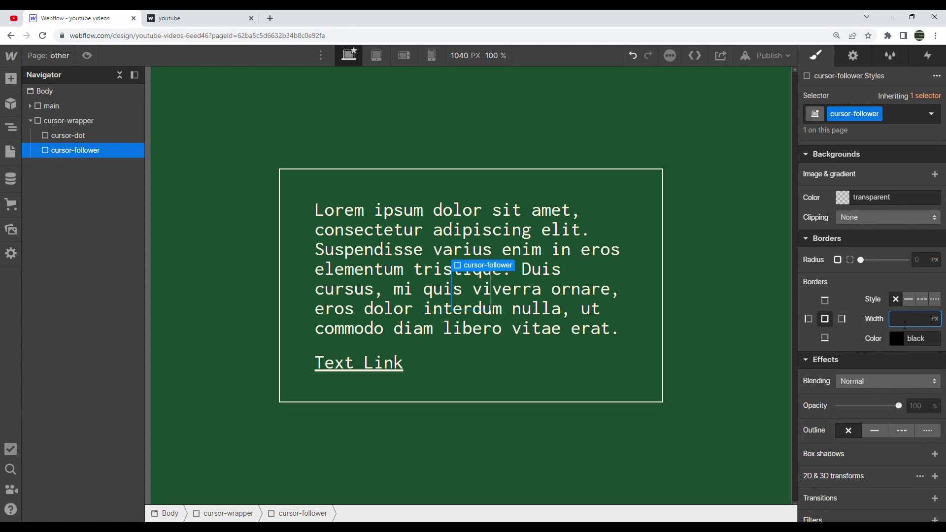
{"action": "key", "text": "Return"}
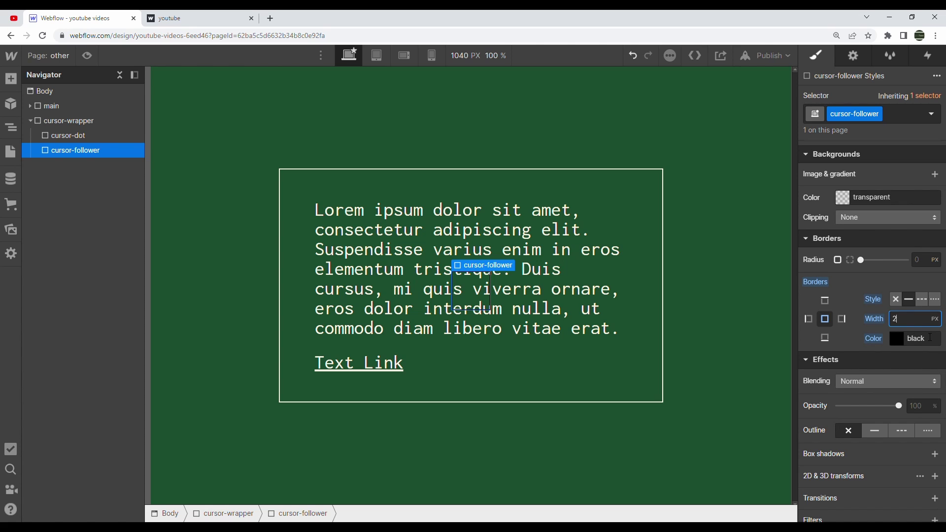
{"action": "left_click", "coordinate": [930, 338]}
{"action": "key", "text": "ctrl+a"}
{"action": "type", "text": "#ff9f29"}
{"action": "key", "text": "Return"}
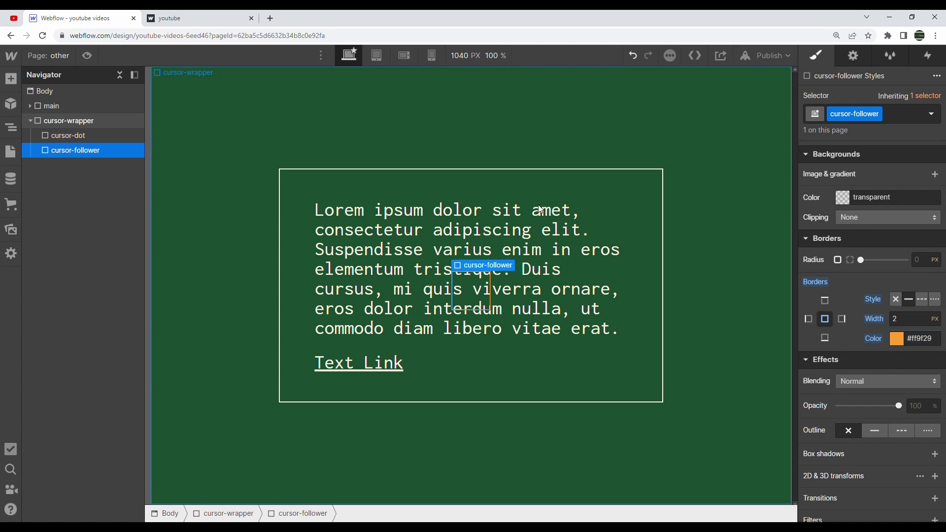
{"action": "left_click", "coordinate": [540, 210]}
Set the cursor-follower's border width to 3 px and its border radius to 50%.
{"action": "left_click", "coordinate": [920, 321]}
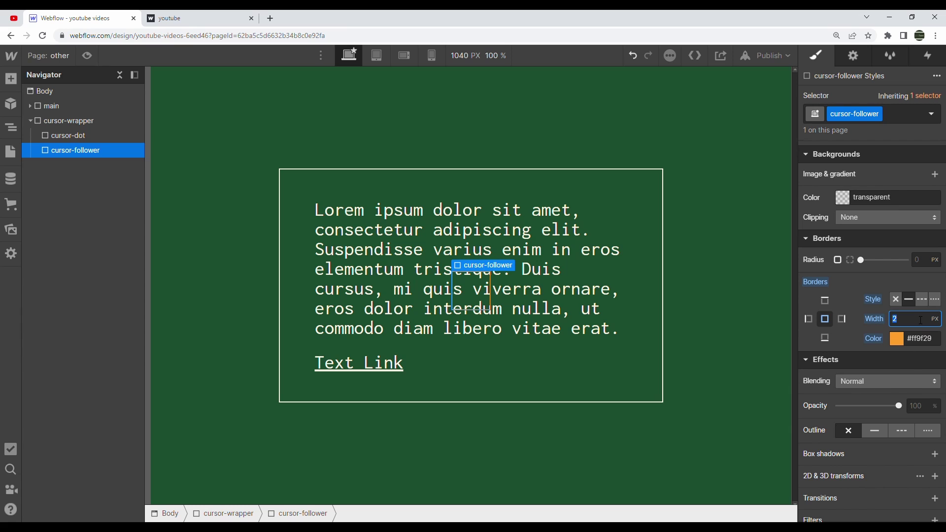
{"action": "left_click", "coordinate": [548, 219]}
{"action": "left_click", "coordinate": [488, 280]}
{"action": "left_click", "coordinate": [925, 260]}
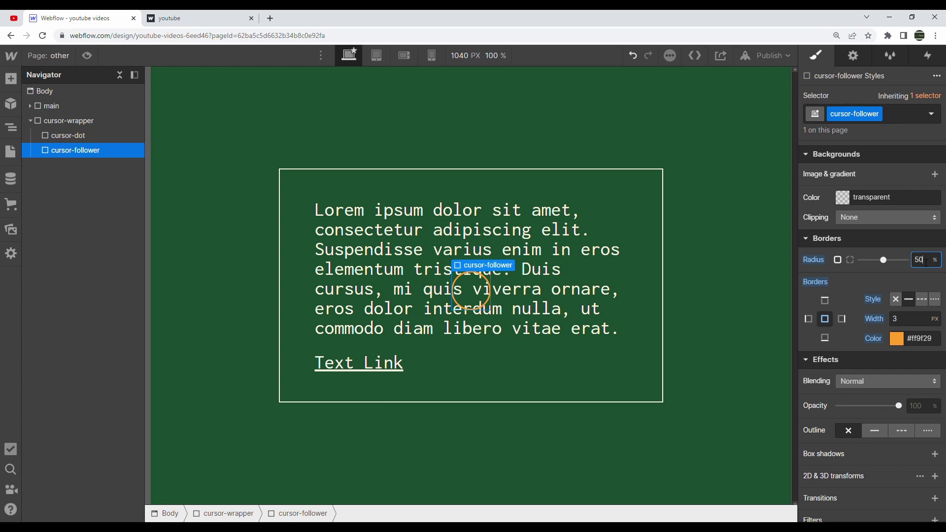
{"action": "left_click", "coordinate": [591, 205]}
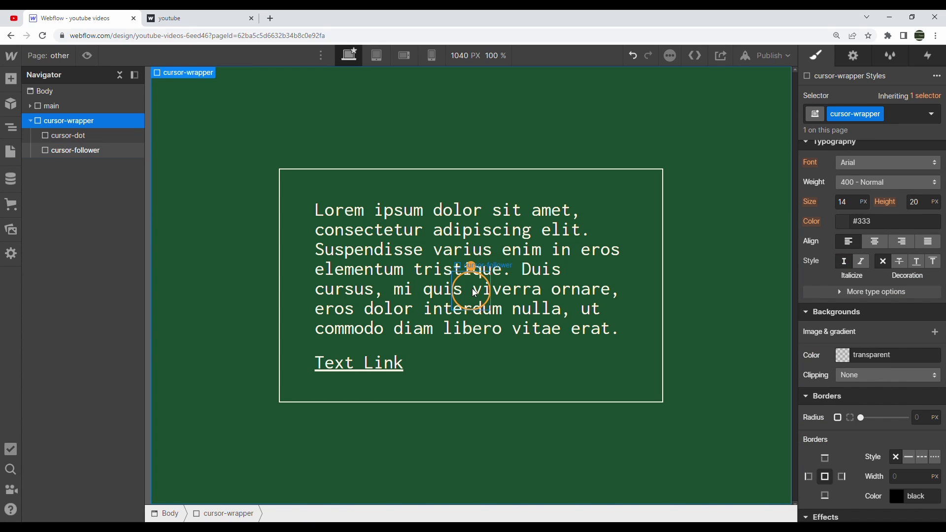
Change the cursor-follower's position to Absolute so that it overlaps the cursor-dot.
{"action": "left_click", "coordinate": [474, 292]}
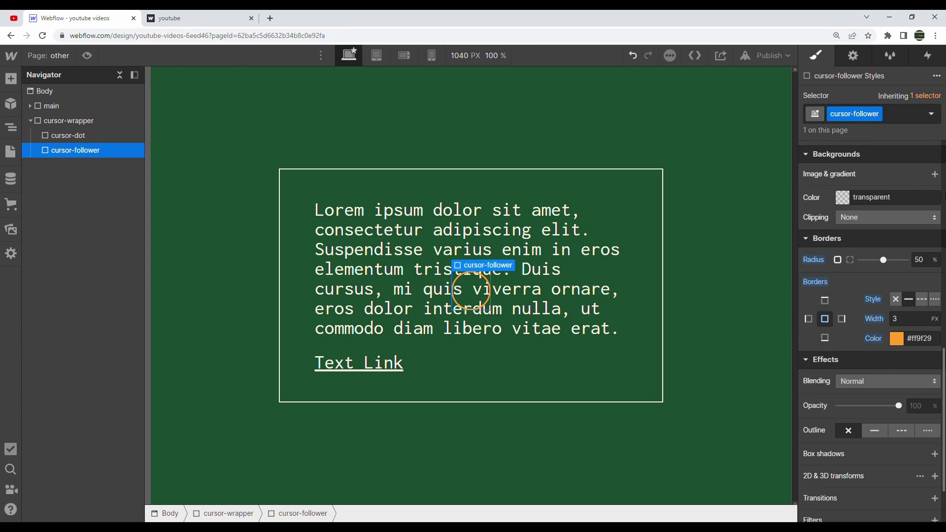
{"action": "scroll", "coordinate": [904, 208], "scroll_direction": "up", "scroll_amount": 5}
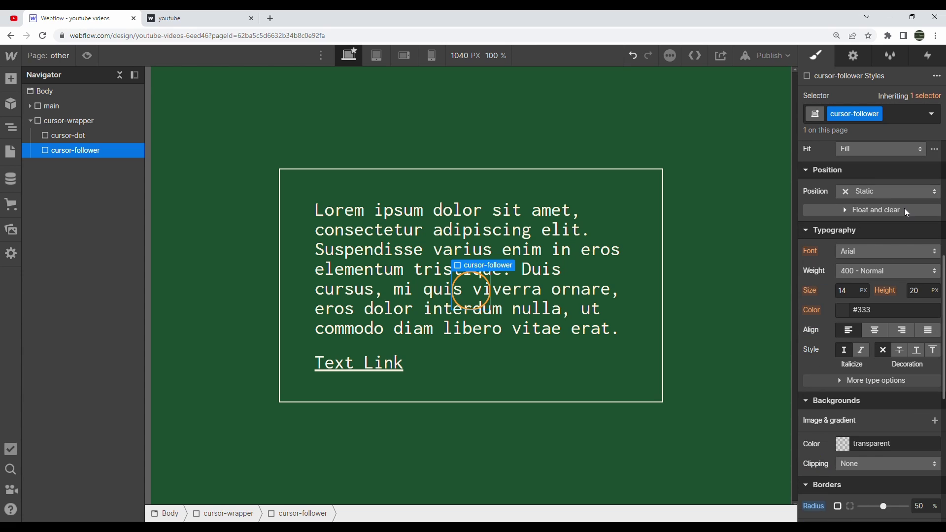
{"action": "left_click", "coordinate": [873, 191]}
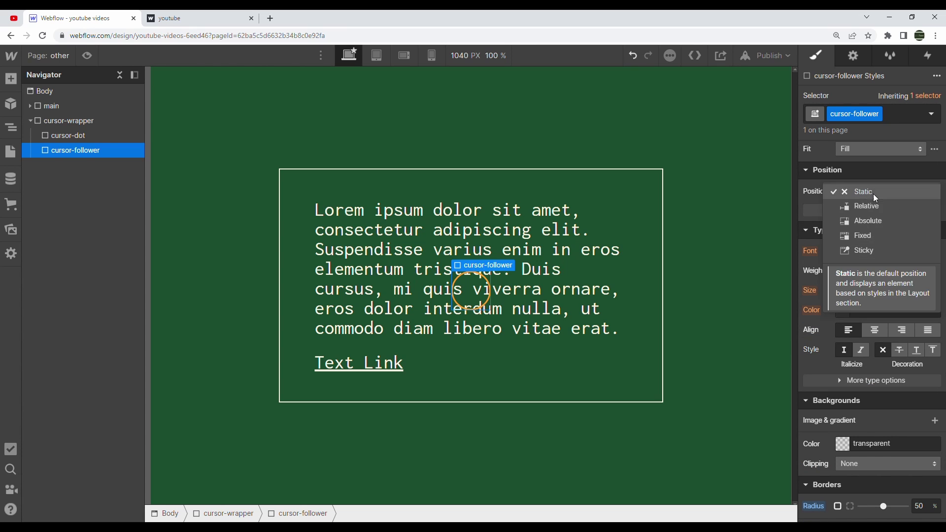
{"action": "left_click", "coordinate": [878, 222]}
{"action": "left_click", "coordinate": [625, 210]}
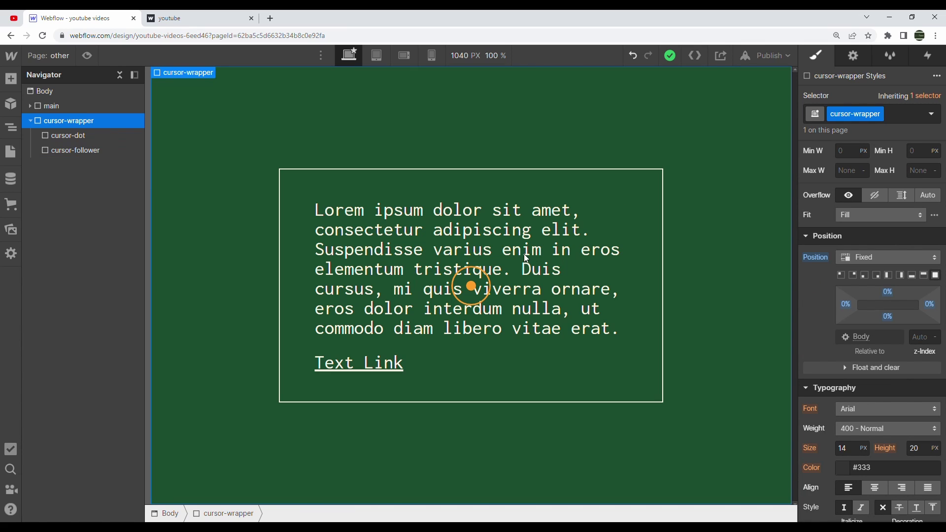
Collapse the cursor-wrapper in the element tree and preview the page before returning to editing.
{"action": "left_click", "coordinate": [28, 122]}
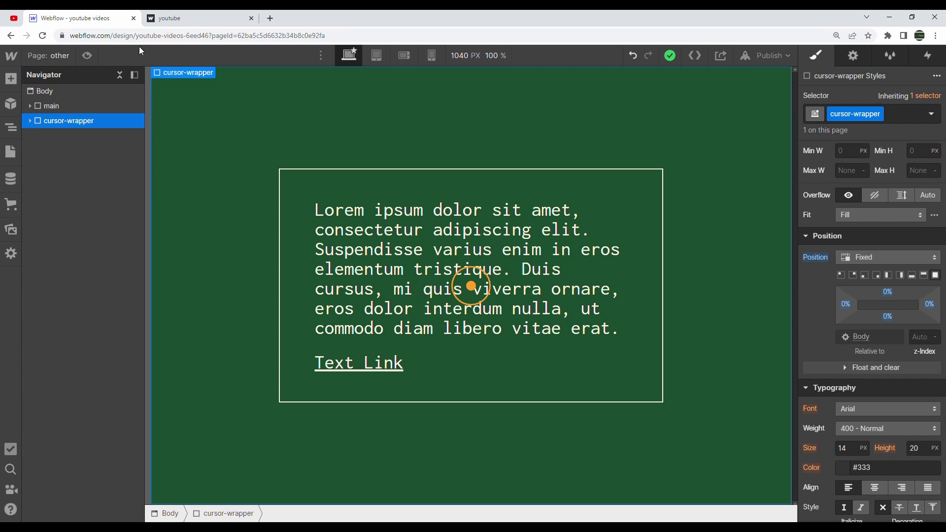
{"action": "left_click", "coordinate": [95, 57]}
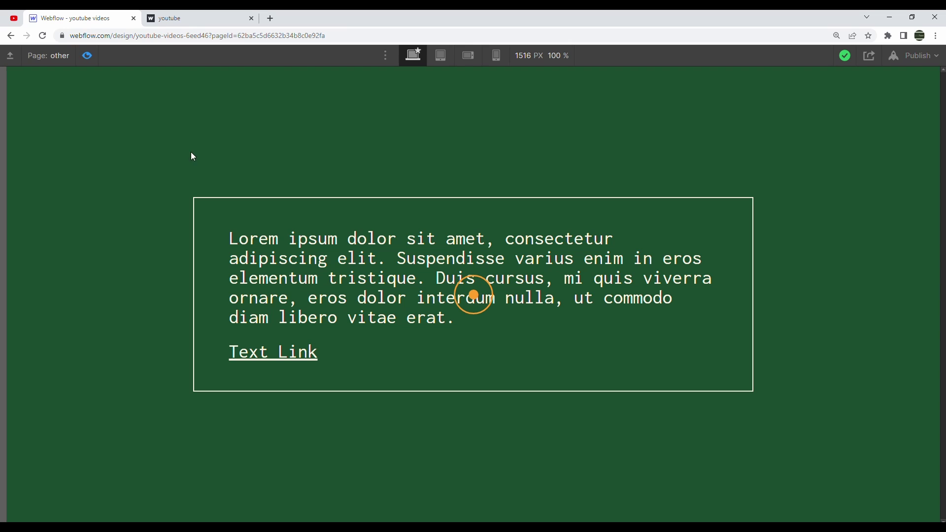
{"action": "left_click", "coordinate": [88, 56]}
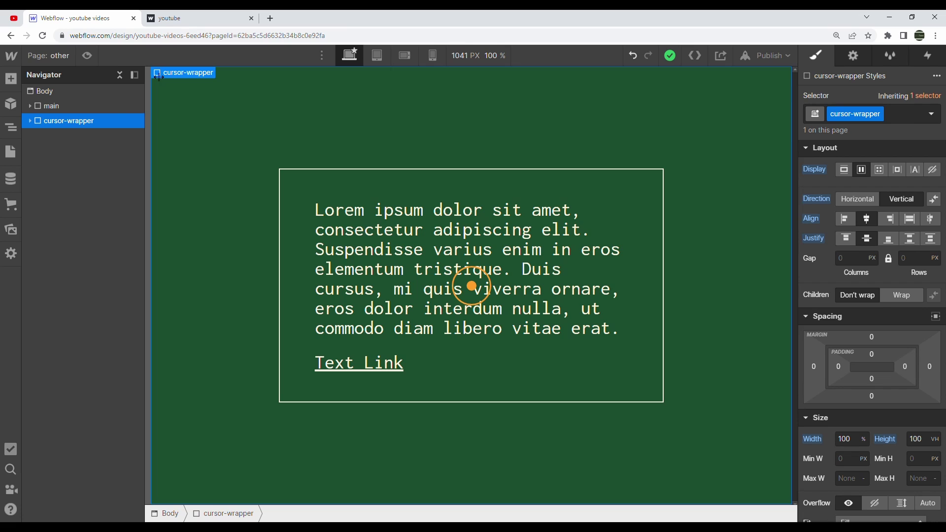
Show the Body's interactions and view the published example's cursor behavior before returning to the designer.
{"action": "left_click", "coordinate": [65, 92]}
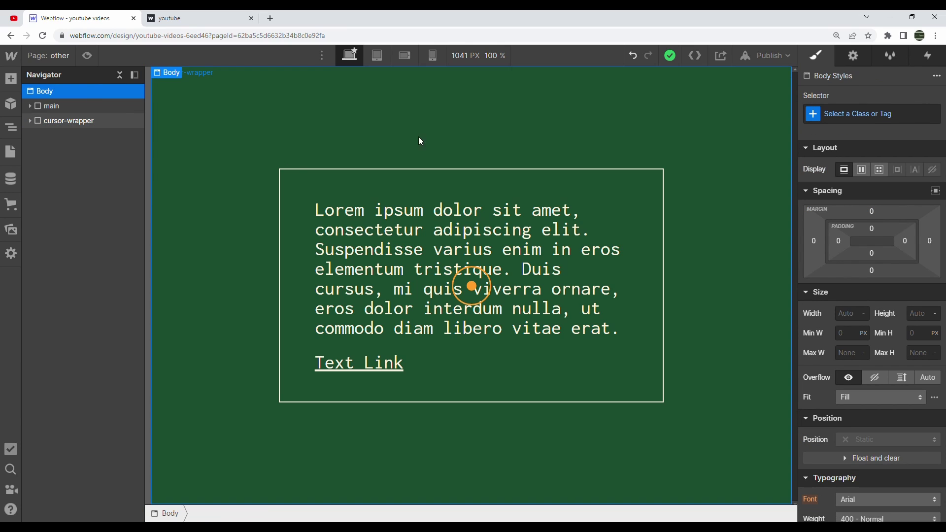
{"action": "left_click", "coordinate": [942, 57]}
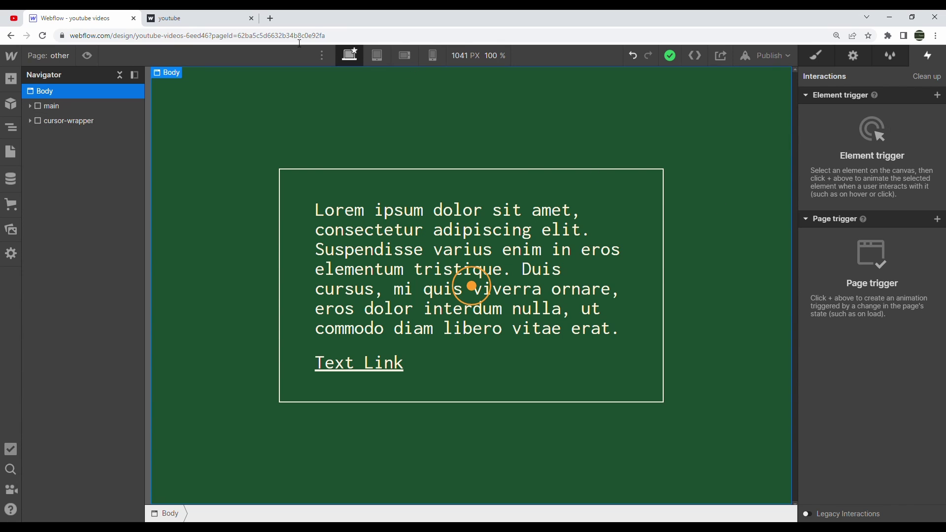
{"action": "left_click", "coordinate": [197, 18]}
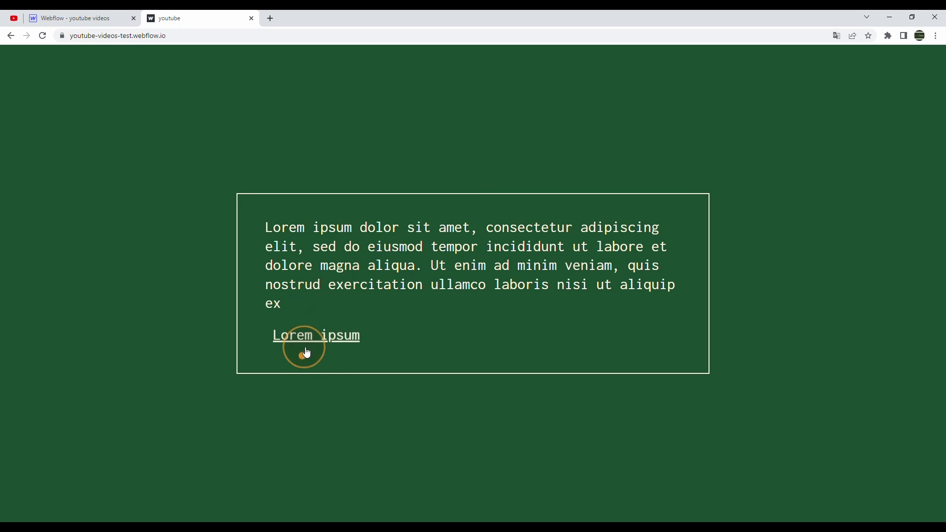
{"action": "left_click", "coordinate": [38, 16]}
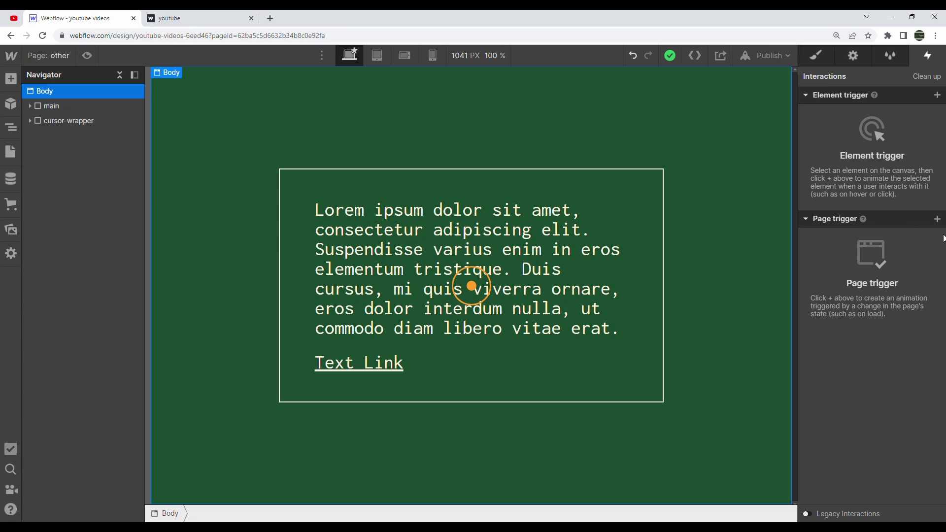
Add a Mouse move in viewport page trigger with the Play mouse animation action, and select the cursor-follower.
{"action": "left_click", "coordinate": [938, 219]}
{"action": "left_click", "coordinate": [886, 239]}
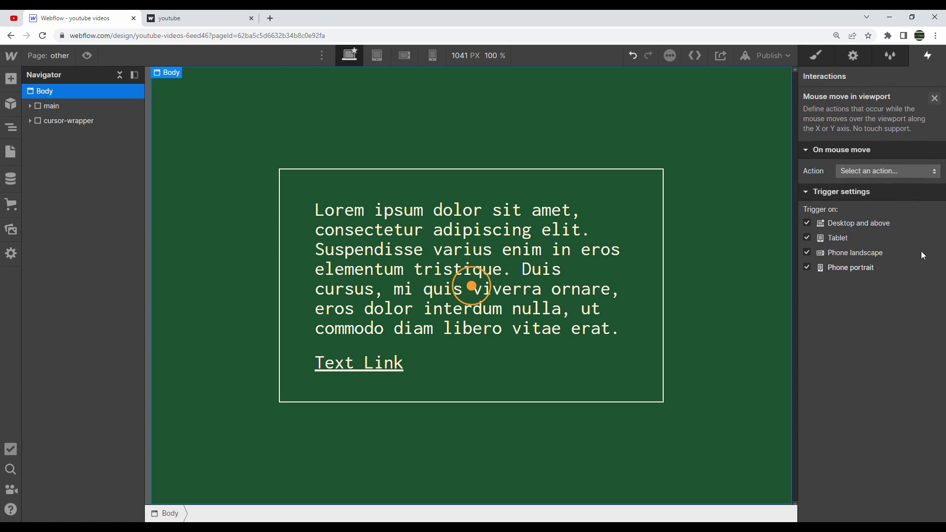
{"action": "left_click", "coordinate": [894, 172]}
{"action": "left_click", "coordinate": [891, 199]}
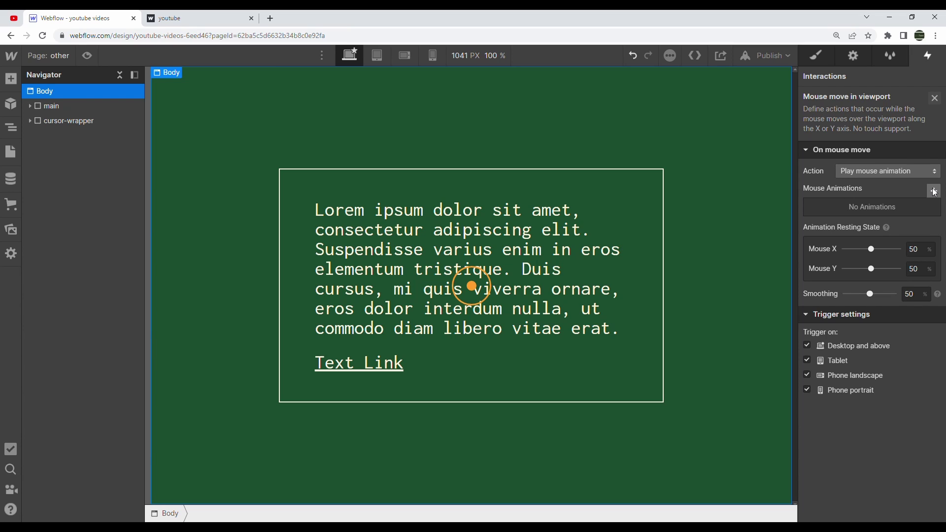
{"action": "left_click", "coordinate": [471, 291]}
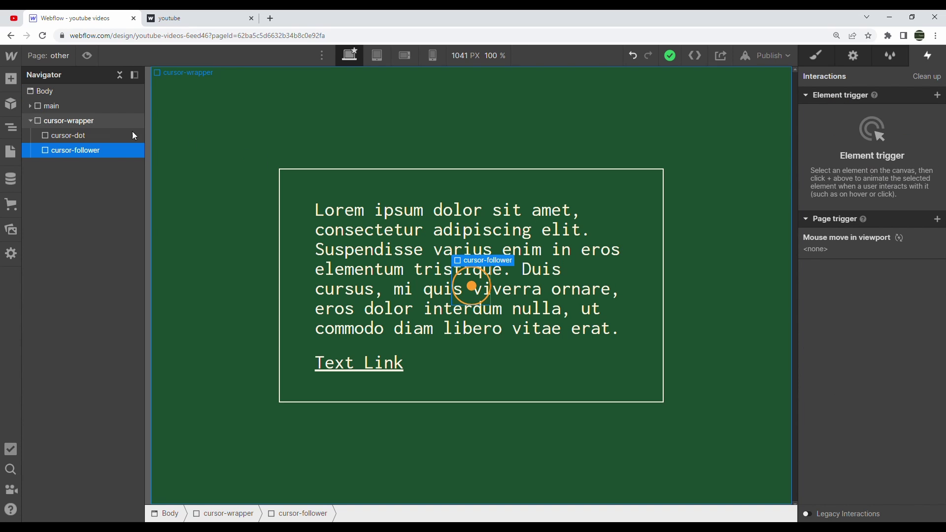
Open the Body's Mouse move in viewport trigger and create a mouse animation named cursor dot move.
{"action": "left_click", "coordinate": [87, 91]}
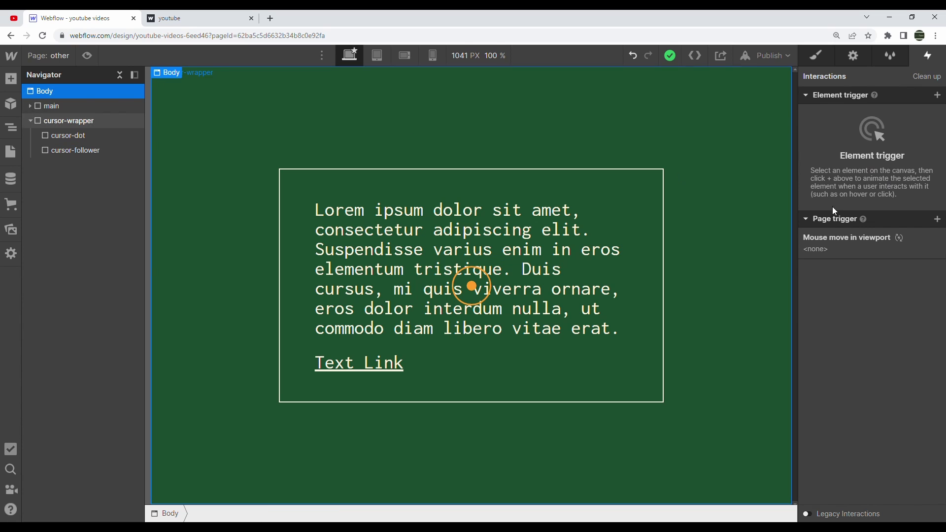
{"action": "left_click", "coordinate": [856, 240]}
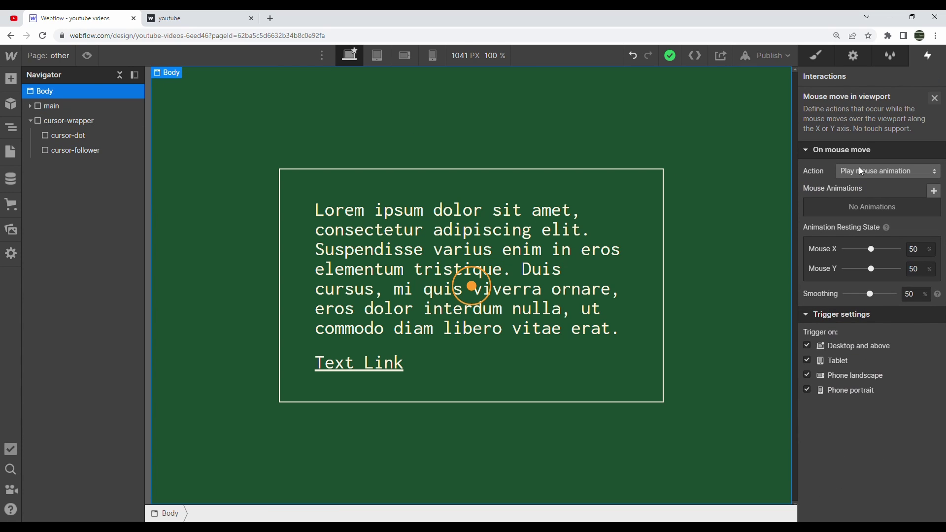
{"action": "left_click", "coordinate": [932, 199]}
{"action": "type", "text": "cursor dot"}
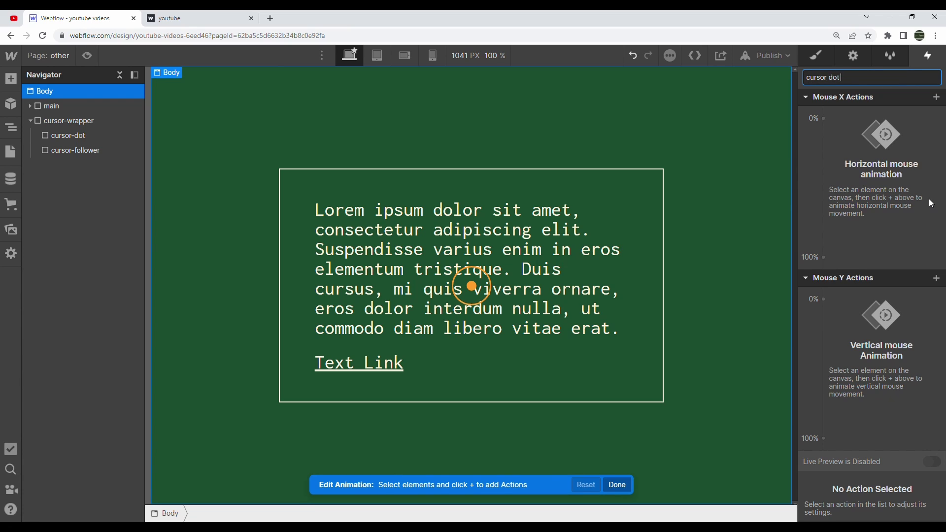
{"action": "key", "text": "Return"}
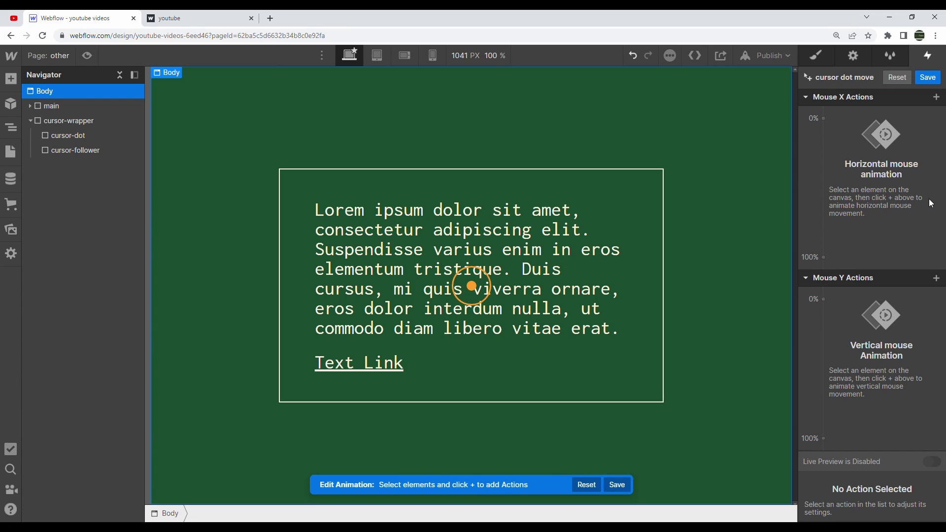
Add a Mouse X Move action for the cursor-dot and set its 0% keyframe to -50 VW on X.
{"action": "left_click", "coordinate": [119, 135]}
{"action": "left_click", "coordinate": [824, 119]}
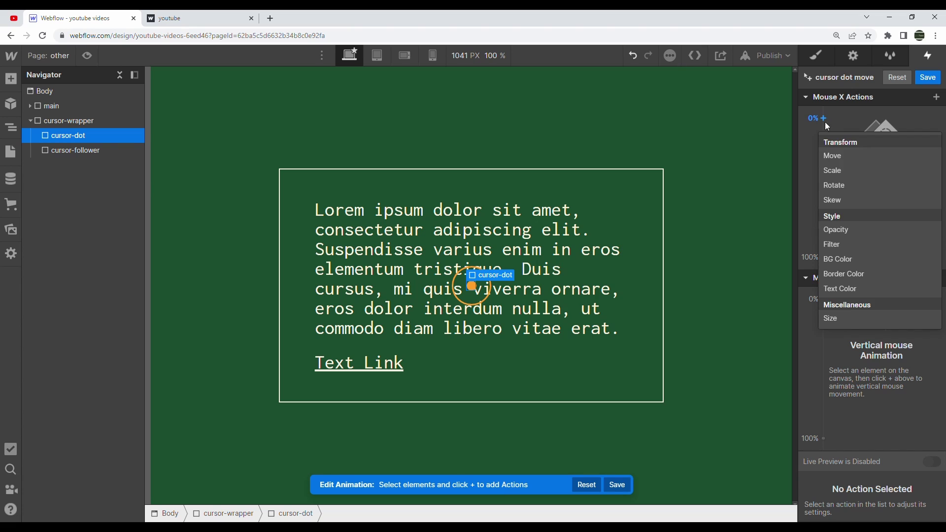
{"action": "left_click", "coordinate": [838, 156]}
{"action": "left_click", "coordinate": [919, 476]}
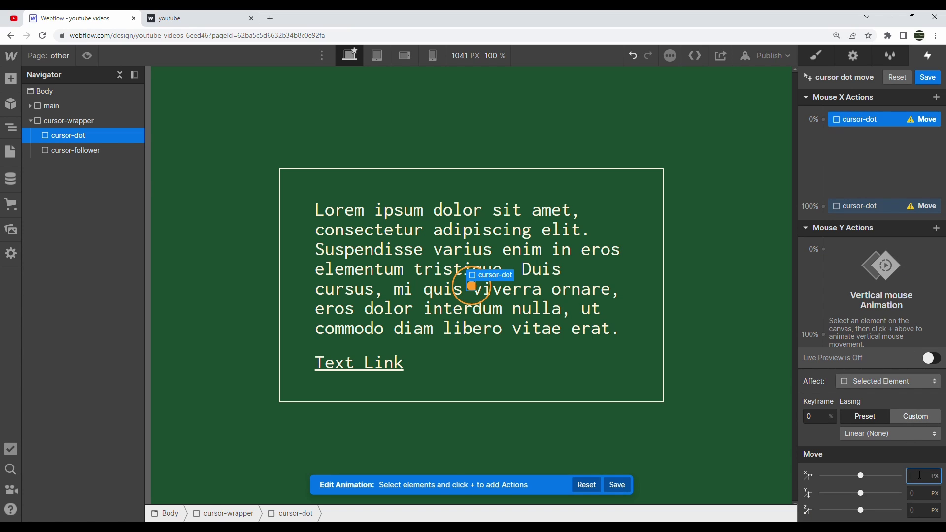
{"action": "type", "text": "-50vw"}
{"action": "key", "text": "Return"}
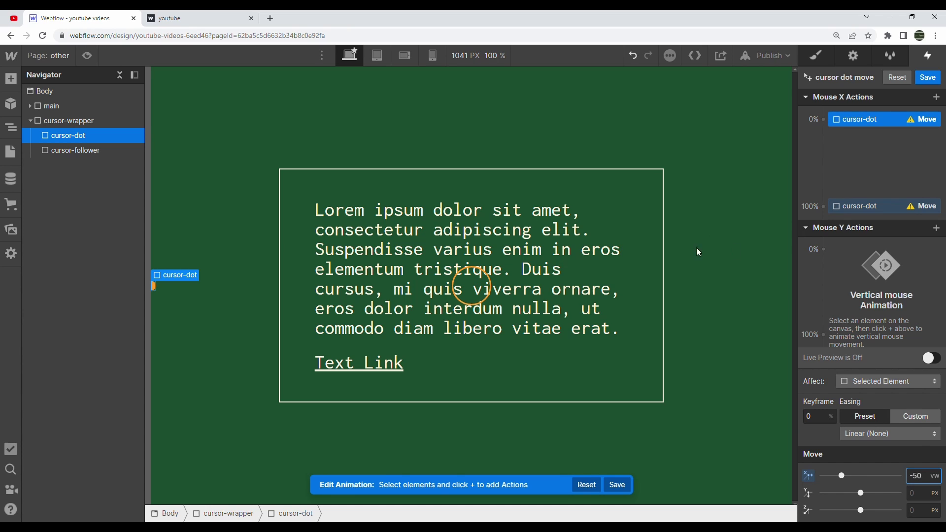
Set the 100% keyframe of the cursor-dot's Mouse X Move action to 50 VW on X.
{"action": "left_click", "coordinate": [882, 205]}
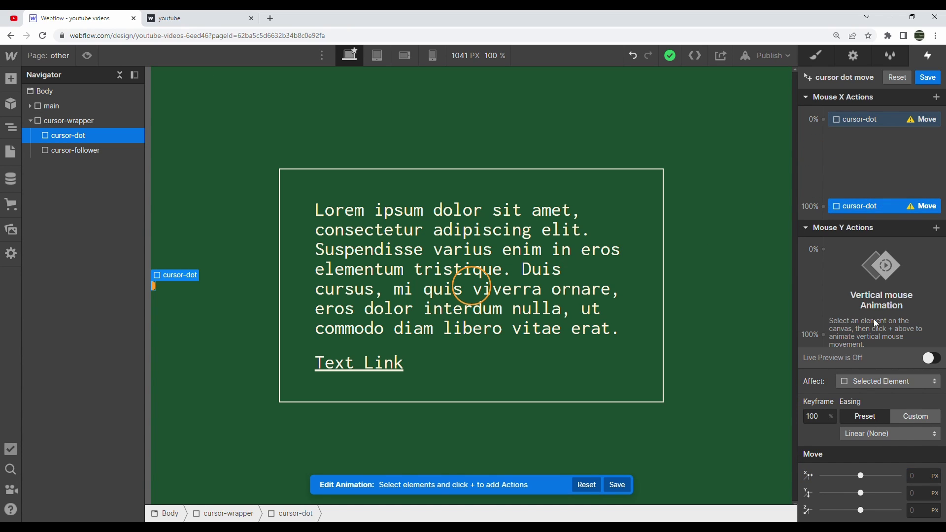
{"action": "left_click", "coordinate": [928, 482]}
{"action": "type", "text": "50vw"}
{"action": "key", "text": "Return"}
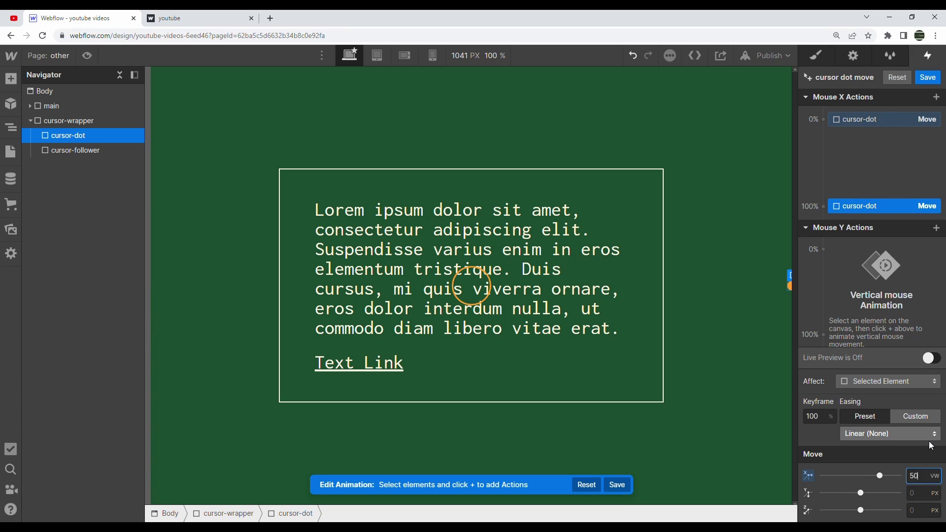
Add a Mouse Y Move action for the cursor-dot and set its 0% keyframe to -50 VH on Y.
{"action": "left_click", "coordinate": [824, 249]}
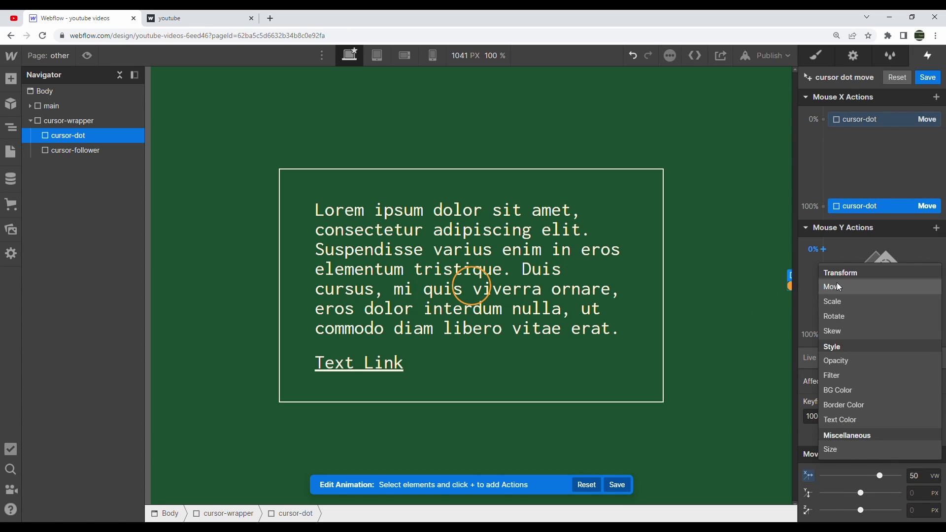
{"action": "left_click", "coordinate": [836, 282]}
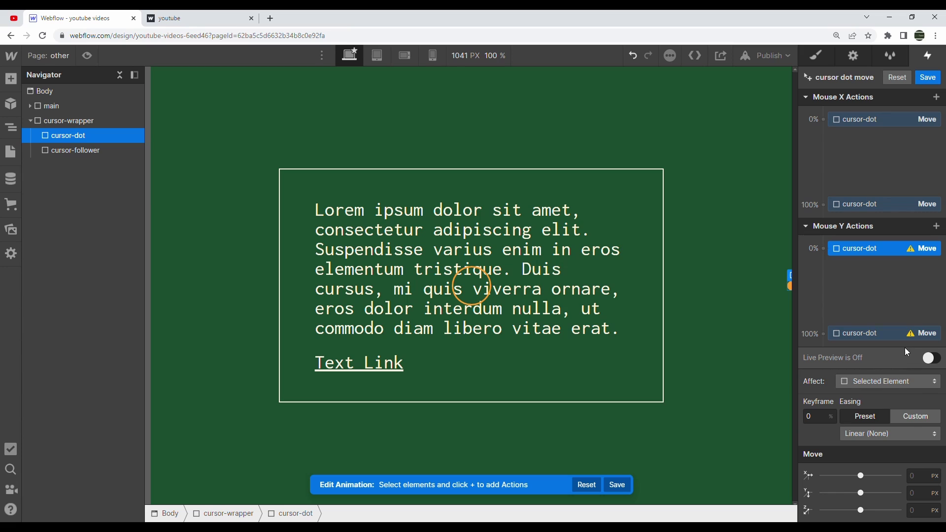
{"action": "left_click", "coordinate": [930, 494]}
{"action": "type", "text": "-50"}
{"action": "key", "text": "Return"}
Set the cursor-dot's Mouse Y 100% keyframe to 50 VH on Y, and save the animation after a live preview.
{"action": "left_click", "coordinate": [882, 334]}
{"action": "left_click", "coordinate": [920, 497]}
{"action": "type", "text": "50vh"}
{"action": "key", "text": "Return"}
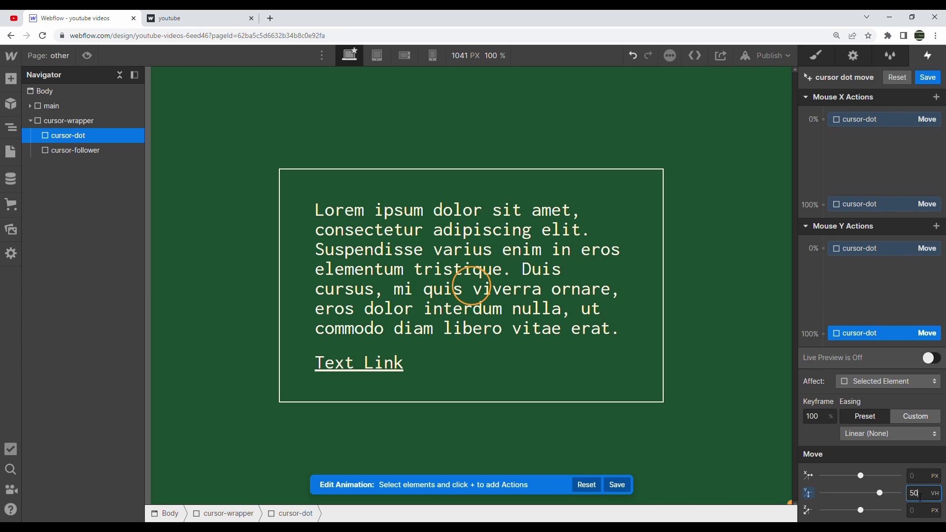
{"action": "left_click", "coordinate": [931, 358]}
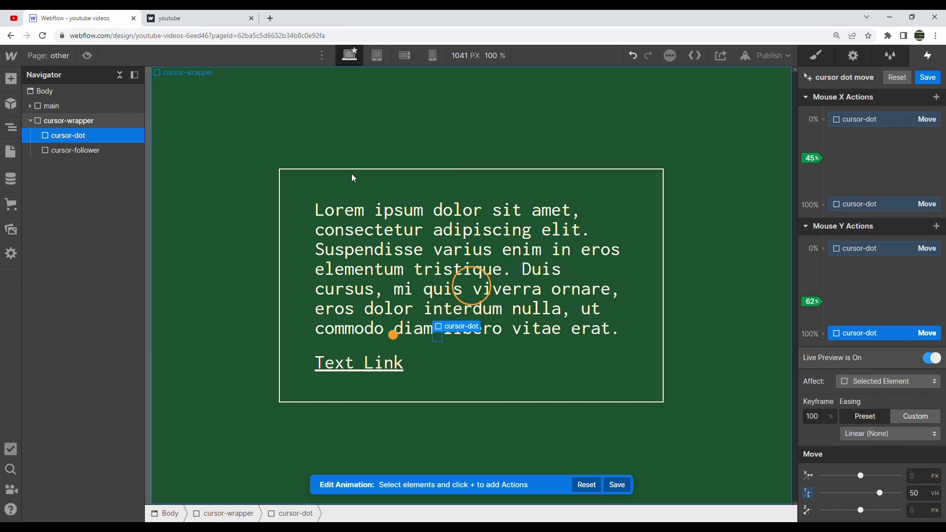
{"action": "left_click", "coordinate": [939, 78]}
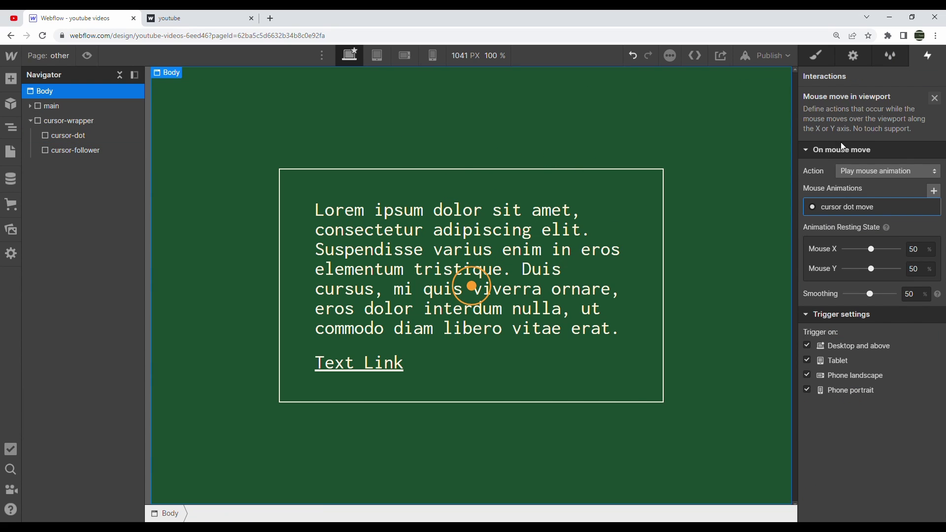
With the cursor-follower selected, add a second Mouse move in viewport page trigger using the Play mouse animation action.
{"action": "left_click", "coordinate": [76, 150]}
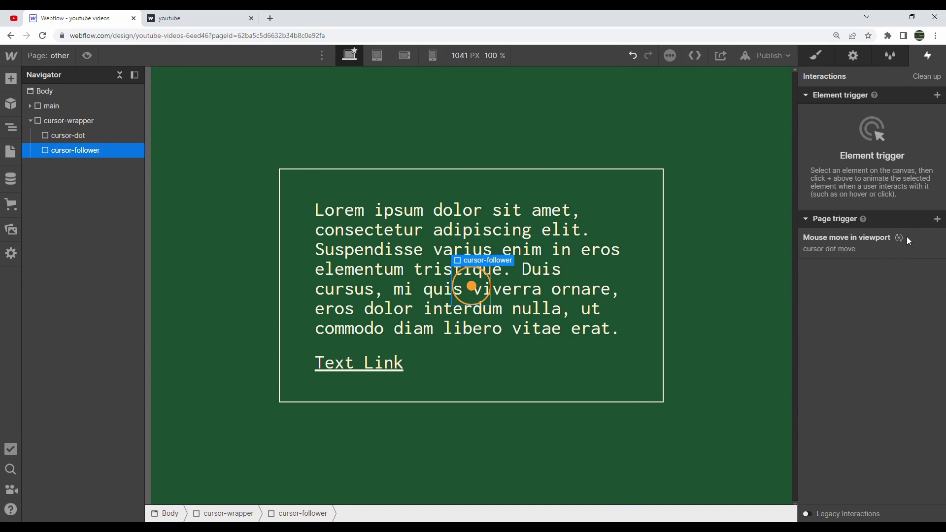
{"action": "left_click", "coordinate": [937, 219]}
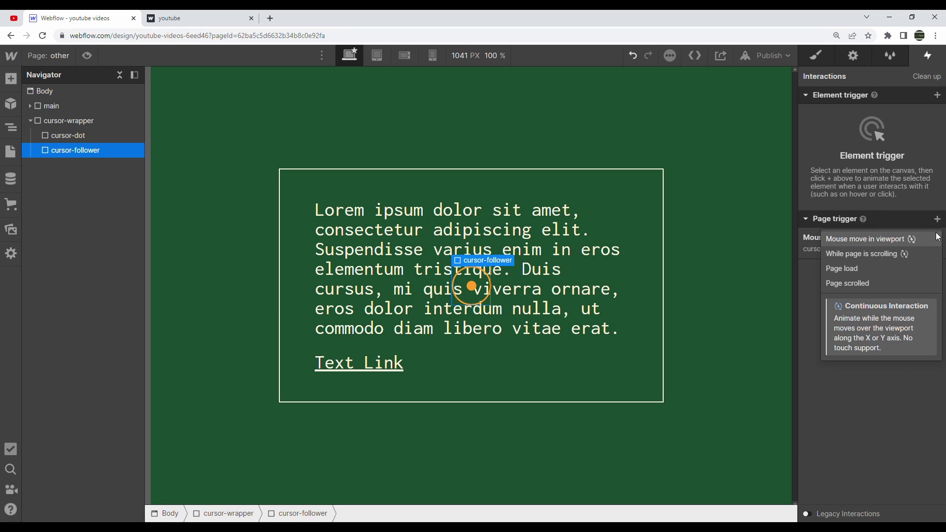
{"action": "left_click", "coordinate": [895, 243]}
{"action": "left_click", "coordinate": [857, 172]}
{"action": "left_click", "coordinate": [871, 202]}
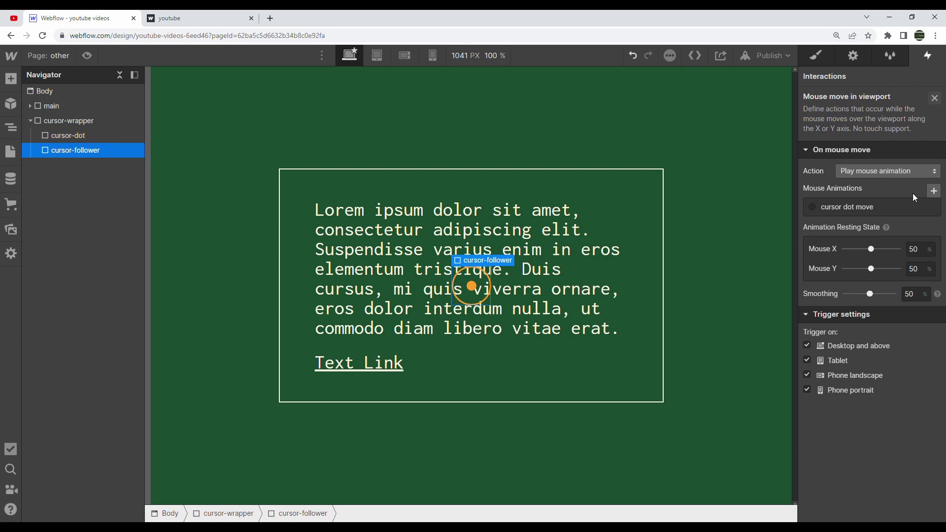
Create a mouse animation named cursor follower move for the new trigger.
{"action": "left_click", "coordinate": [935, 193]}
{"action": "type", "text": "cursor follower move"}
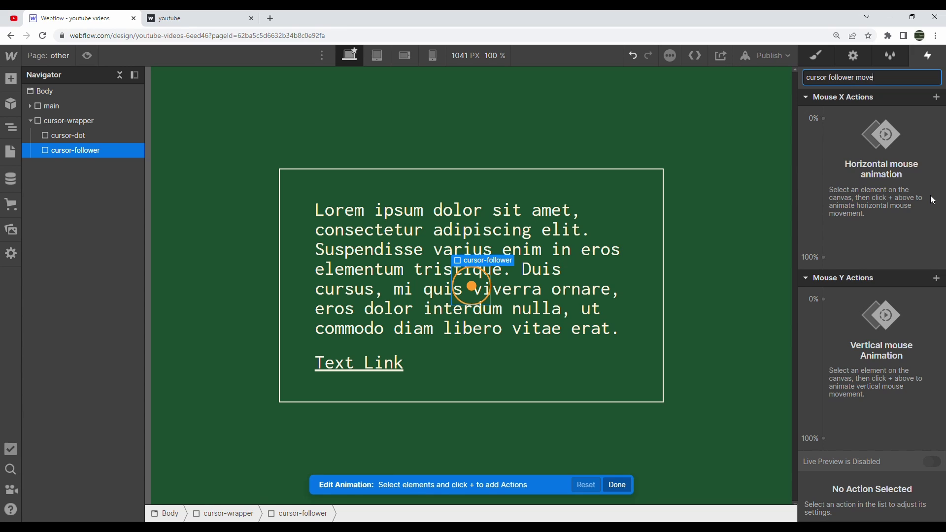
{"action": "key", "text": "Return"}
Add a Mouse X Move action for the cursor-follower and set its 0% keyframe to -50 VW on X.
{"action": "left_click", "coordinate": [824, 118]}
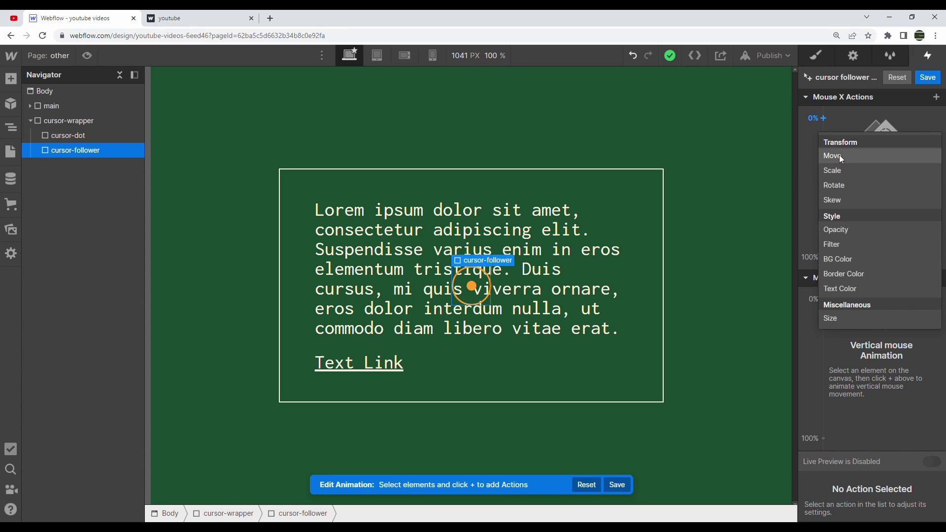
{"action": "left_click", "coordinate": [838, 153]}
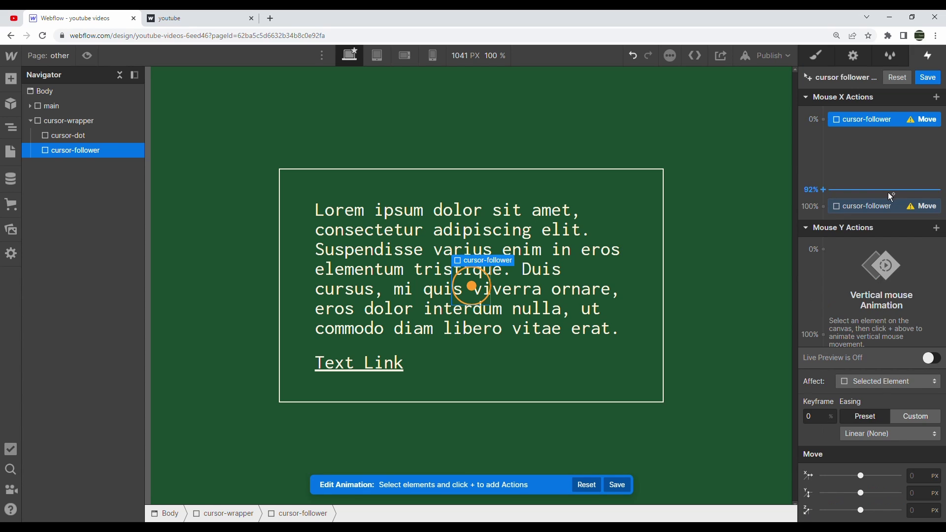
{"action": "left_click", "coordinate": [925, 484]}
{"action": "type", "text": "-50vw"}
{"action": "key", "text": "Return"}
Set the 100% keyframe of the cursor-follower's Mouse X Move action to 50 VW on X.
{"action": "left_click", "coordinate": [889, 205]}
{"action": "left_click", "coordinate": [919, 486]}
{"action": "type", "text": "50vw"}
{"action": "key", "text": "Return"}
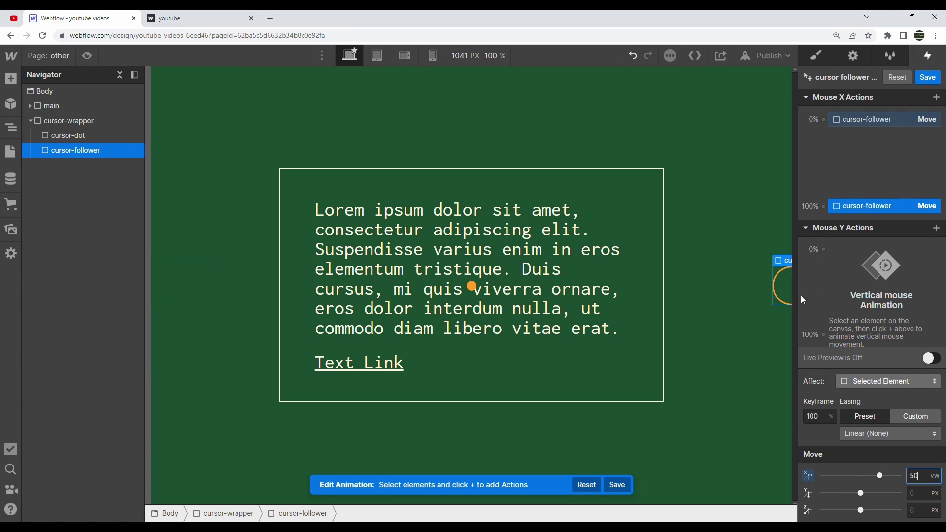
Add a Mouse Y Move for the cursor-follower from -50 VH at 0% to 50 VH at 100%, and save the animation.
{"action": "left_click", "coordinate": [826, 251]}
{"action": "left_click", "coordinate": [836, 300]}
{"action": "left_click", "coordinate": [920, 493]}
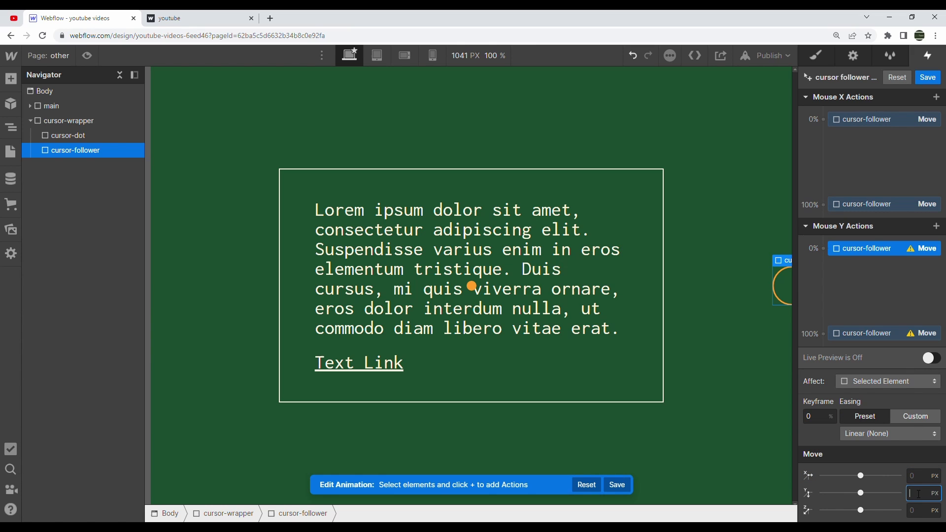
{"action": "type", "text": "-50vh"}
{"action": "key", "text": "Return"}
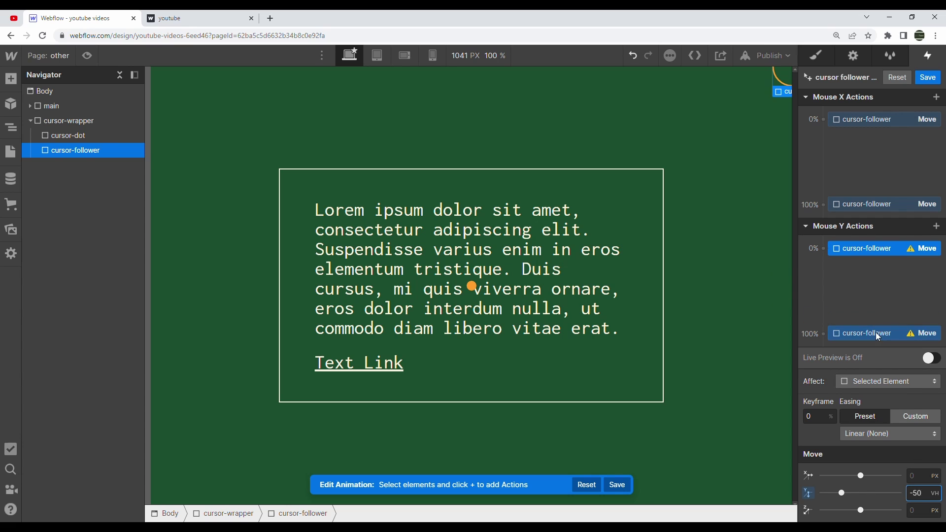
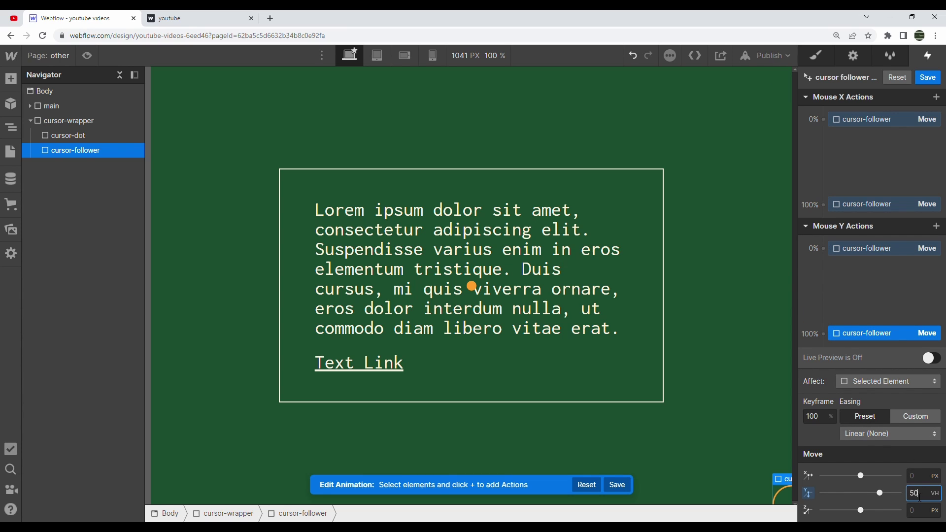
{"action": "left_click", "coordinate": [930, 78]}
View the published example's cursor movement, and set the smoothing of the cursor dot move trigger to 0%.
{"action": "left_click", "coordinate": [207, 18]}
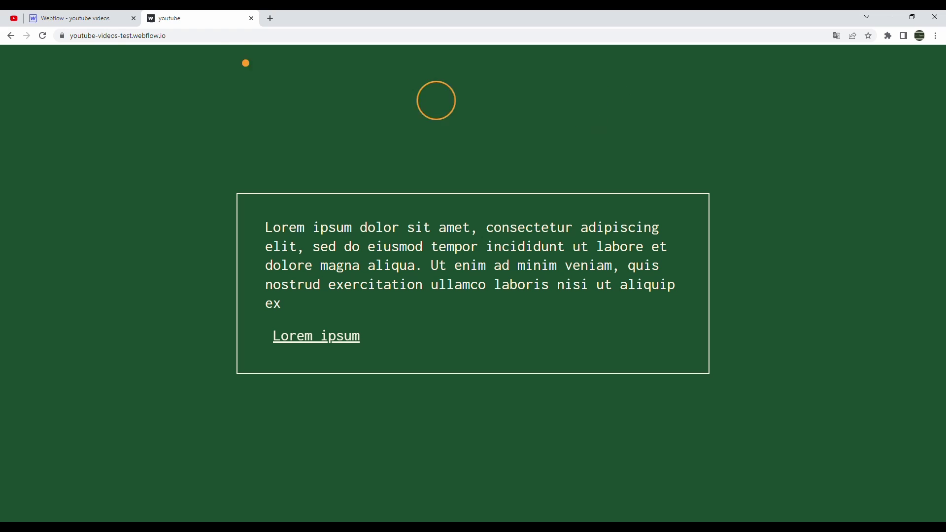
{"action": "left_click", "coordinate": [113, 21]}
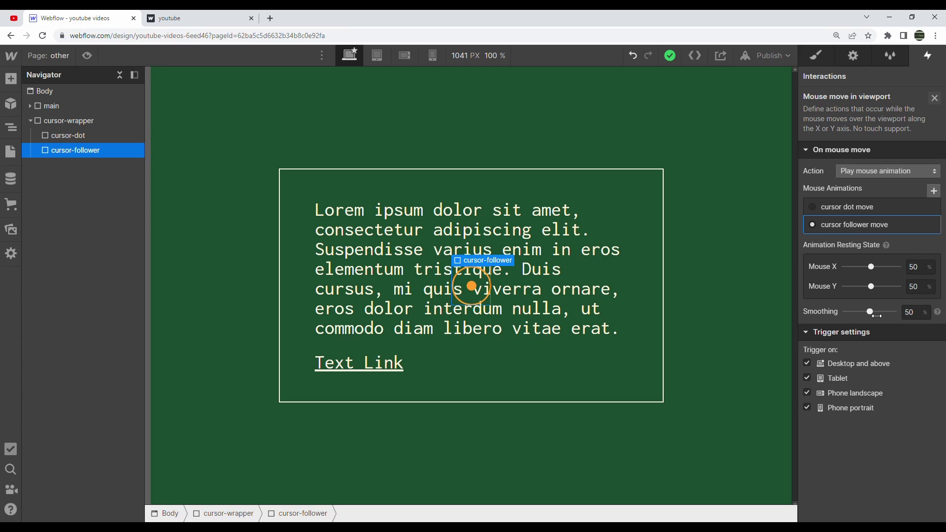
{"action": "left_click", "coordinate": [105, 136]}
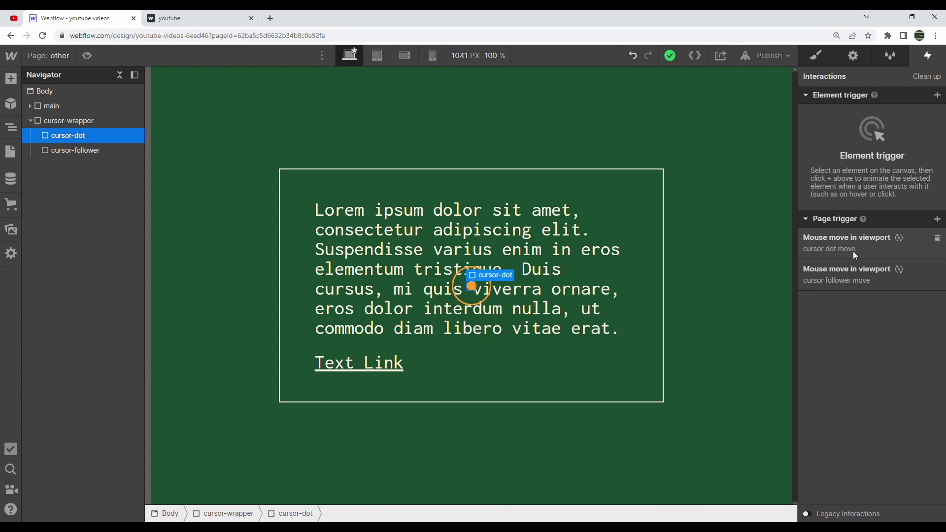
{"action": "left_click", "coordinate": [855, 254]}
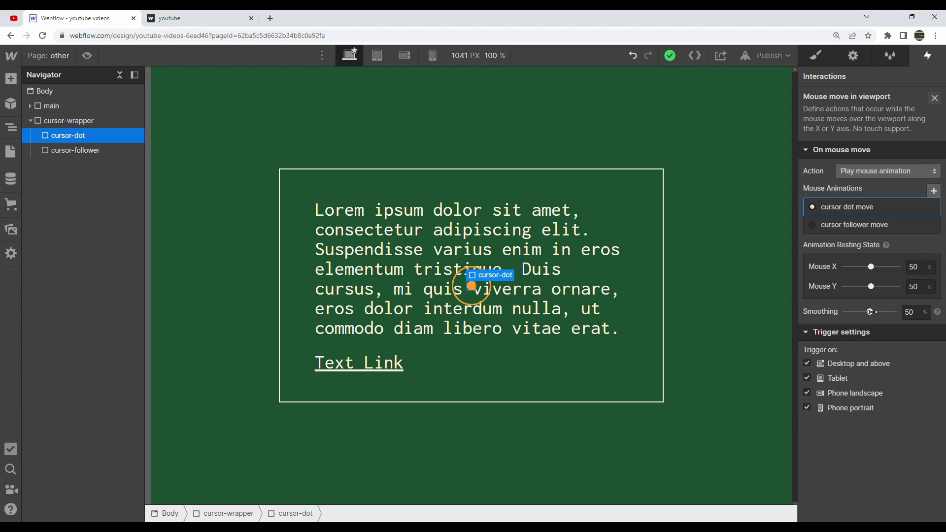
{"action": "left_click_drag", "start_coordinate": [872, 311], "coordinate": [784, 329]}
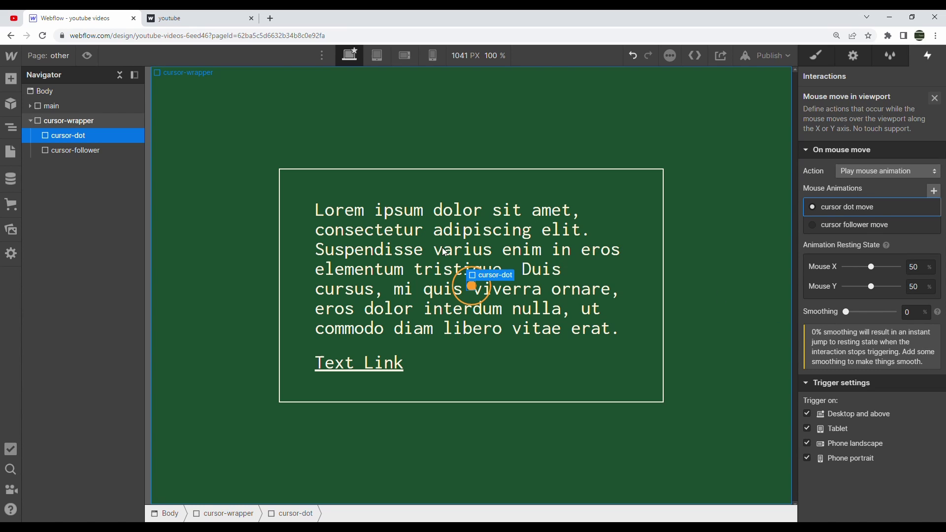
Adjust the cursor follower move trigger's smoothing, previewing the page with 80% and 50%, and set it to 85%.
{"action": "left_click", "coordinate": [94, 151]}
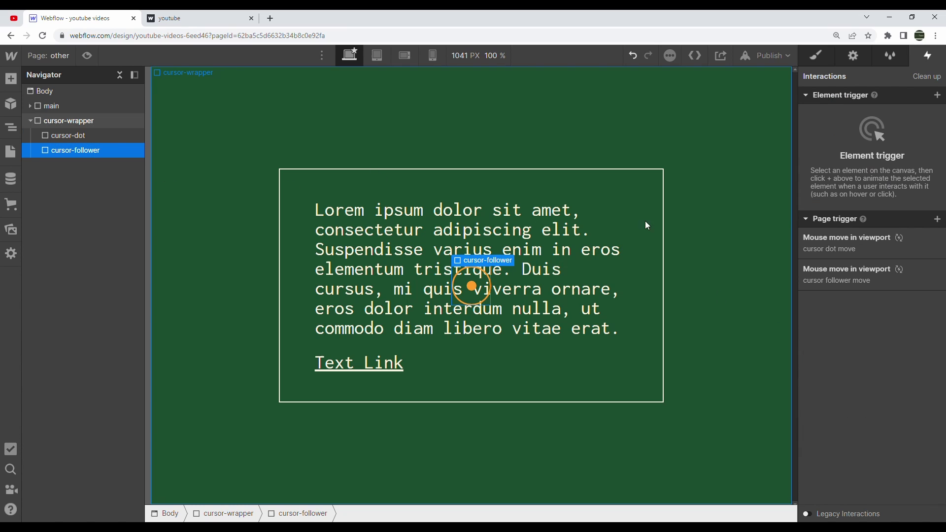
{"action": "left_click", "coordinate": [856, 272]}
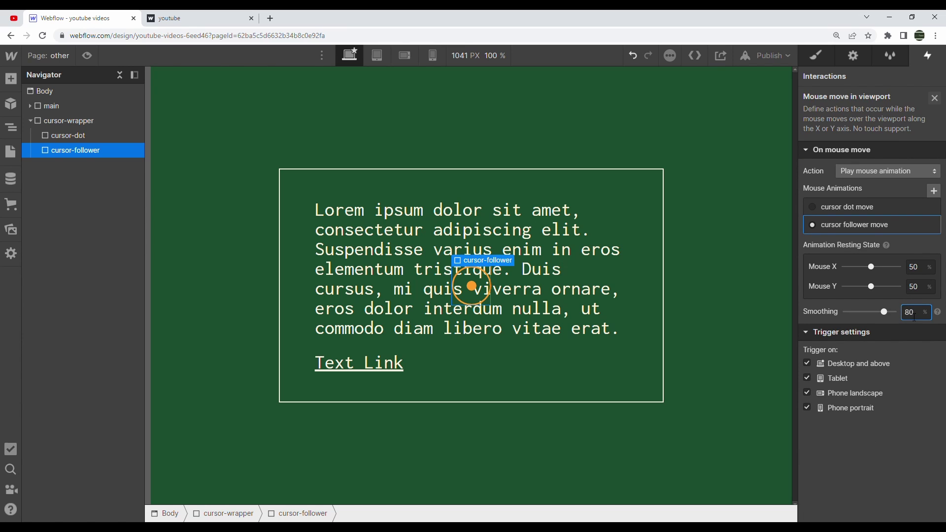
{"action": "left_click", "coordinate": [88, 55]}
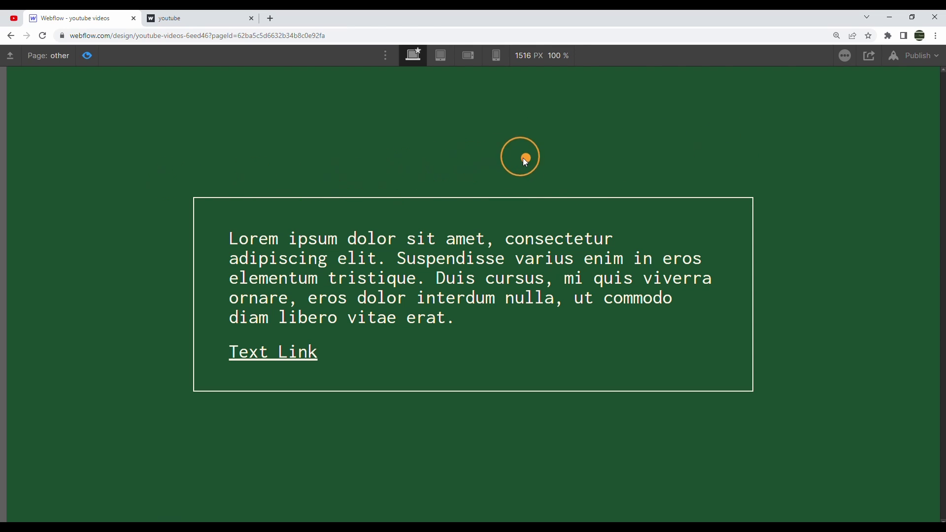
{"action": "left_click", "coordinate": [87, 55]}
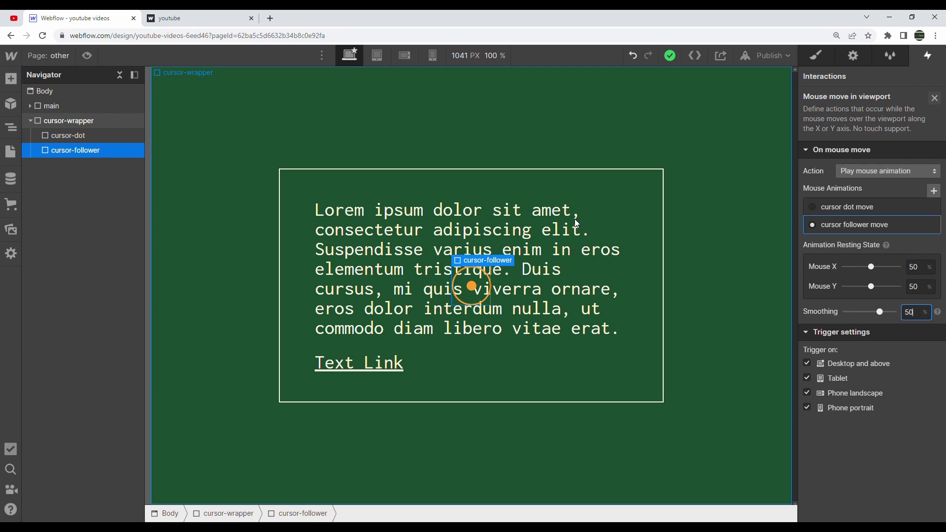
{"action": "key", "text": "ctrl+shift+p"}
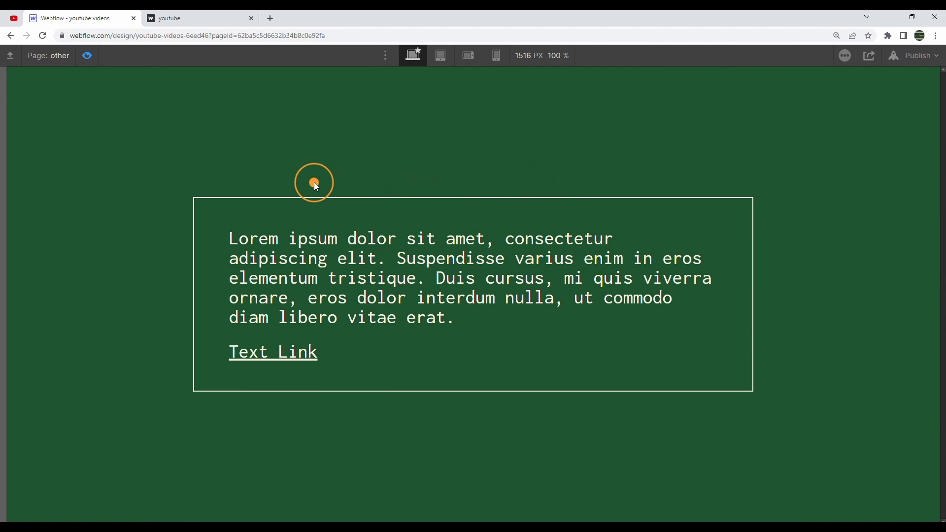
{"action": "key", "text": "ctrl+shift+p"}
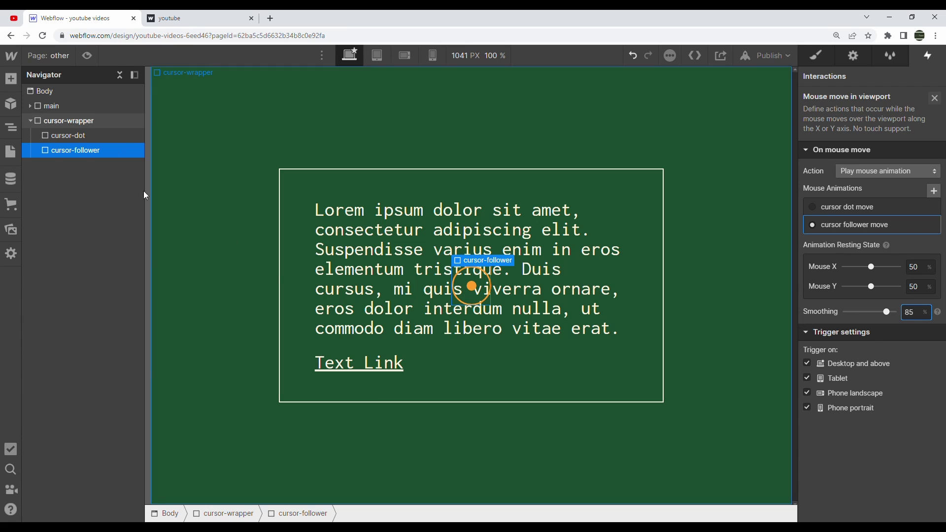
Preview the page to check how the ring follows the dot at the current smoothing.
{"action": "left_click", "coordinate": [87, 56]}
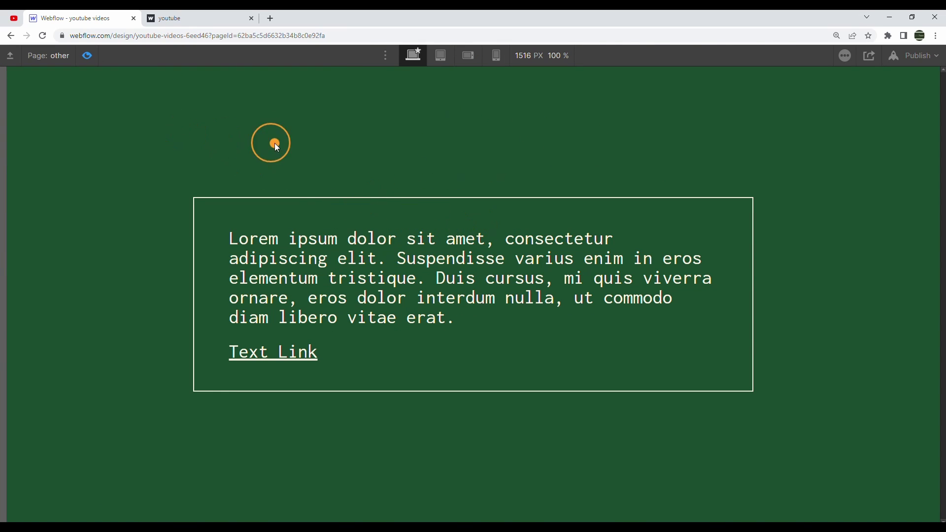
{"action": "left_click", "coordinate": [87, 58]}
{"action": "left_click", "coordinate": [88, 55]}
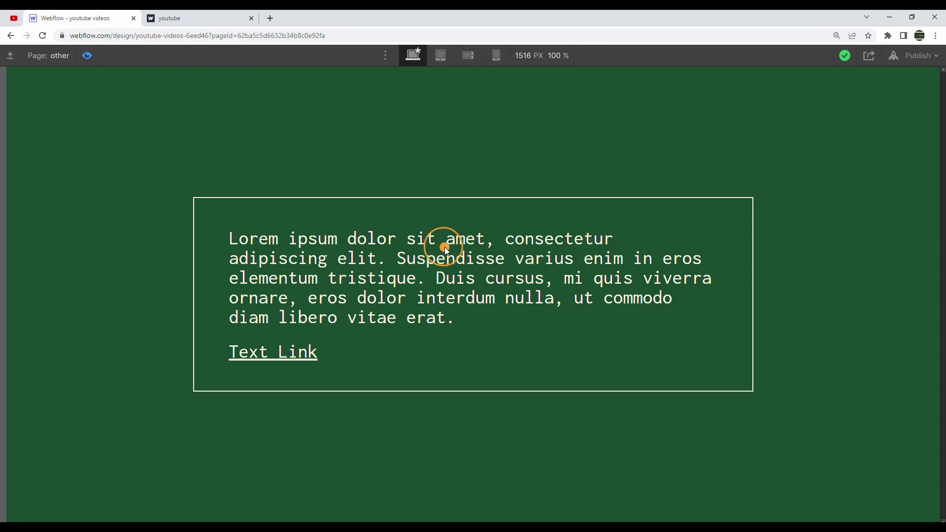
{"action": "left_click", "coordinate": [95, 62]}
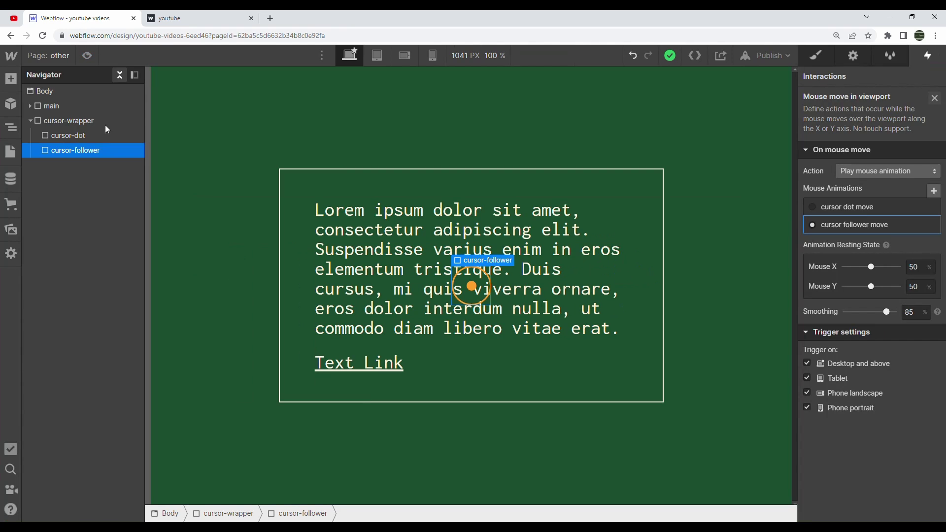
Set the Body's cursor style to none to hide the default pointer, and preview the page.
{"action": "left_click", "coordinate": [73, 91]}
{"action": "key", "text": "s"}
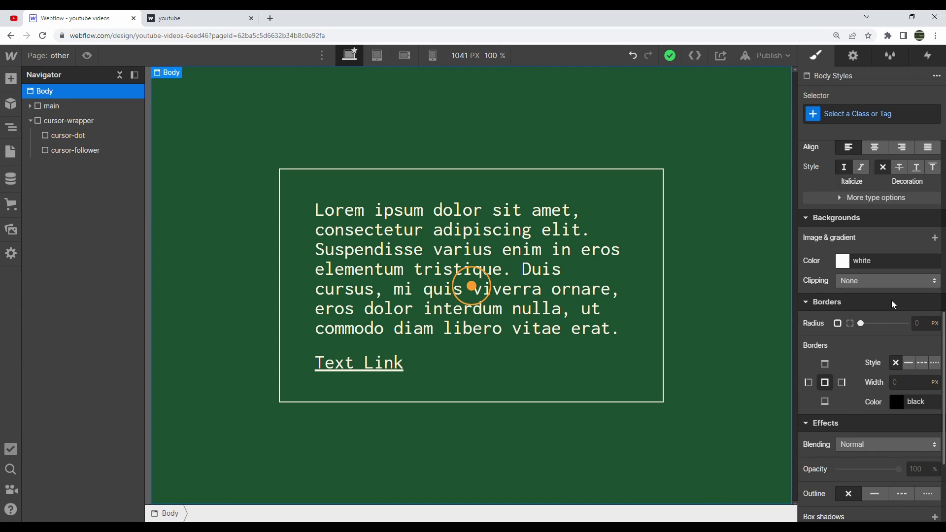
{"action": "scroll", "coordinate": [891, 300], "scroll_direction": "down", "scroll_amount": 3}
{"action": "left_click", "coordinate": [860, 487]}
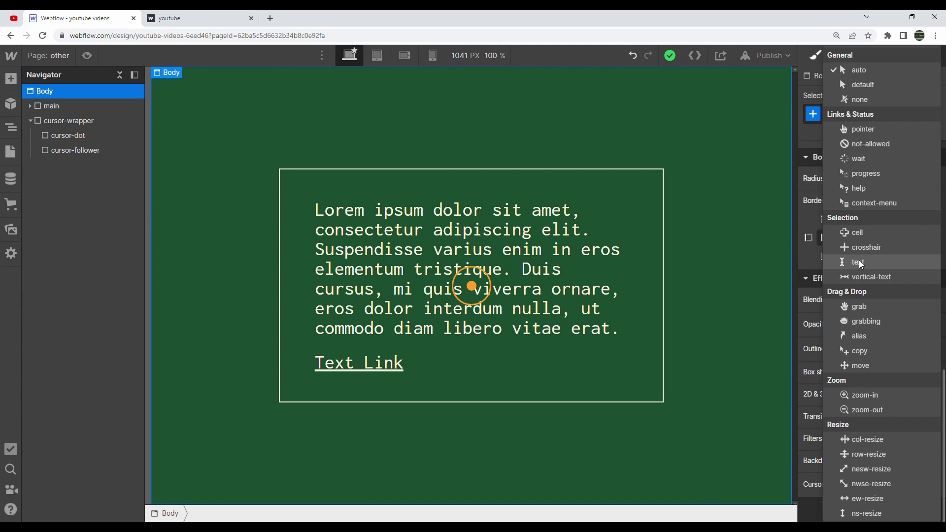
{"action": "left_click", "coordinate": [852, 97]}
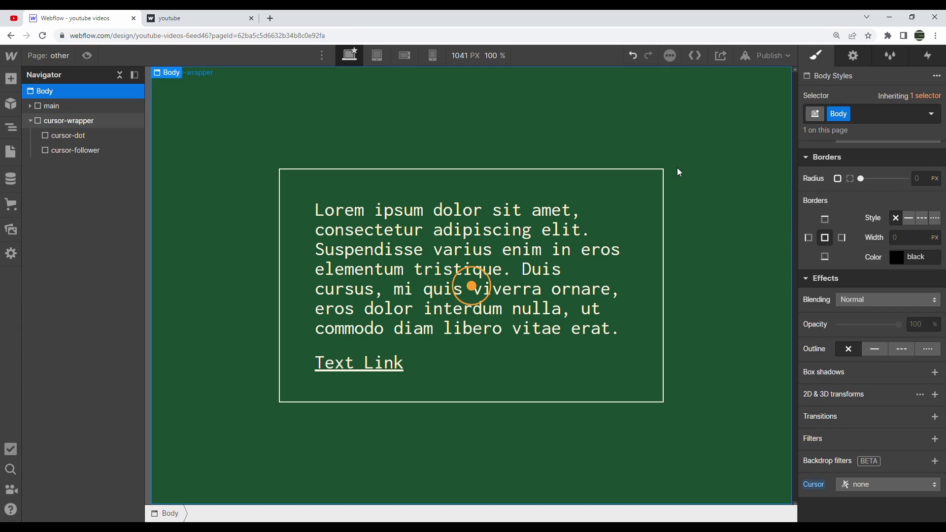
{"action": "left_click", "coordinate": [678, 131]}
{"action": "left_click", "coordinate": [87, 56]}
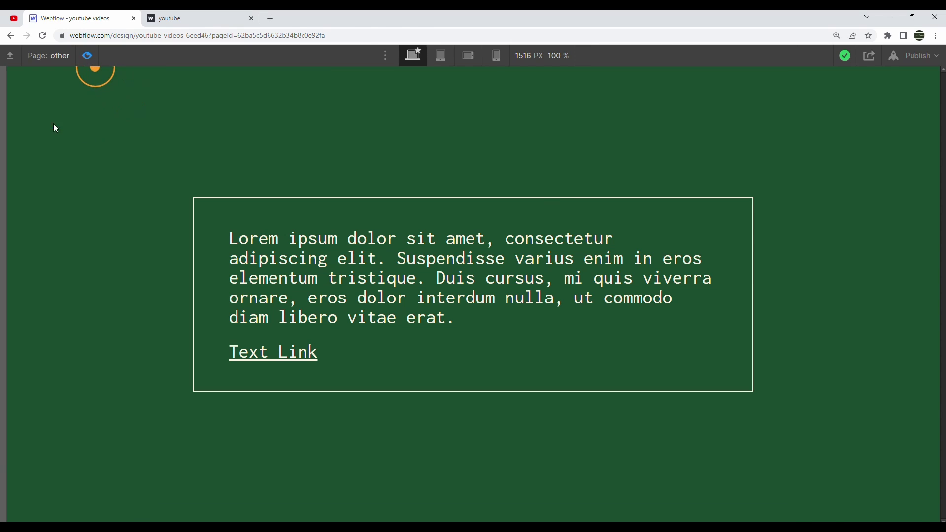
{"action": "key", "text": "ctrl+shift+p"}
Examine the size and position styles of the cursor-wrapper and main elements.
{"action": "scroll", "coordinate": [902, 381], "scroll_direction": "down", "scroll_amount": 5}
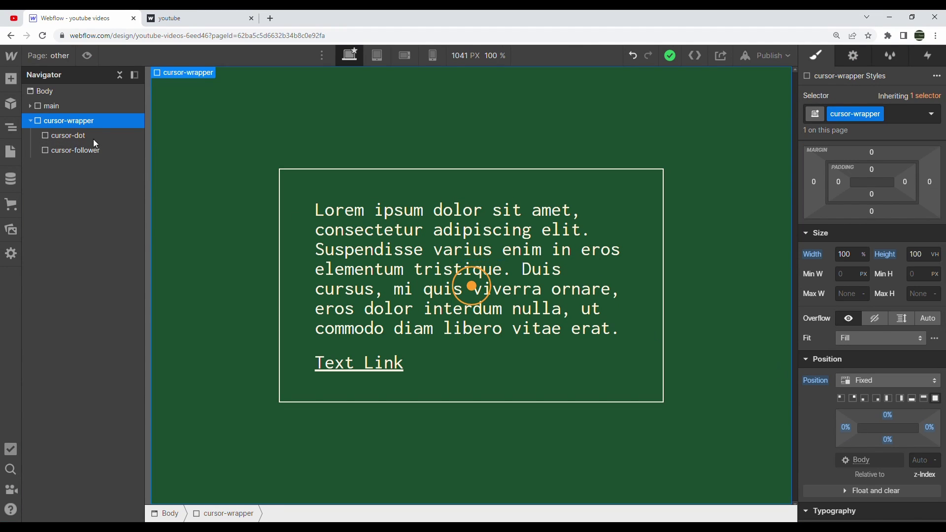
{"action": "left_click", "coordinate": [63, 106]}
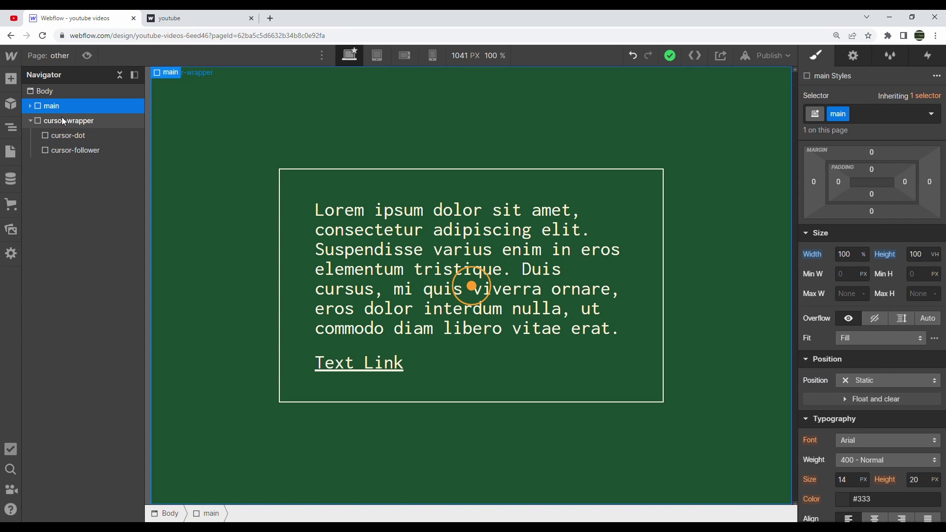
{"action": "left_click", "coordinate": [61, 119]}
{"action": "left_click", "coordinate": [32, 121]}
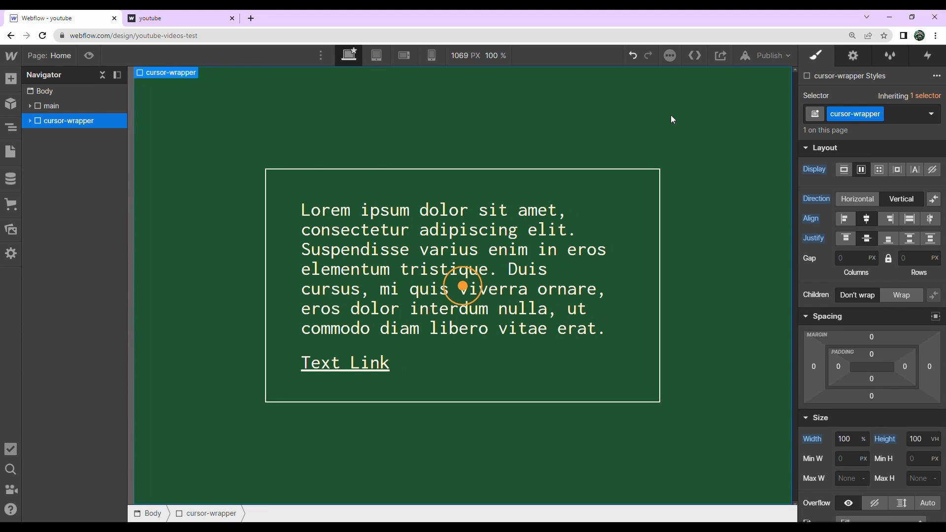
Add an HTML Embed below cursor-wrapper containing "<style> .cursor-wrapper {pointer-events: none;} </style>", and save its code.
{"action": "left_click", "coordinate": [15, 83]}
{"action": "scroll", "coordinate": [79, 330], "scroll_direction": "down", "scroll_amount": 10}
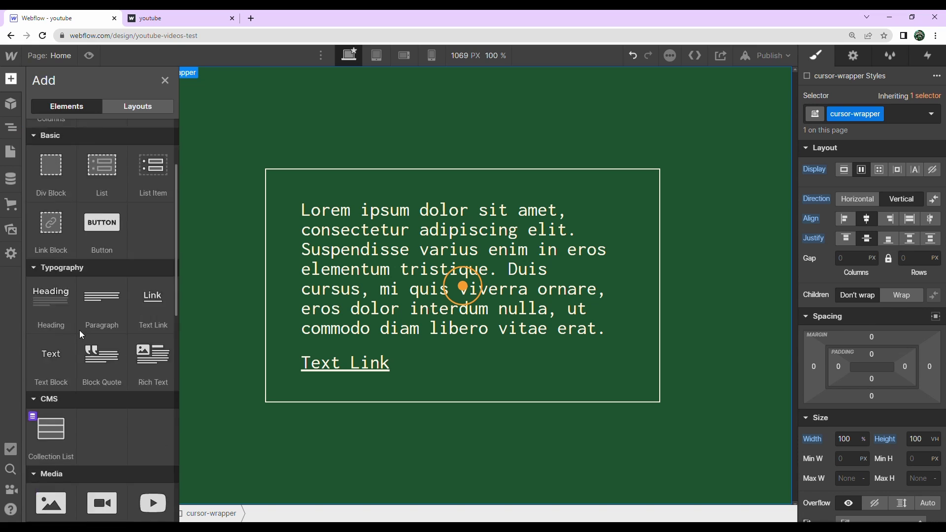
{"action": "scroll", "coordinate": [134, 258], "scroll_direction": "down", "scroll_amount": 5}
{"action": "left_click_drag", "start_coordinate": [156, 385], "coordinate": [89, 157]}
{"action": "type", "text": "<style> .cursor-wrapper {pointer-events: none;} </style>"}
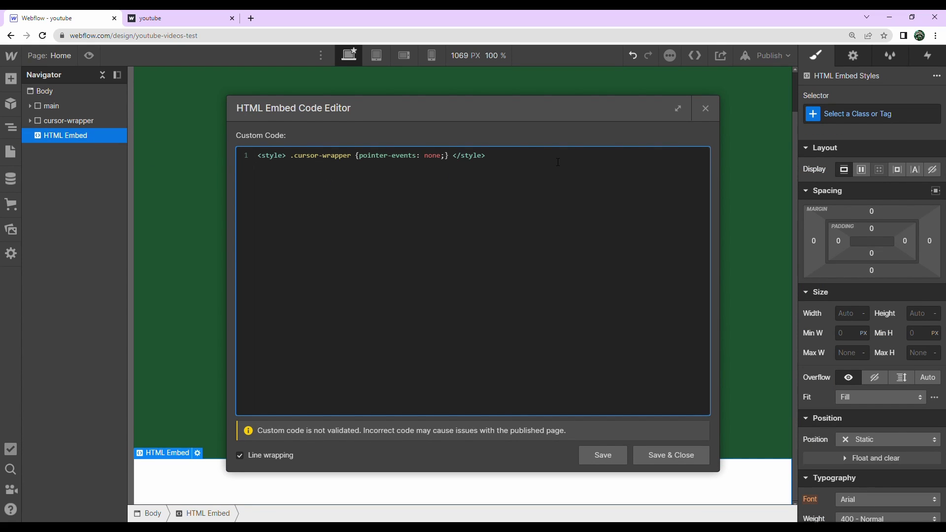
{"action": "left_click", "coordinate": [644, 455]}
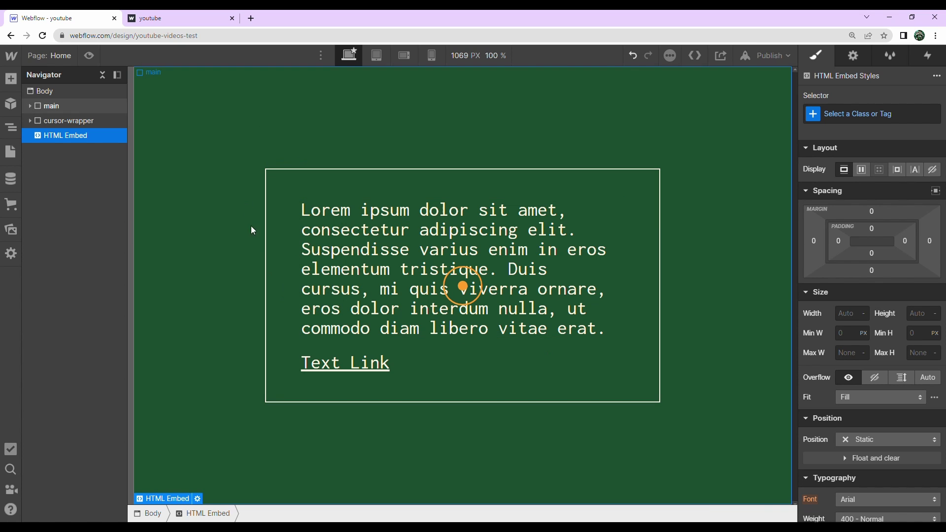
Preview the page and test selecting the paragraph text and pointing at the text link beneath the custom cursor.
{"action": "left_click", "coordinate": [89, 54]}
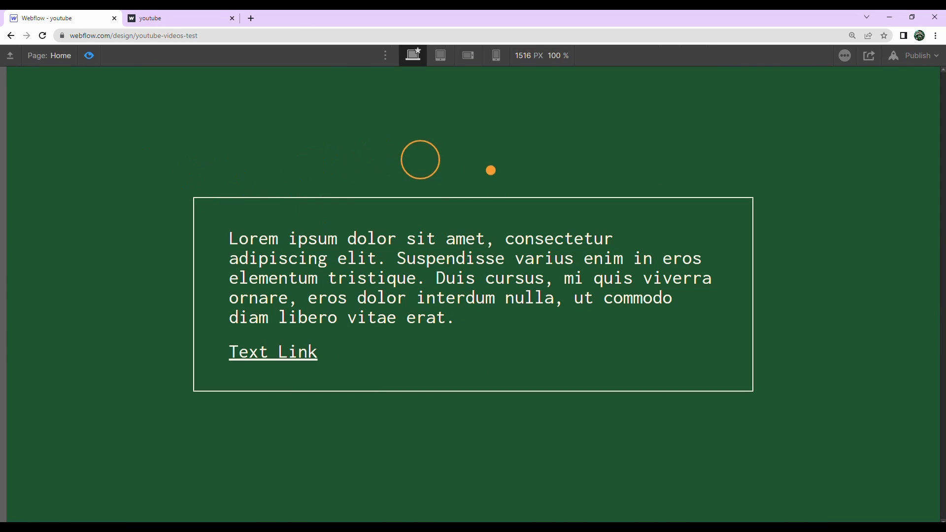
{"action": "left_click_drag", "start_coordinate": [226, 243], "coordinate": [325, 256]}
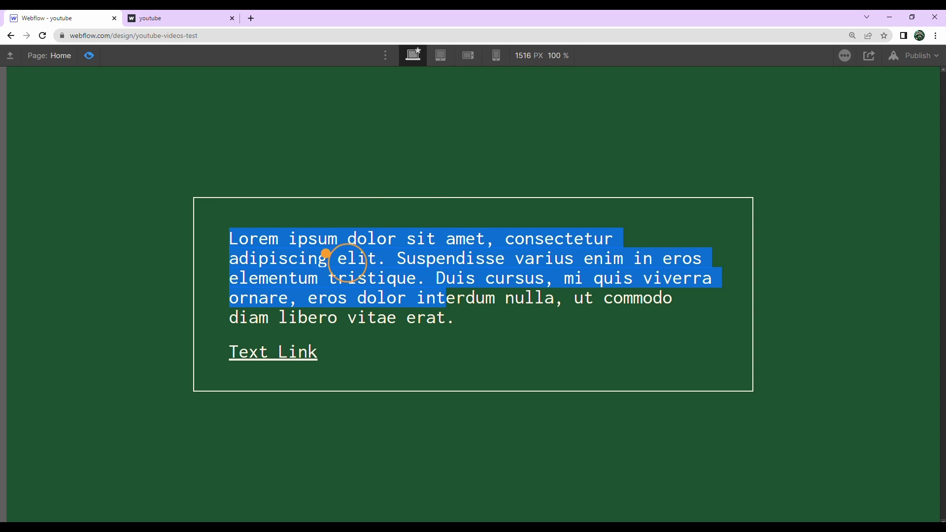
{"action": "left_click", "coordinate": [325, 256]}
{"action": "left_click_drag", "start_coordinate": [230, 239], "coordinate": [413, 278]}
{"action": "left_click", "coordinate": [417, 277]}
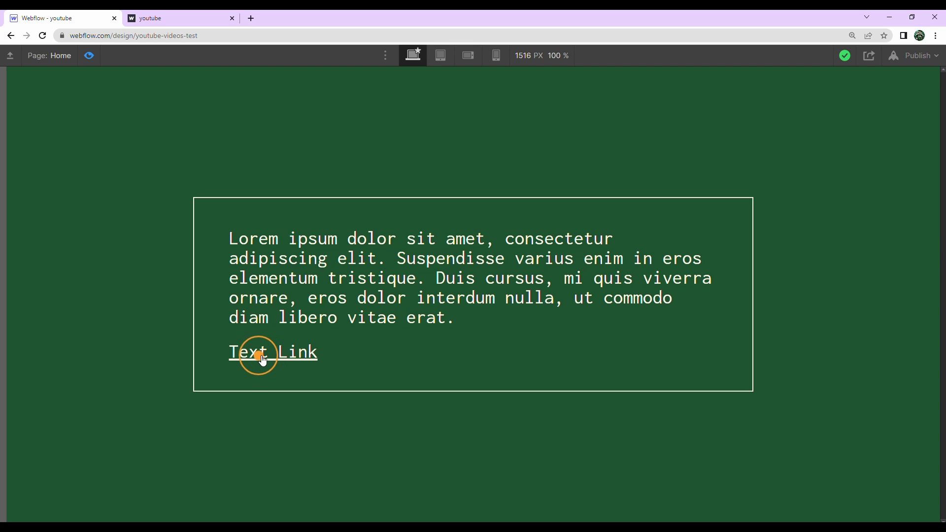
{"action": "left_click", "coordinate": [90, 56]}
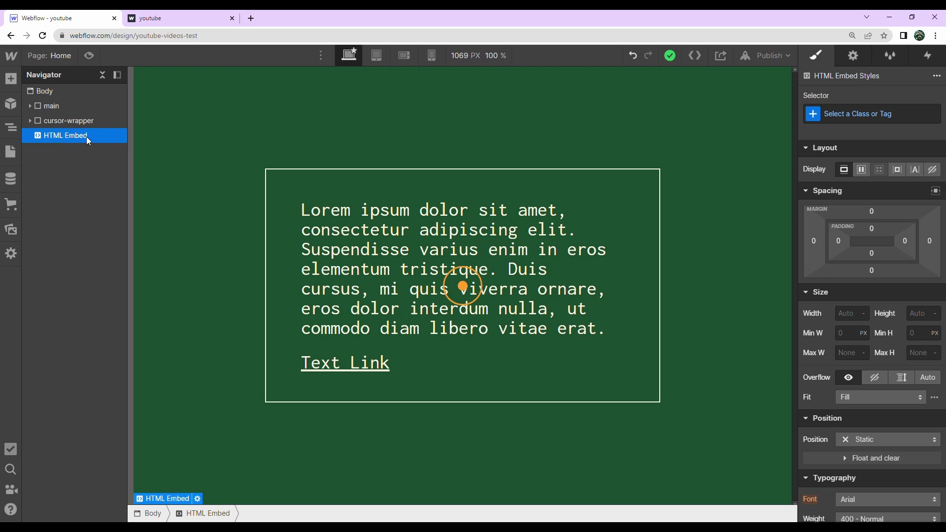
Set the cursor style of the text link inside main's container to none.
{"action": "left_click", "coordinate": [30, 121]}
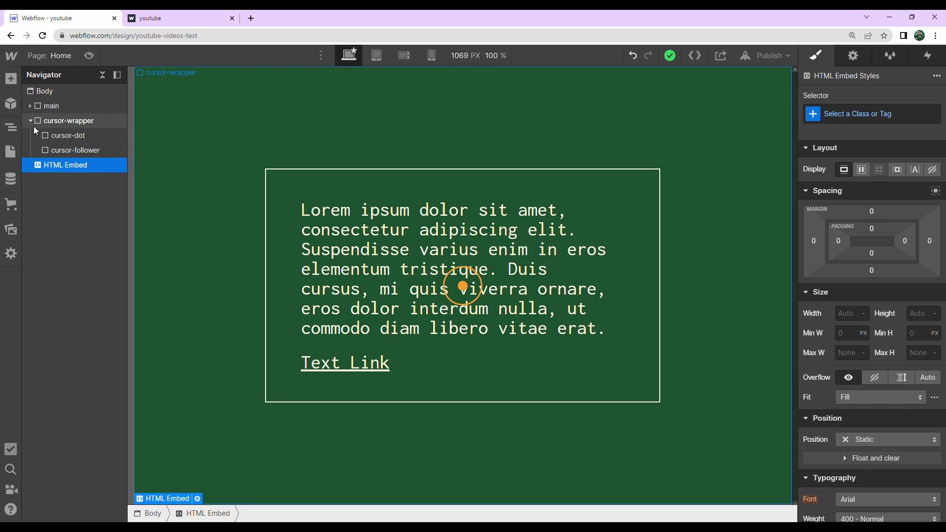
{"action": "left_click", "coordinate": [30, 121]}
{"action": "left_click", "coordinate": [30, 106]}
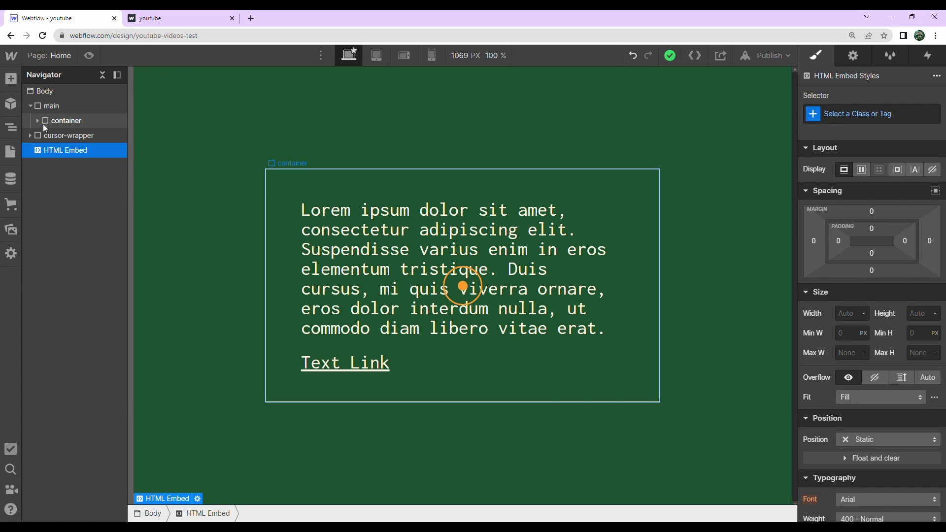
{"action": "left_click", "coordinate": [38, 122]}
{"action": "left_click", "coordinate": [57, 148]}
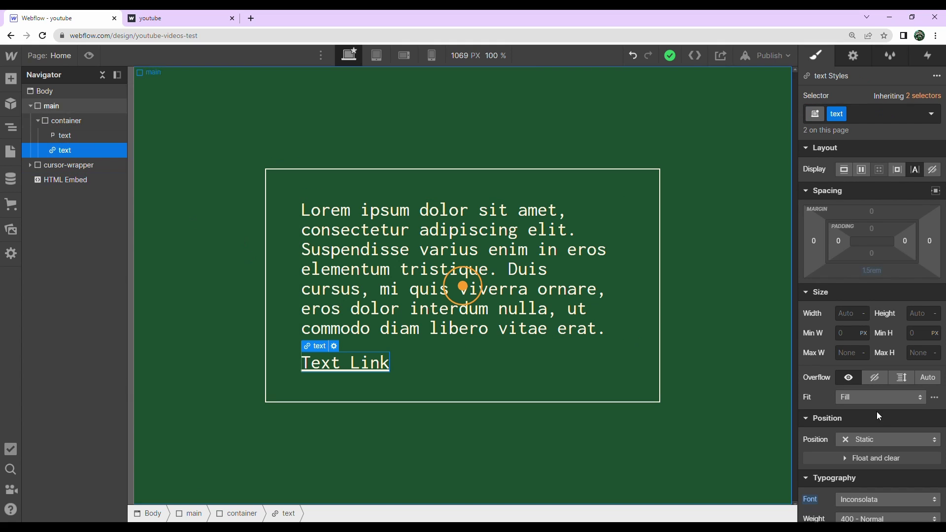
{"action": "scroll", "coordinate": [882, 412], "scroll_direction": "down", "scroll_amount": 5}
{"action": "scroll", "coordinate": [884, 416], "scroll_direction": "down", "scroll_amount": 5}
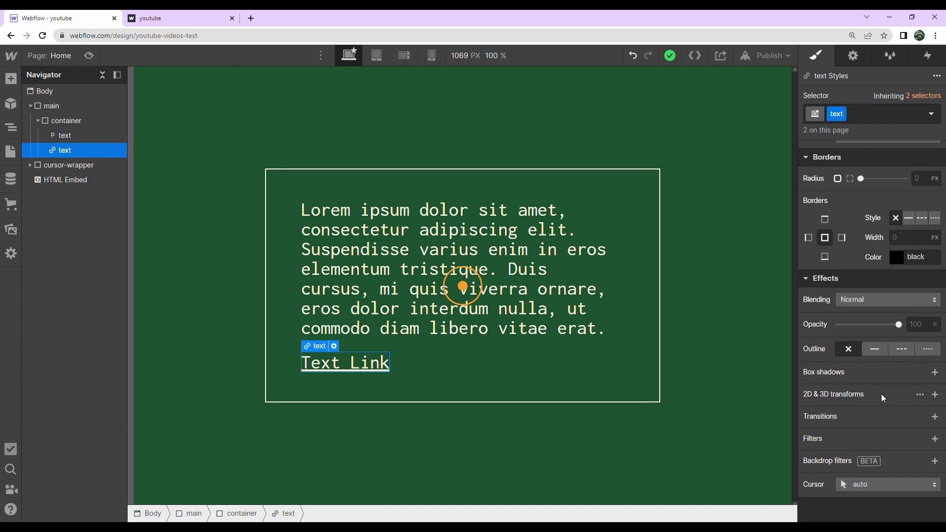
{"action": "scroll", "coordinate": [850, 257], "scroll_direction": "up", "scroll_amount": 2}
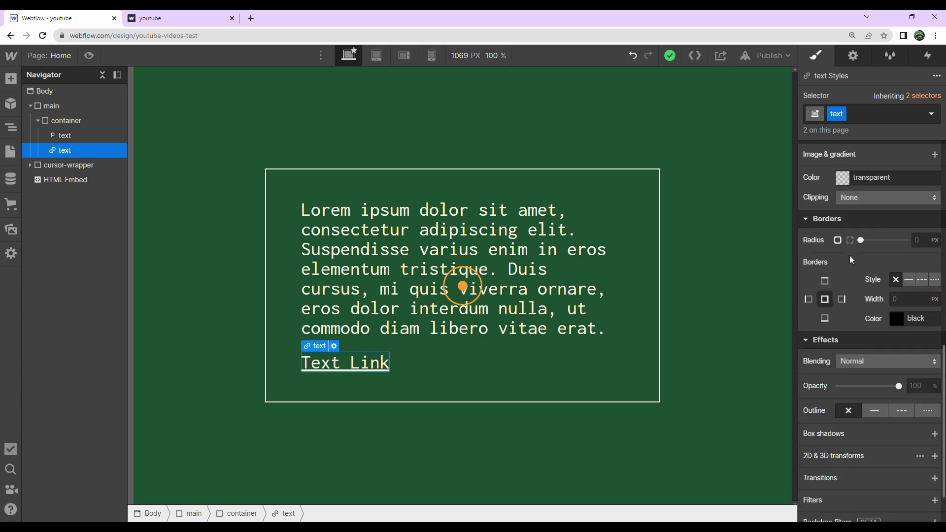
{"action": "scroll", "coordinate": [851, 256], "scroll_direction": "down", "scroll_amount": 2}
{"action": "left_click", "coordinate": [853, 484]}
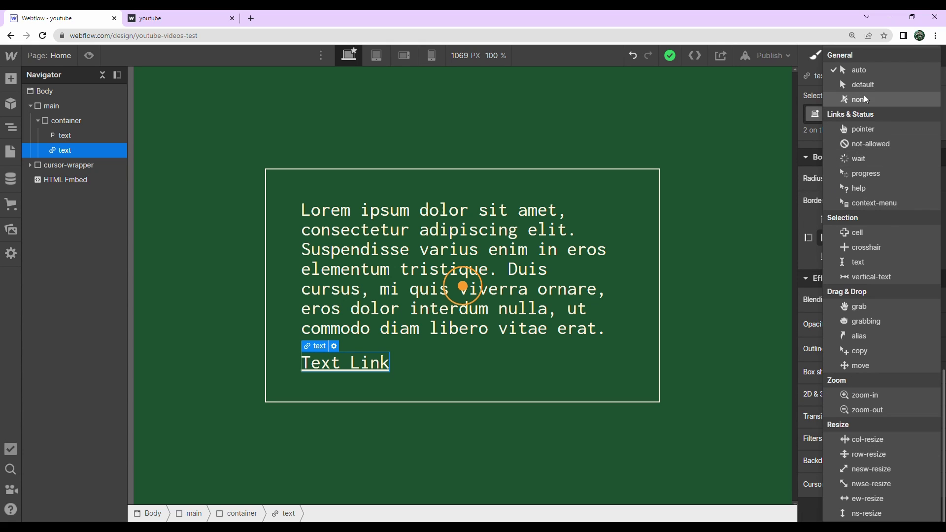
{"action": "left_click", "coordinate": [837, 98]}
Preview the custom cursor over the text and link, and compare it with the published example's link hover effect.
{"action": "left_click", "coordinate": [89, 56]}
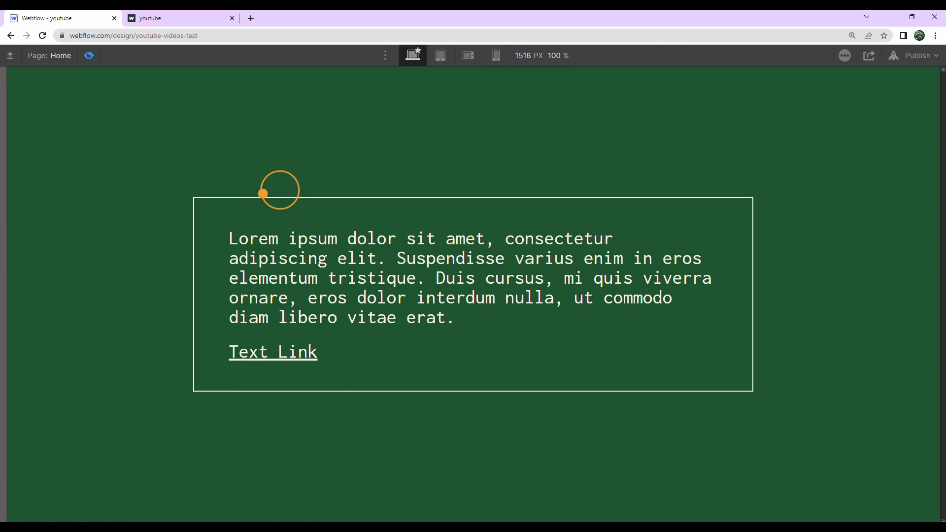
{"action": "left_click_drag", "start_coordinate": [237, 239], "coordinate": [377, 297]}
{"action": "left_click", "coordinate": [385, 283]}
{"action": "left_click", "coordinate": [89, 56]}
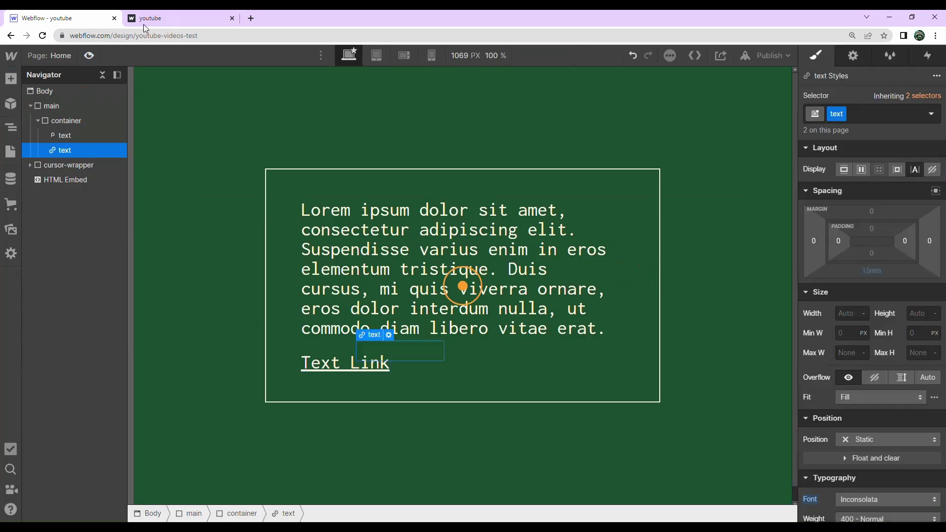
{"action": "left_click", "coordinate": [148, 18]}
{"action": "left_click", "coordinate": [339, 331]}
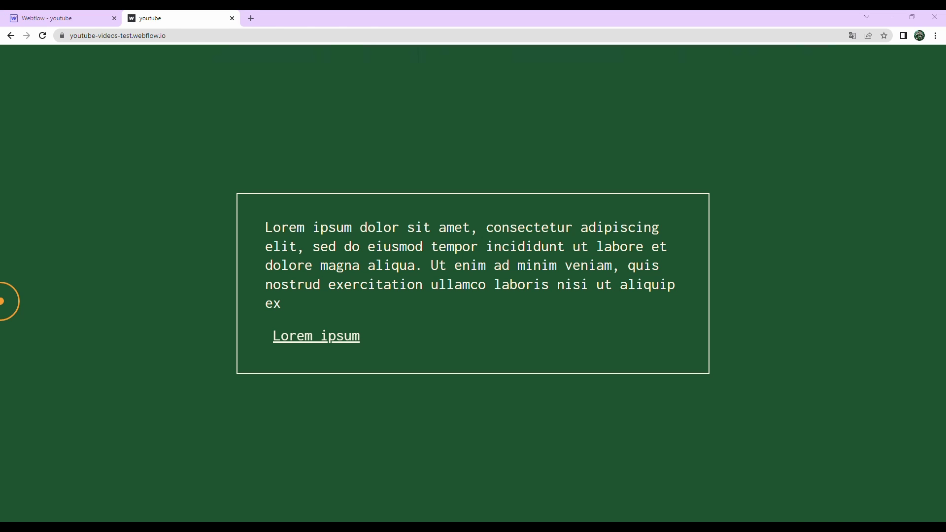
{"action": "key", "text": "ctrl+Tab"}
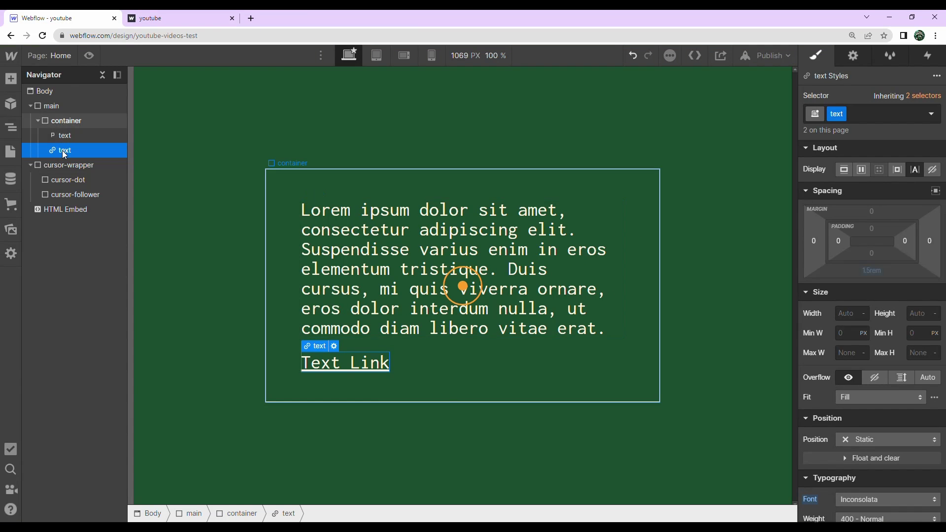
Add a mouse hover trigger to the text link, with a new on-hover animation named "link hover in".
{"action": "left_click", "coordinate": [932, 57]}
{"action": "left_click", "coordinate": [939, 98]}
{"action": "left_click", "coordinate": [849, 134]}
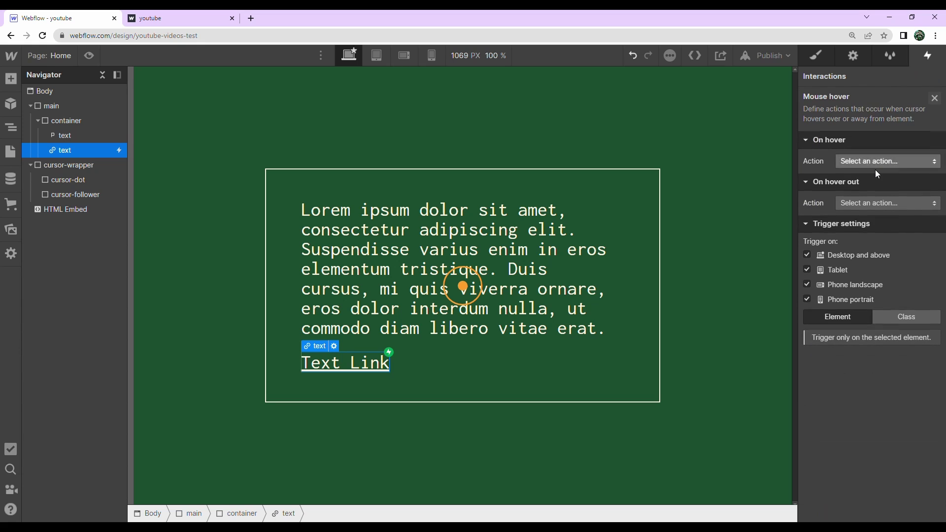
{"action": "left_click", "coordinate": [878, 162]}
{"action": "left_click", "coordinate": [873, 189]}
{"action": "left_click", "coordinate": [934, 182]}
{"action": "key", "text": "BackSpace"}
{"action": "type", "text": "link hover "}
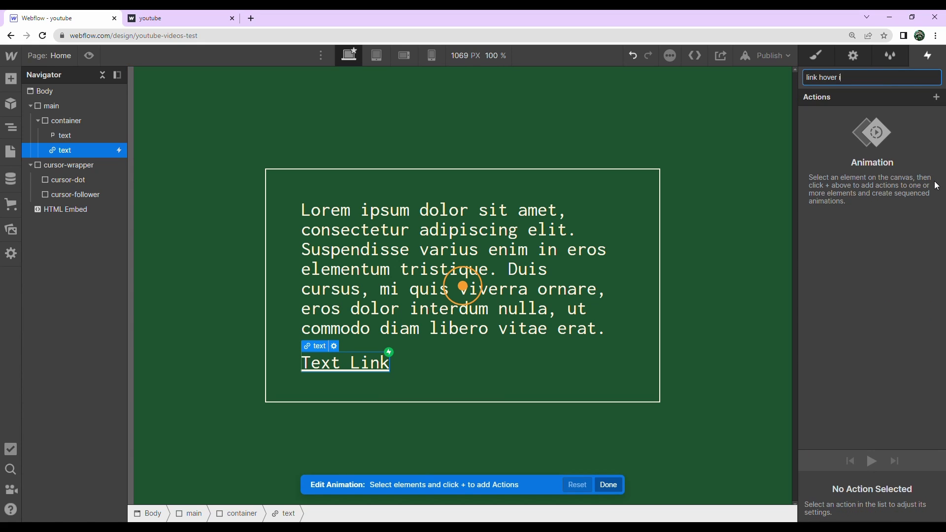
{"action": "type", "text": "in"}
{"action": "key", "text": "Return"}
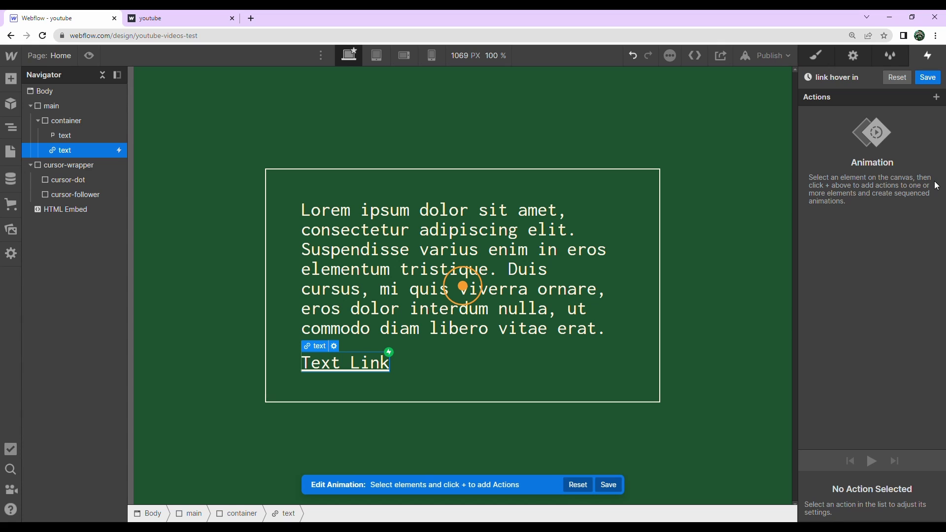
Add an Opacity action at 0% for cursor-dot to the link hover in animation.
{"action": "left_click", "coordinate": [75, 187]}
{"action": "left_click", "coordinate": [937, 97]}
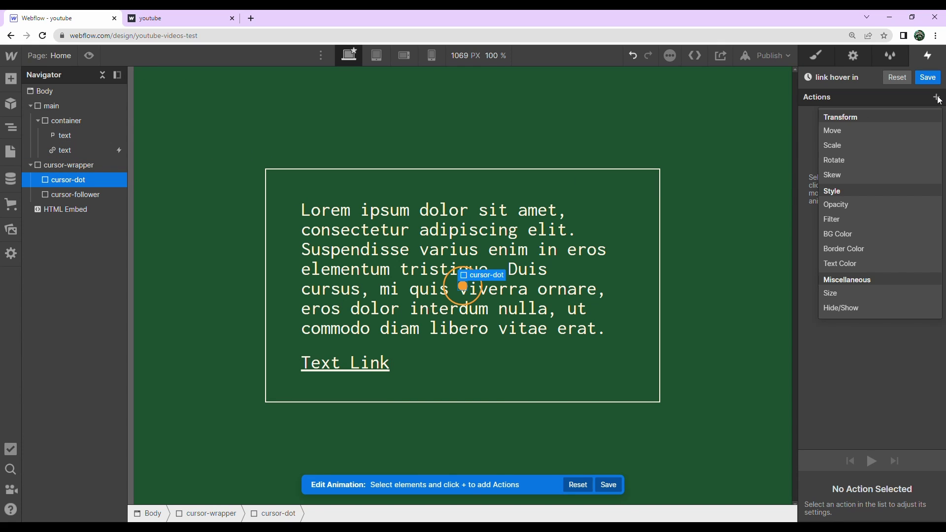
{"action": "left_click", "coordinate": [850, 205]}
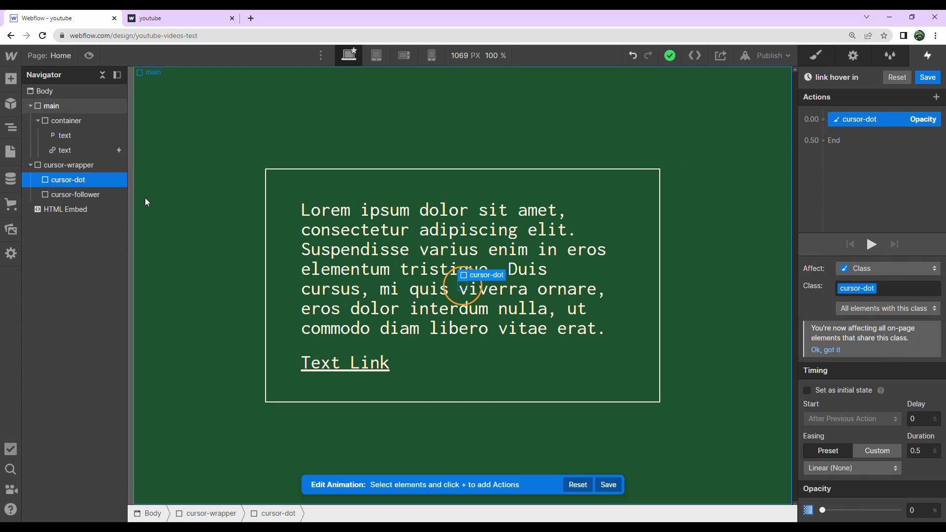
Add a BG Color action for cursor-follower alongside the cursor-dot opacity action, and set its color to #ff9f29.
{"action": "left_click", "coordinate": [99, 195]}
{"action": "left_click", "coordinate": [823, 120]}
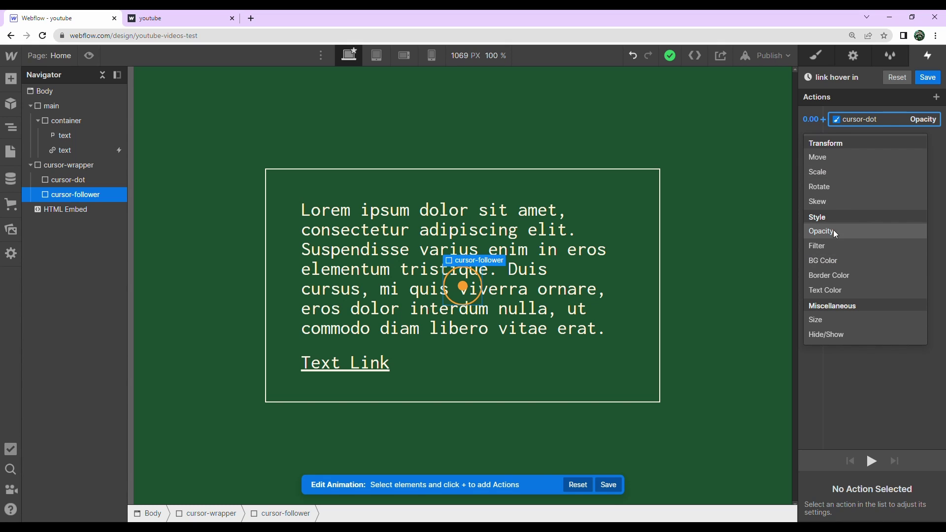
{"action": "left_click", "coordinate": [832, 259]}
{"action": "left_click", "coordinate": [852, 511]}
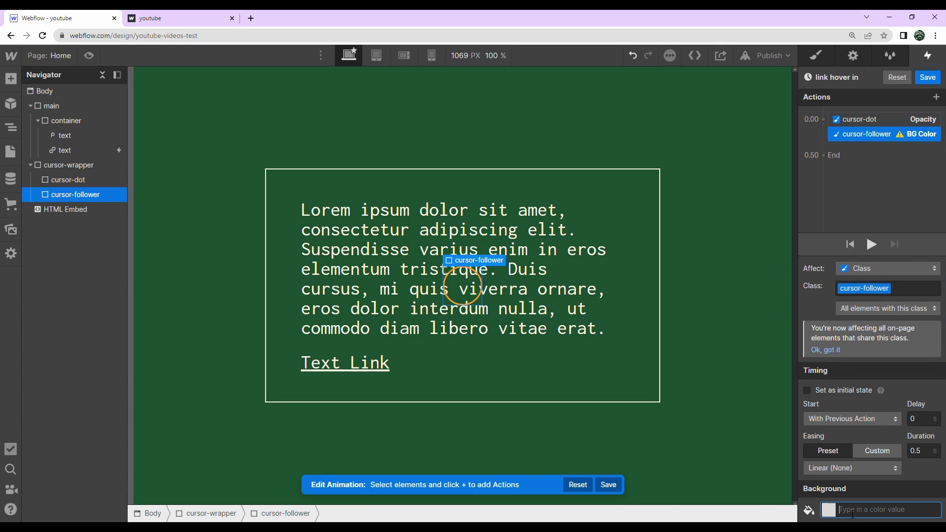
{"action": "type", "text": "#ff9f29"}
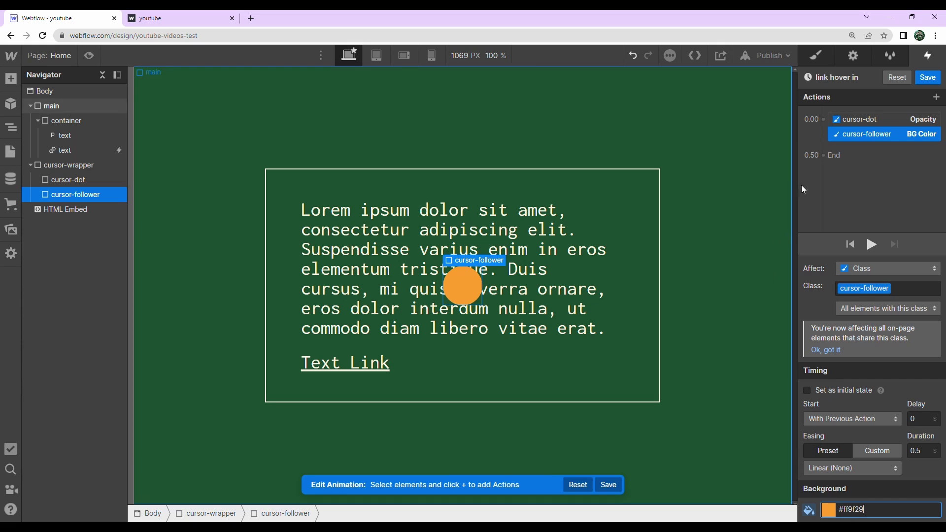
Add an Opacity action at 45% for cursor-follower, placed with the other actions at the start of the link hover in animation.
{"action": "left_click", "coordinate": [936, 96]}
{"action": "left_click", "coordinate": [830, 232]}
{"action": "left_click_drag", "start_coordinate": [865, 134], "coordinate": [865, 151]}
{"action": "left_click", "coordinate": [924, 511]}
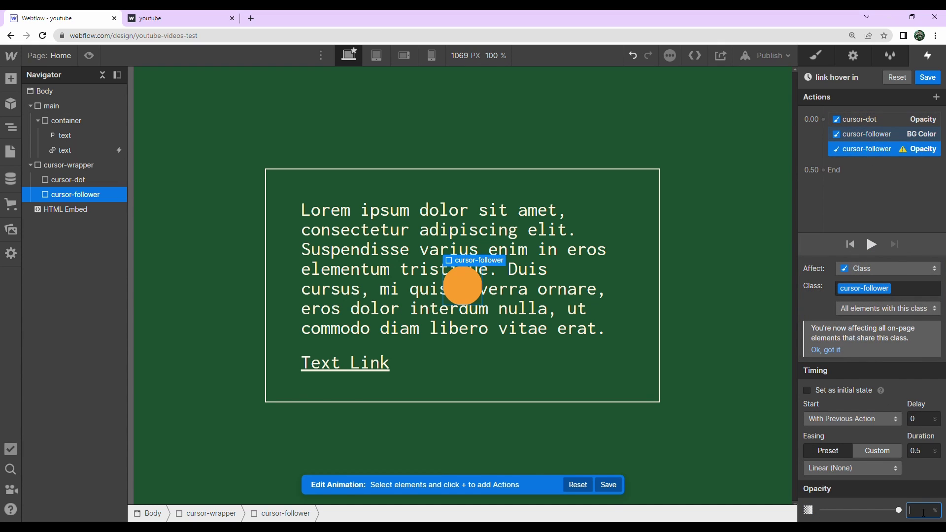
{"action": "type", "text": "45"}
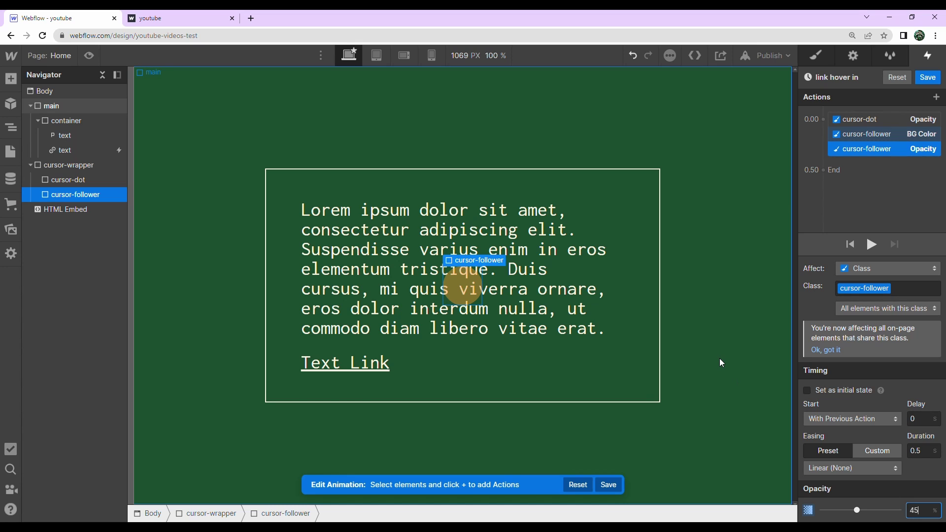
Add a Scale action of 1.5 for cursor-follower, preview it, and place it last among the simultaneous actions.
{"action": "left_click", "coordinate": [822, 119]}
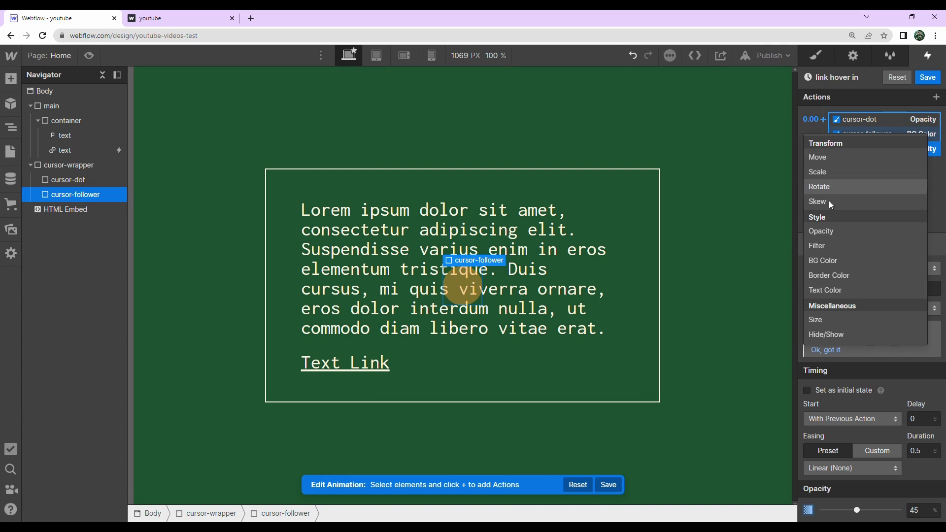
{"action": "left_click", "coordinate": [826, 174]}
{"action": "left_click", "coordinate": [911, 493]}
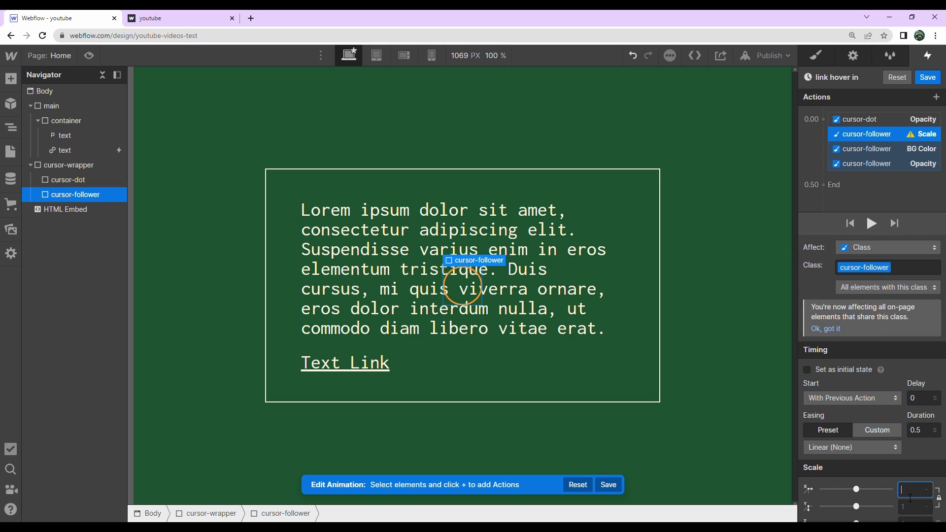
{"action": "type", "text": ".5"}
{"action": "left_click", "coordinate": [871, 223]}
{"action": "left_click_drag", "start_coordinate": [877, 134], "coordinate": [879, 164]}
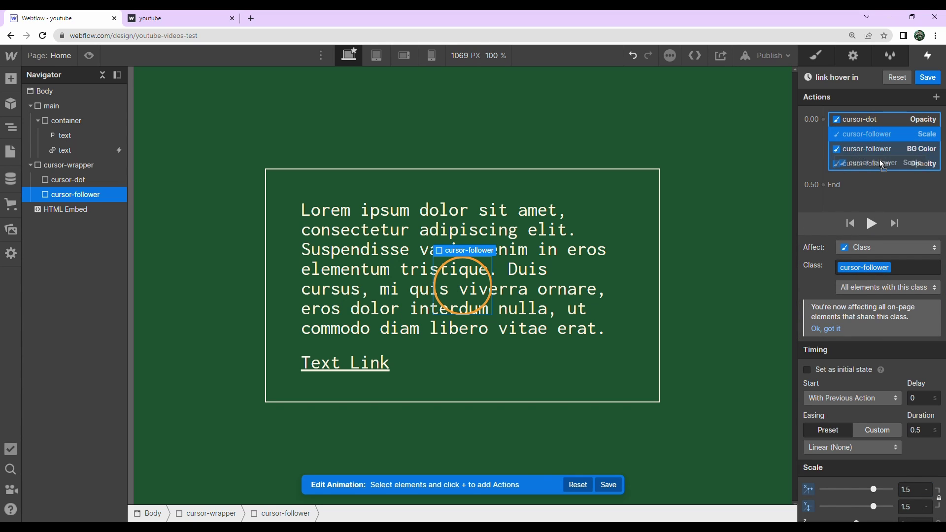
Set all four link hover in actions to a 0.2 s duration with In Quad easing, and play the animation.
{"action": "left_click", "coordinate": [879, 122]}
{"action": "left_click", "coordinate": [882, 160], "text": "shift"}
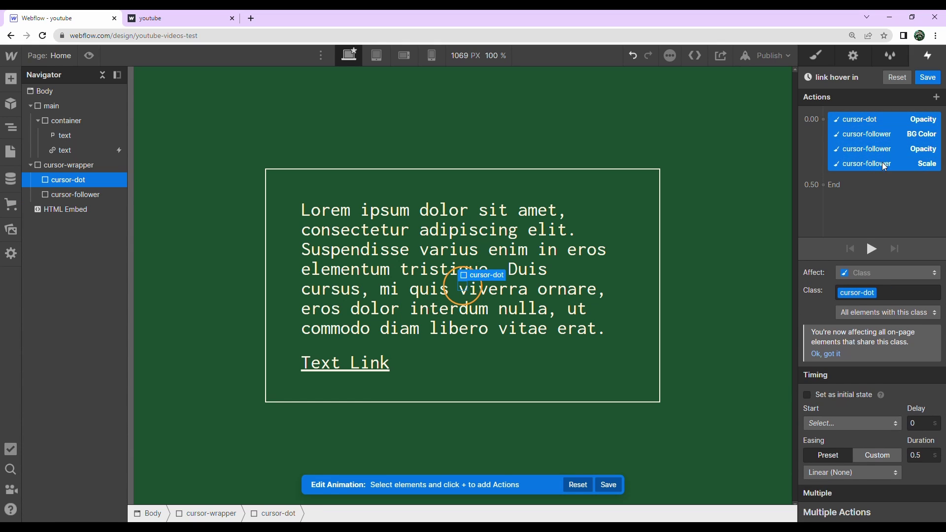
{"action": "left_click", "coordinate": [870, 118]}
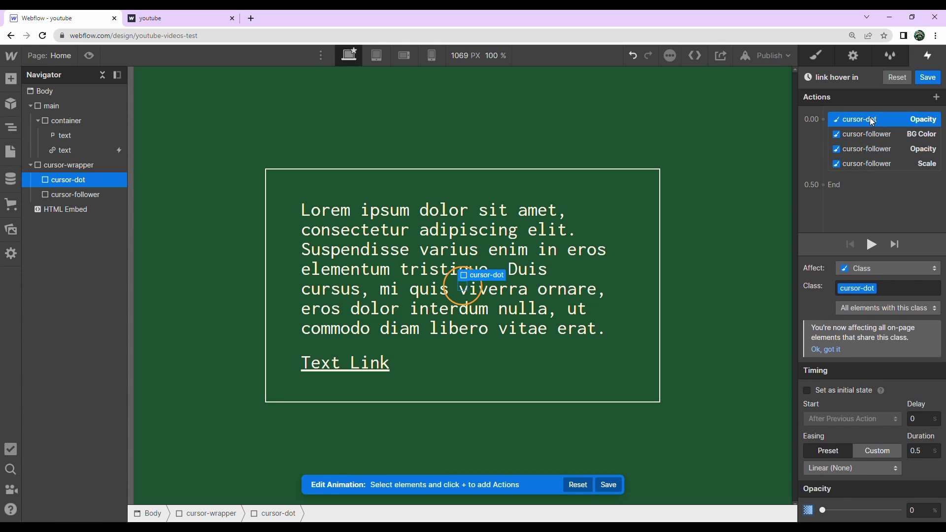
{"action": "left_click", "coordinate": [873, 164], "text": "shift"}
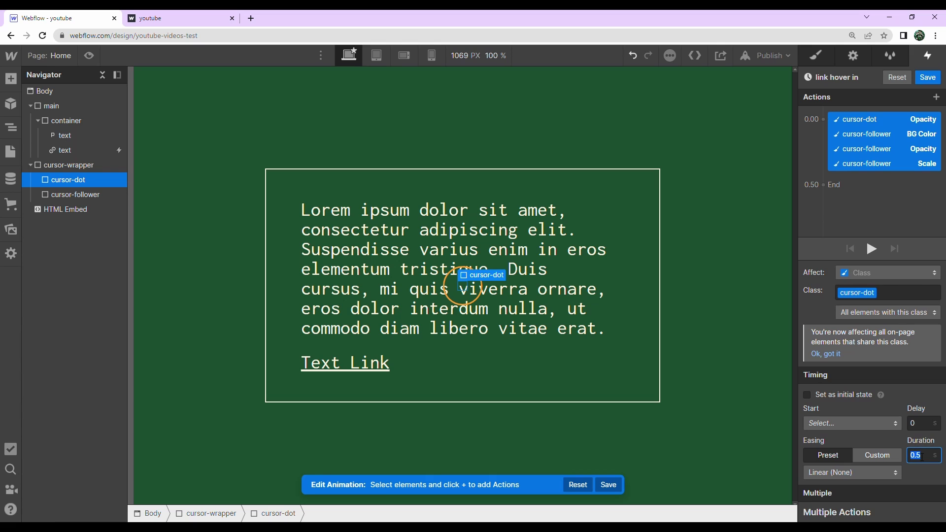
{"action": "left_click", "coordinate": [881, 472]}
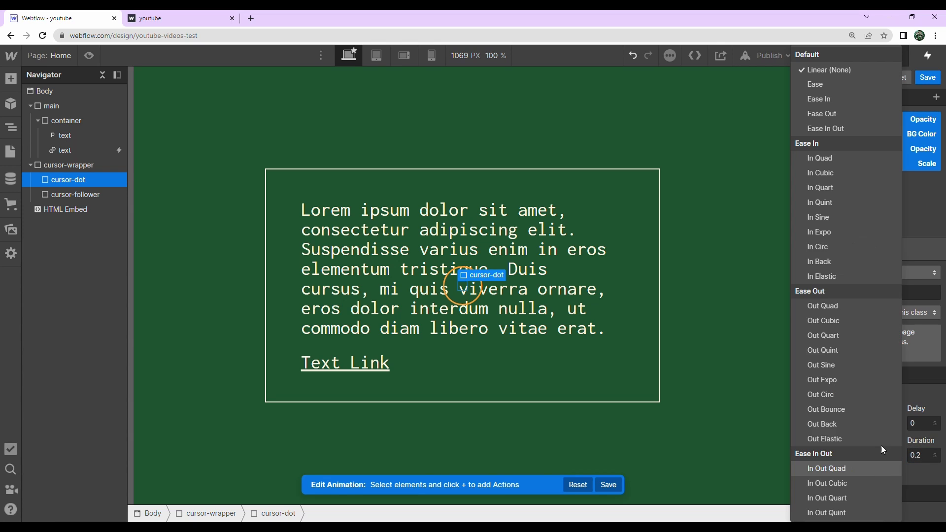
{"action": "left_click", "coordinate": [826, 159]}
{"action": "left_click", "coordinate": [870, 247]}
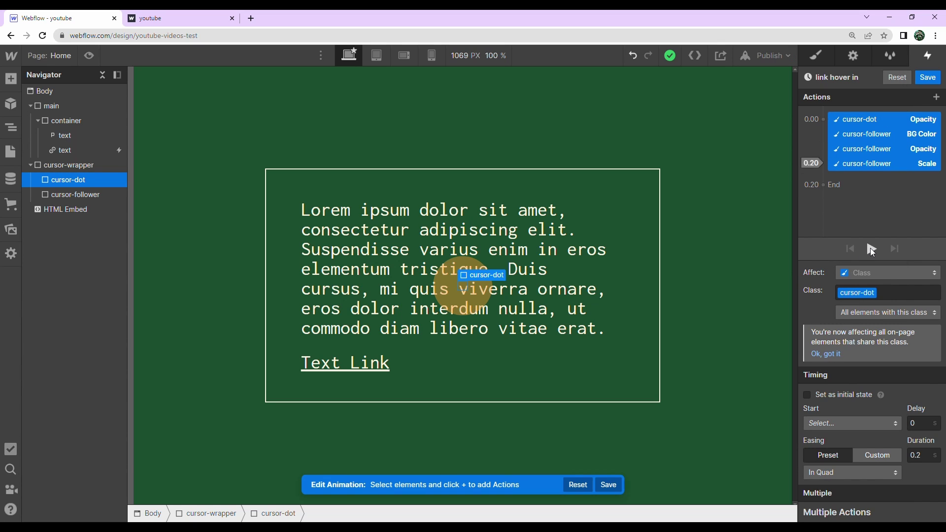
Shorten the duration of all four actions to 0.1 s, replay the animation, and save link hover in.
{"action": "left_click", "coordinate": [926, 459]}
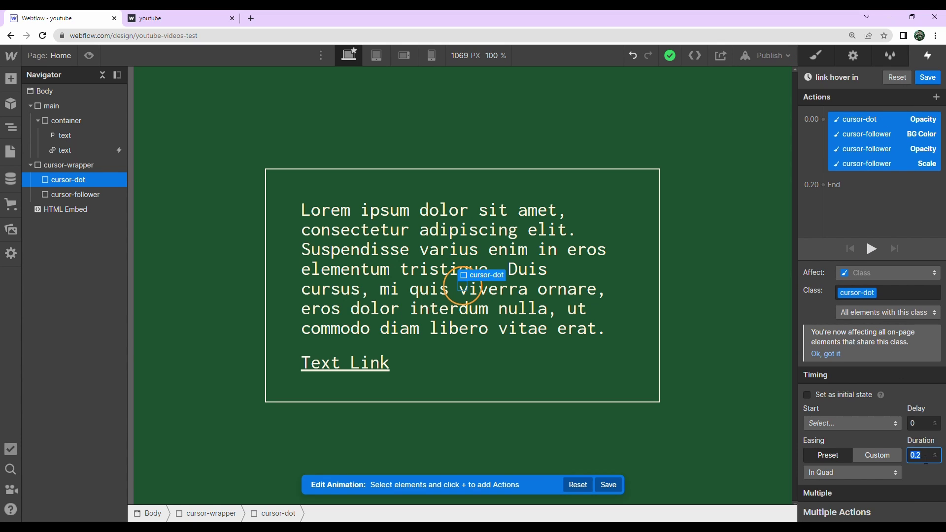
{"action": "type", "text": "0.1"}
{"action": "left_click", "coordinate": [872, 248]}
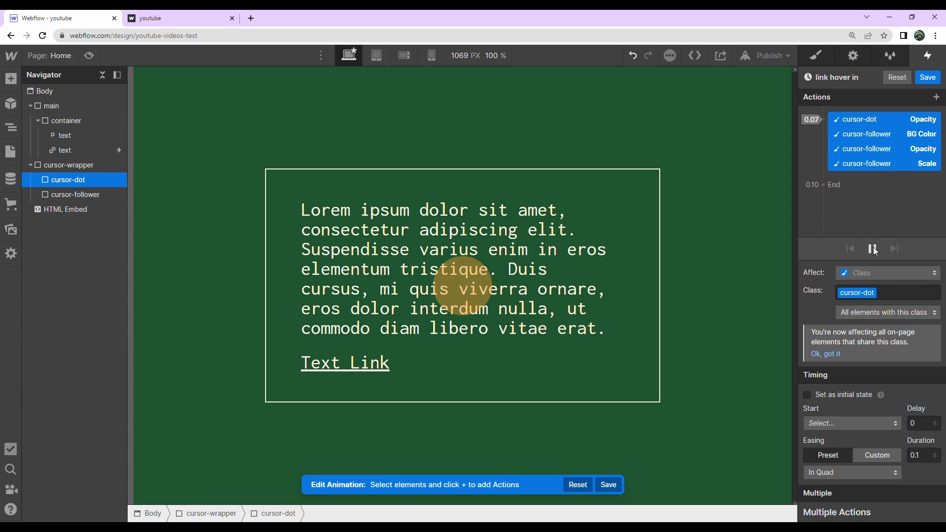
{"action": "left_click", "coordinate": [928, 77]}
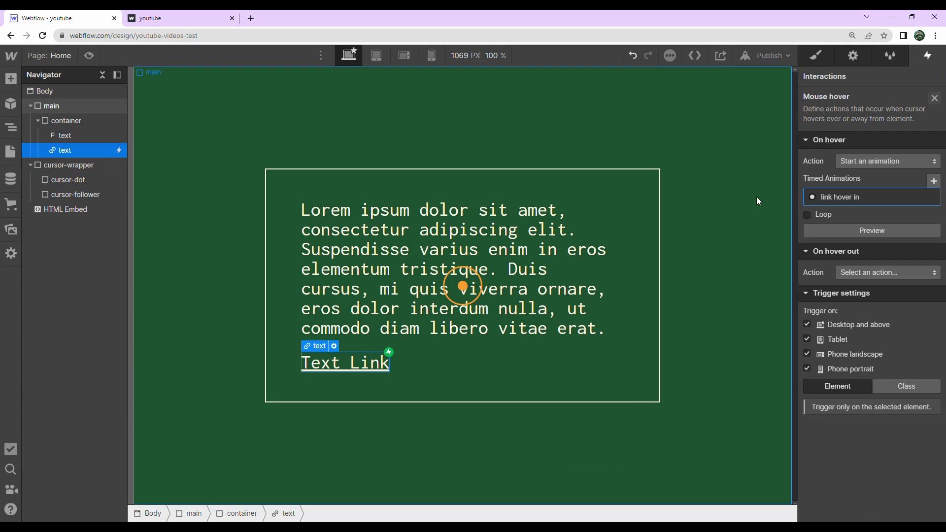
Set the text link's hover-out action to start a new timed animation named "link hover out".
{"action": "left_click", "coordinate": [871, 274]}
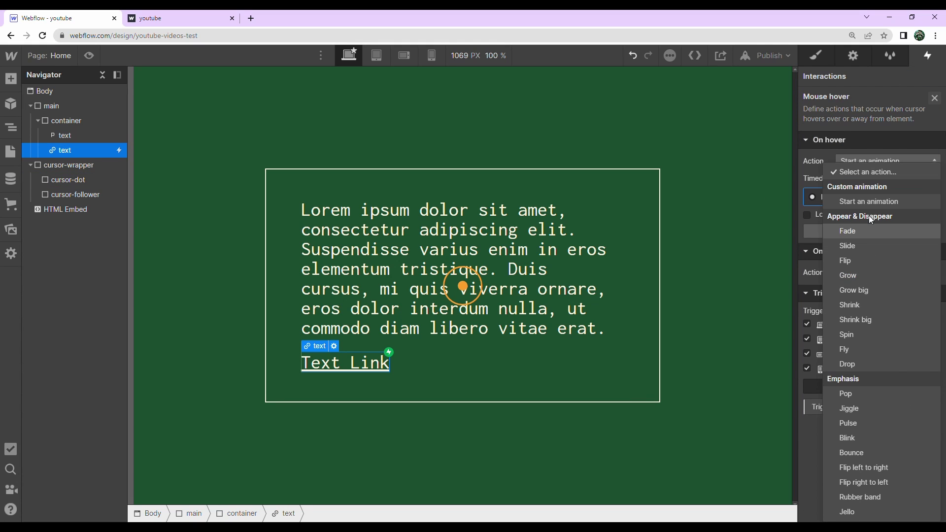
{"action": "left_click", "coordinate": [867, 189]}
{"action": "left_click", "coordinate": [934, 293]}
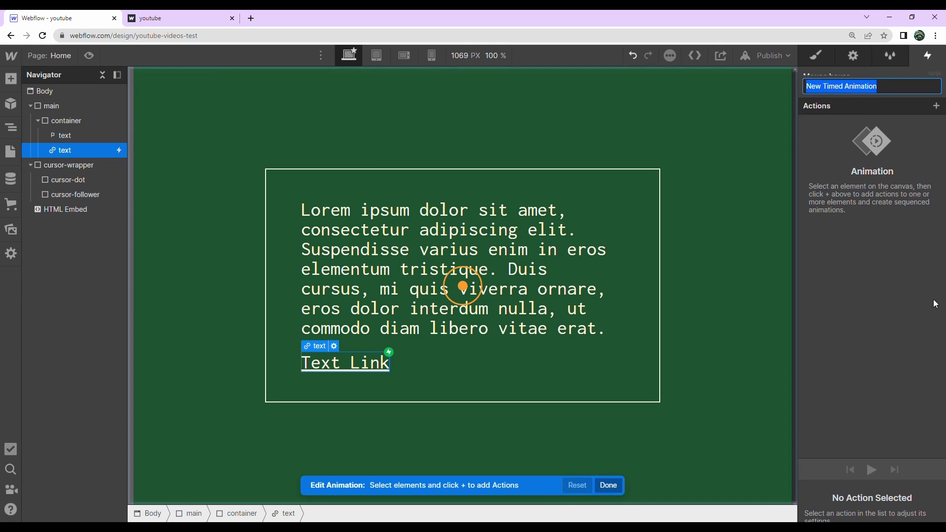
{"action": "type", "text": "link hover ou"}
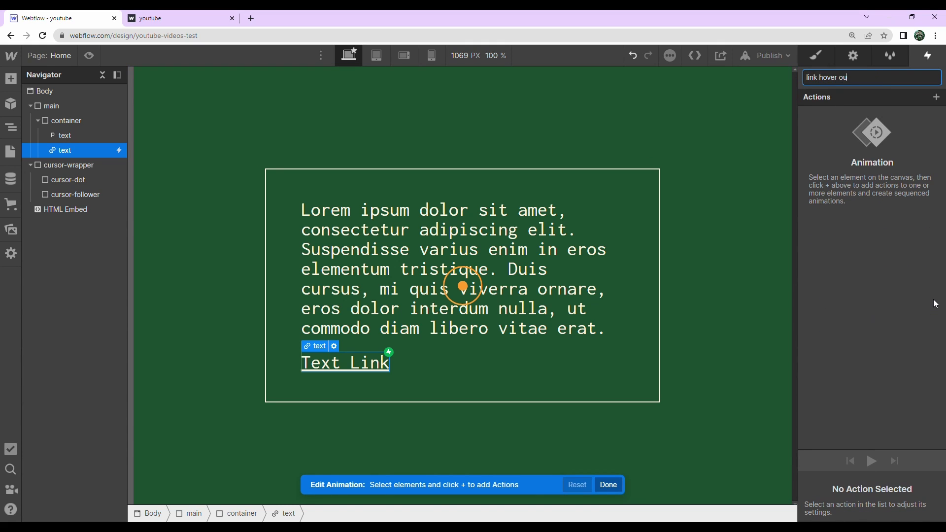
{"action": "type", "text": "t"}
{"action": "key", "text": "Return"}
Add a Scale action of 1 for cursor-follower to the link hover out animation.
{"action": "left_click", "coordinate": [74, 195]}
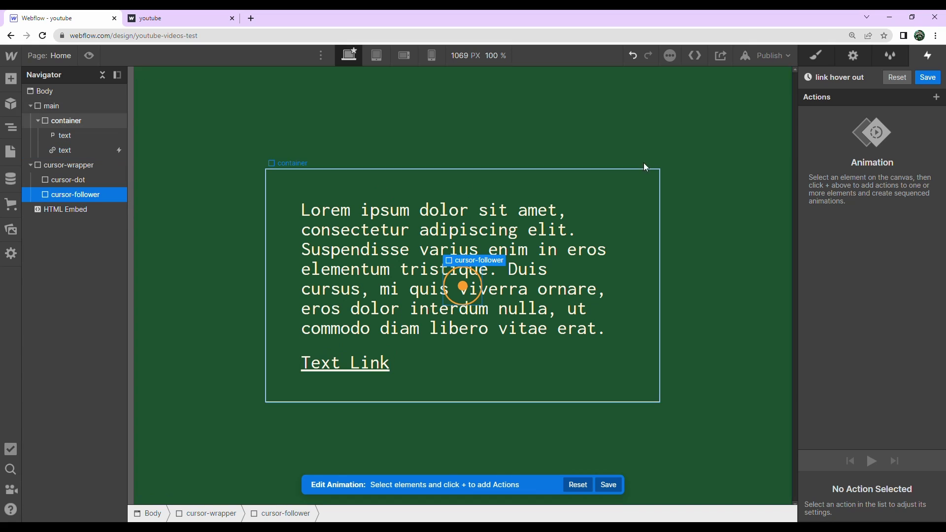
{"action": "left_click", "coordinate": [936, 97]}
{"action": "left_click", "coordinate": [837, 144]}
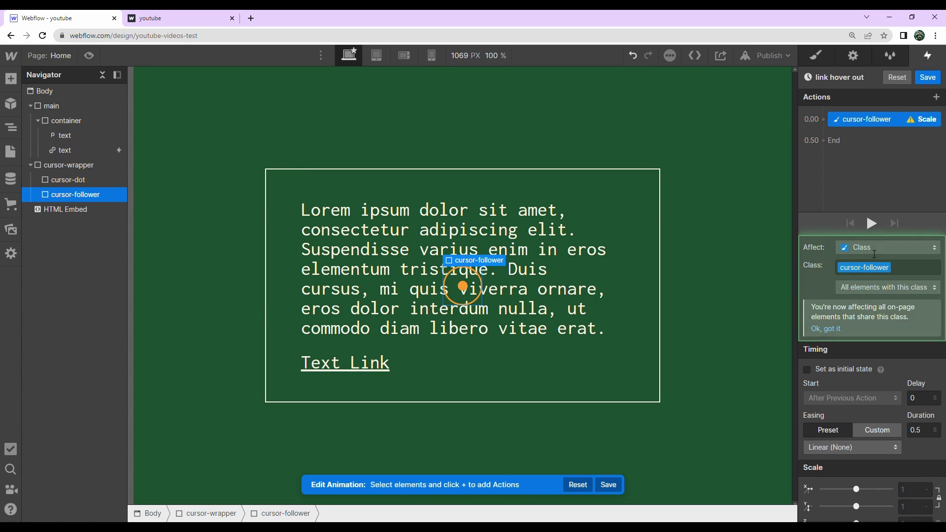
{"action": "left_click", "coordinate": [915, 494]}
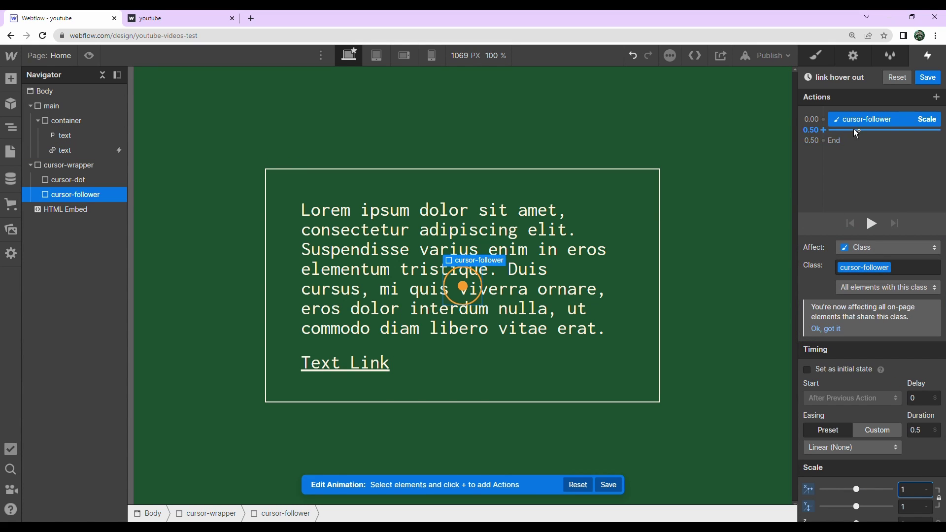
Add a BG Color action for cursor-follower alongside the scale action, and set its color to transparent.
{"action": "left_click", "coordinate": [833, 125]}
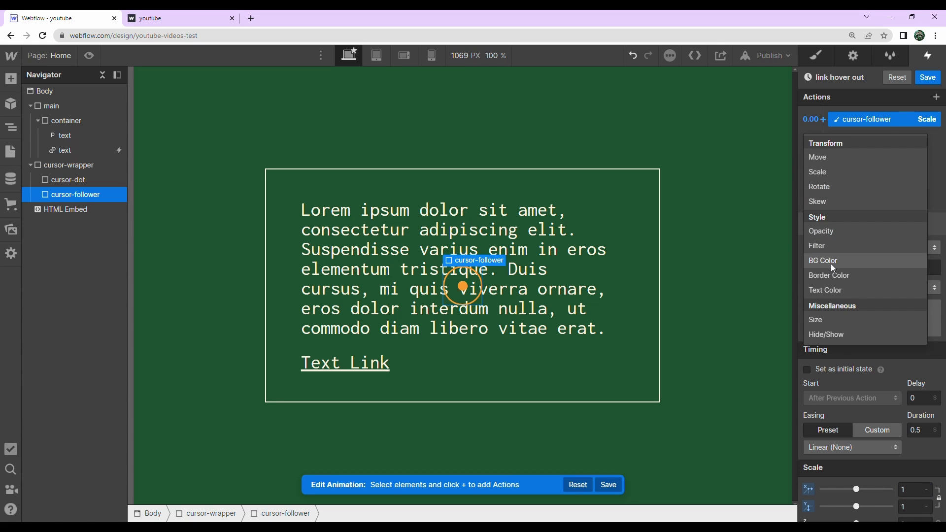
{"action": "key", "text": "Return"}
{"action": "left_click", "coordinate": [829, 510]}
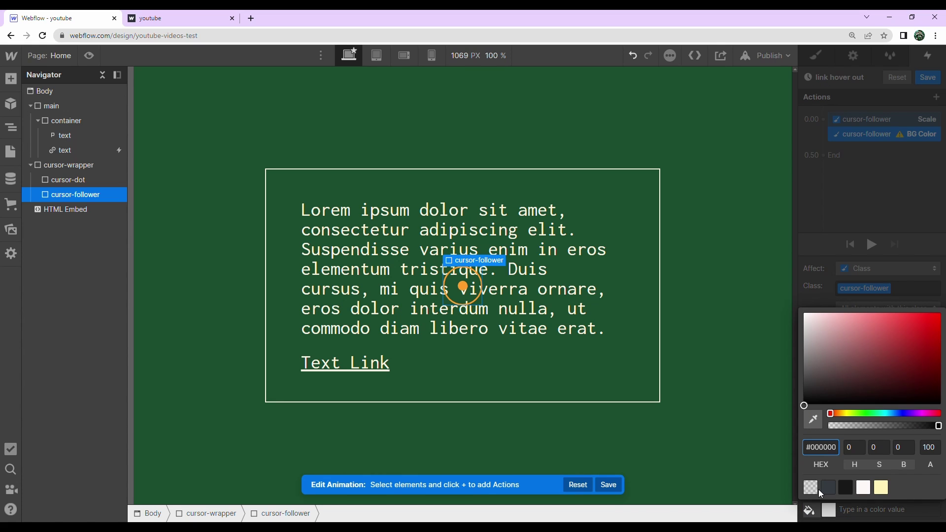
{"action": "left_click", "coordinate": [853, 186]}
Add an Opacity action at 100% for cursor-follower and place it after the BG Color action.
{"action": "left_click", "coordinate": [821, 120]}
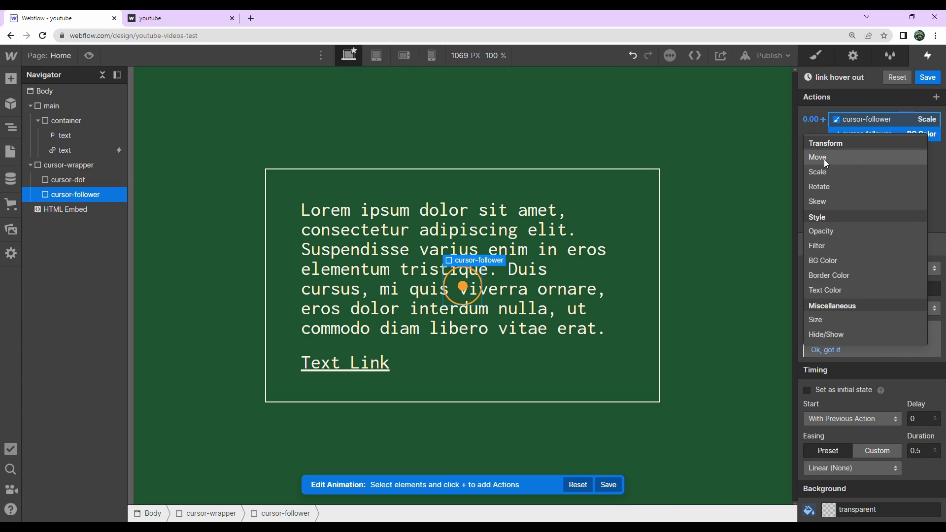
{"action": "left_click", "coordinate": [831, 231]}
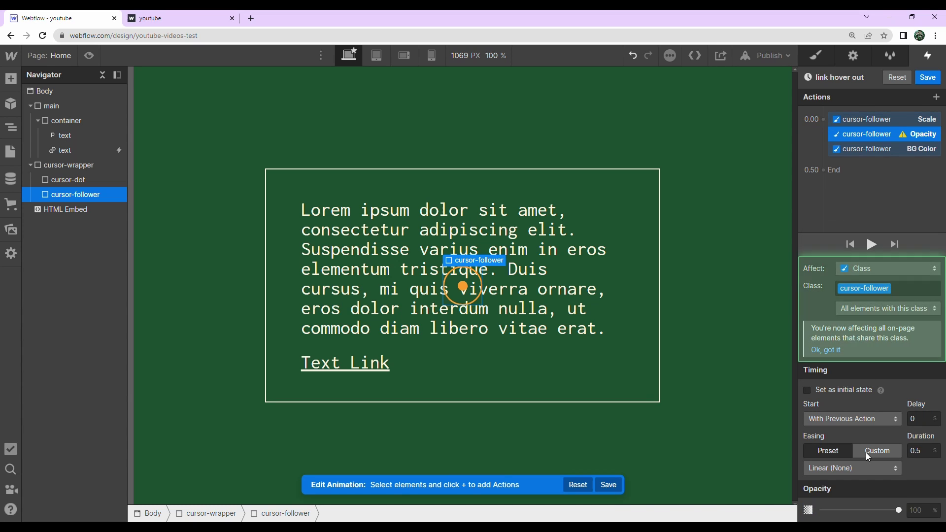
{"action": "left_click", "coordinate": [898, 510]}
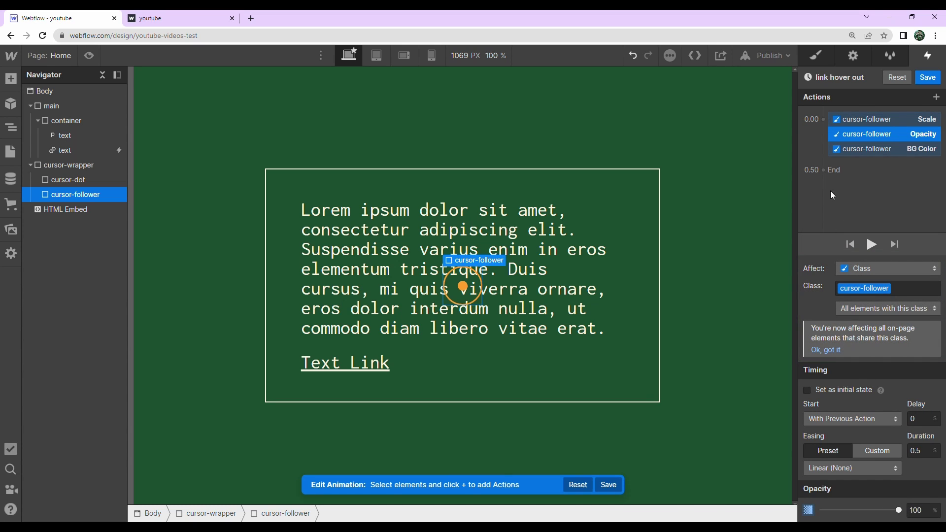
{"action": "left_click_drag", "start_coordinate": [848, 140], "coordinate": [814, 132]}
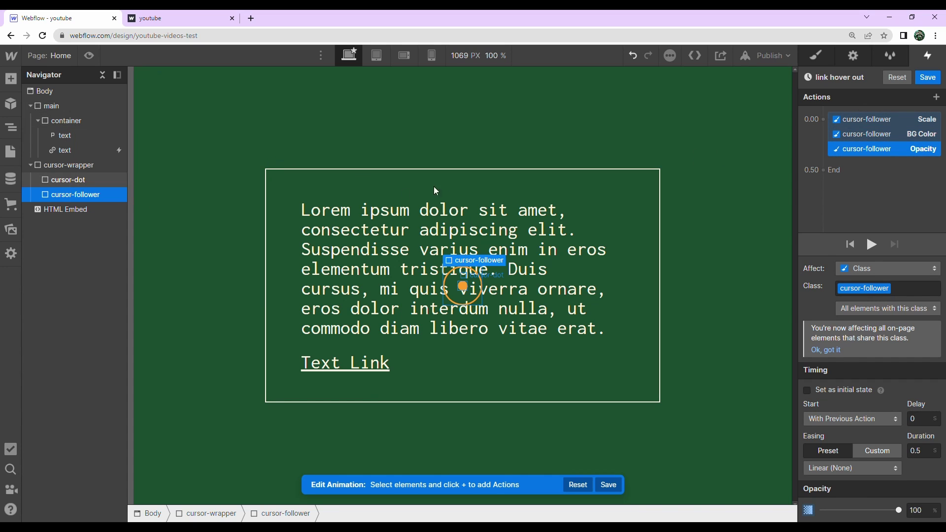
Add an Opacity action at 100% for cursor-dot as the last simultaneous action, and save link hover out.
{"action": "left_click", "coordinate": [463, 283]}
{"action": "left_click", "coordinate": [823, 119]}
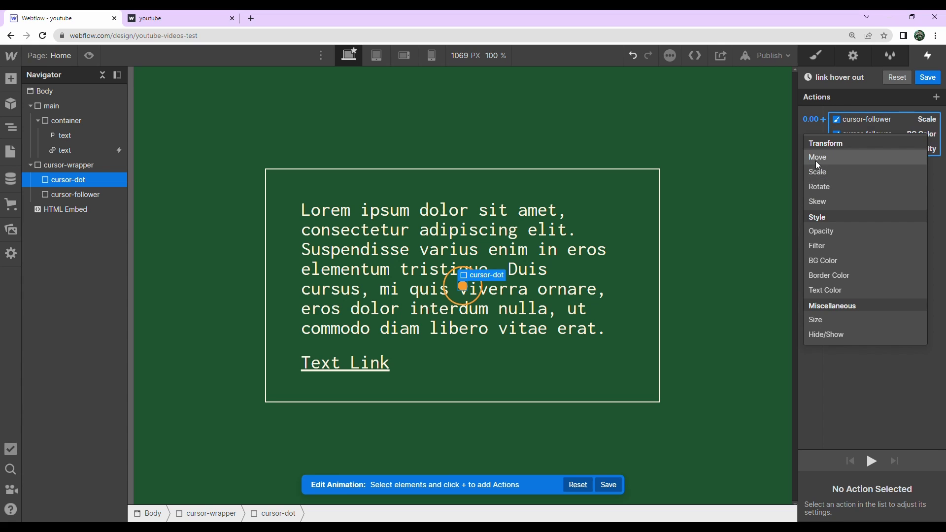
{"action": "left_click", "coordinate": [821, 231]}
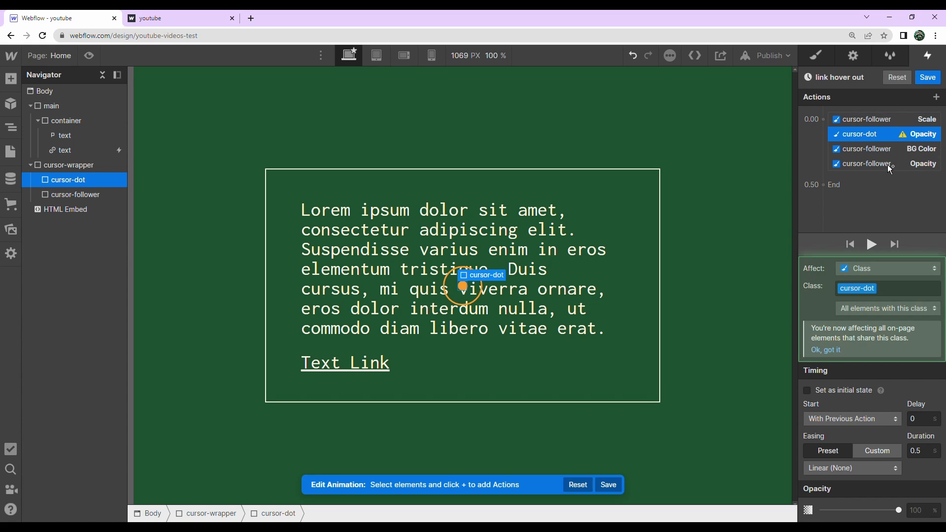
{"action": "left_click_drag", "start_coordinate": [882, 153], "coordinate": [881, 168]}
{"action": "left_click_drag", "start_coordinate": [899, 511], "coordinate": [897, 510]}
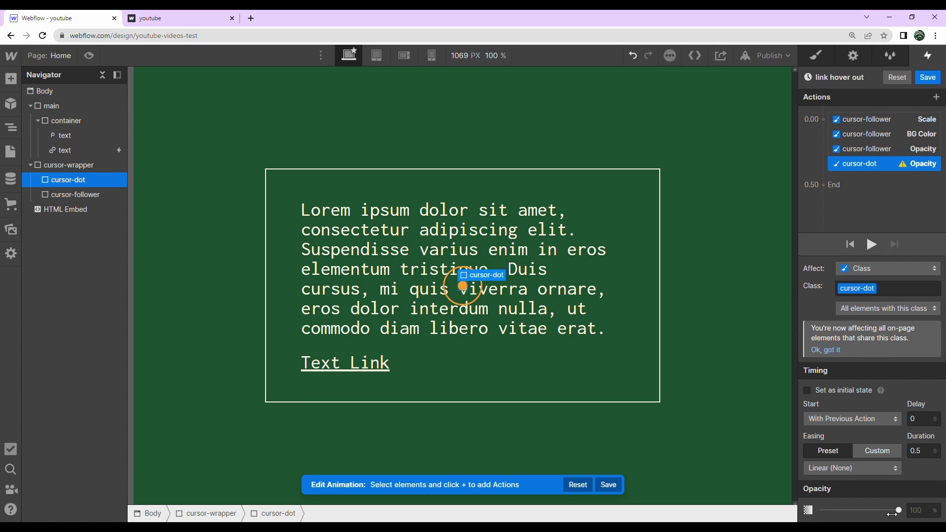
{"action": "left_click", "coordinate": [928, 77]}
Preview the page to check the custom cursor's hover effect on the text link, and return to the designer.
{"action": "left_click", "coordinate": [816, 57]}
{"action": "left_click", "coordinate": [89, 55]}
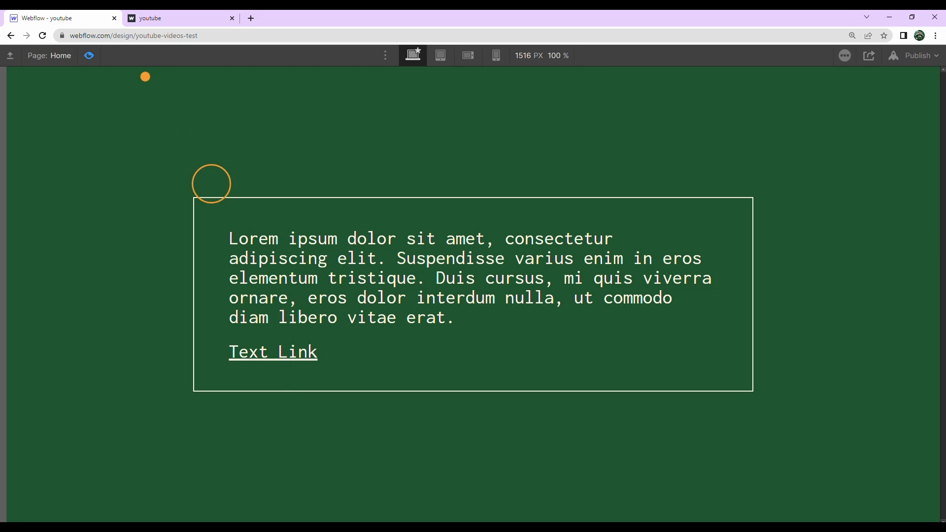
{"action": "left_click", "coordinate": [92, 56]}
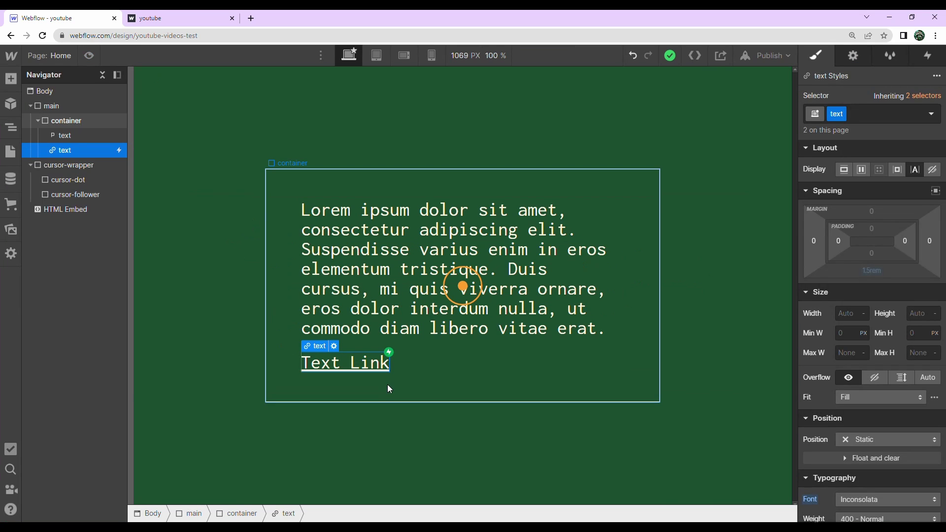